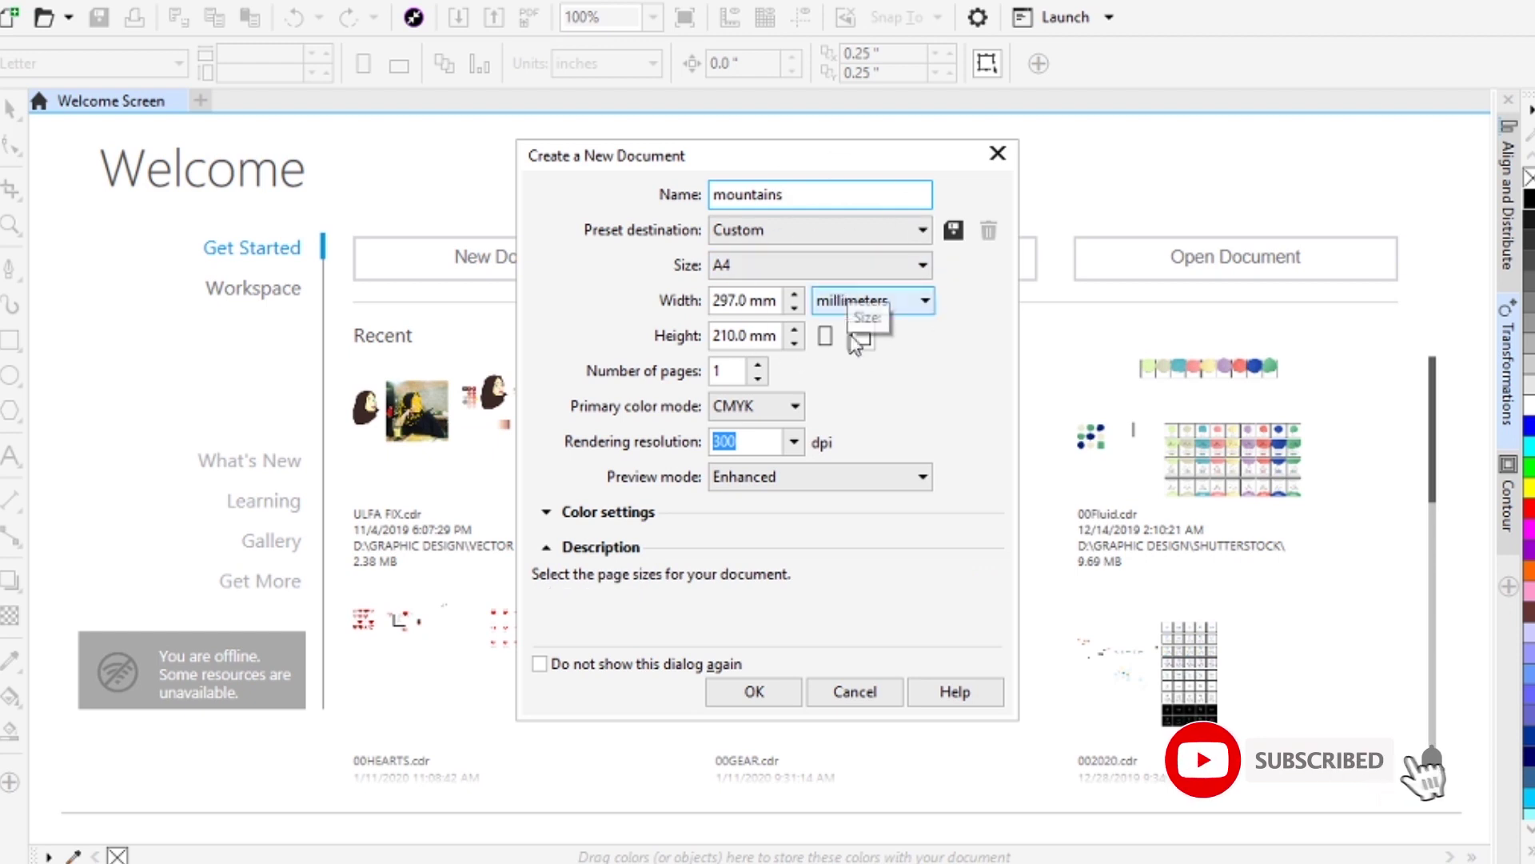
Step: Create the landscape A4 document "mountains" in millimetres, CMYK at 300 dpi, and paste the mountain photo onto it
left_click(788, 693)
scroll(684, 481, "down", 1)
scroll(684, 481, "up", 1)
key("ctrl+v")
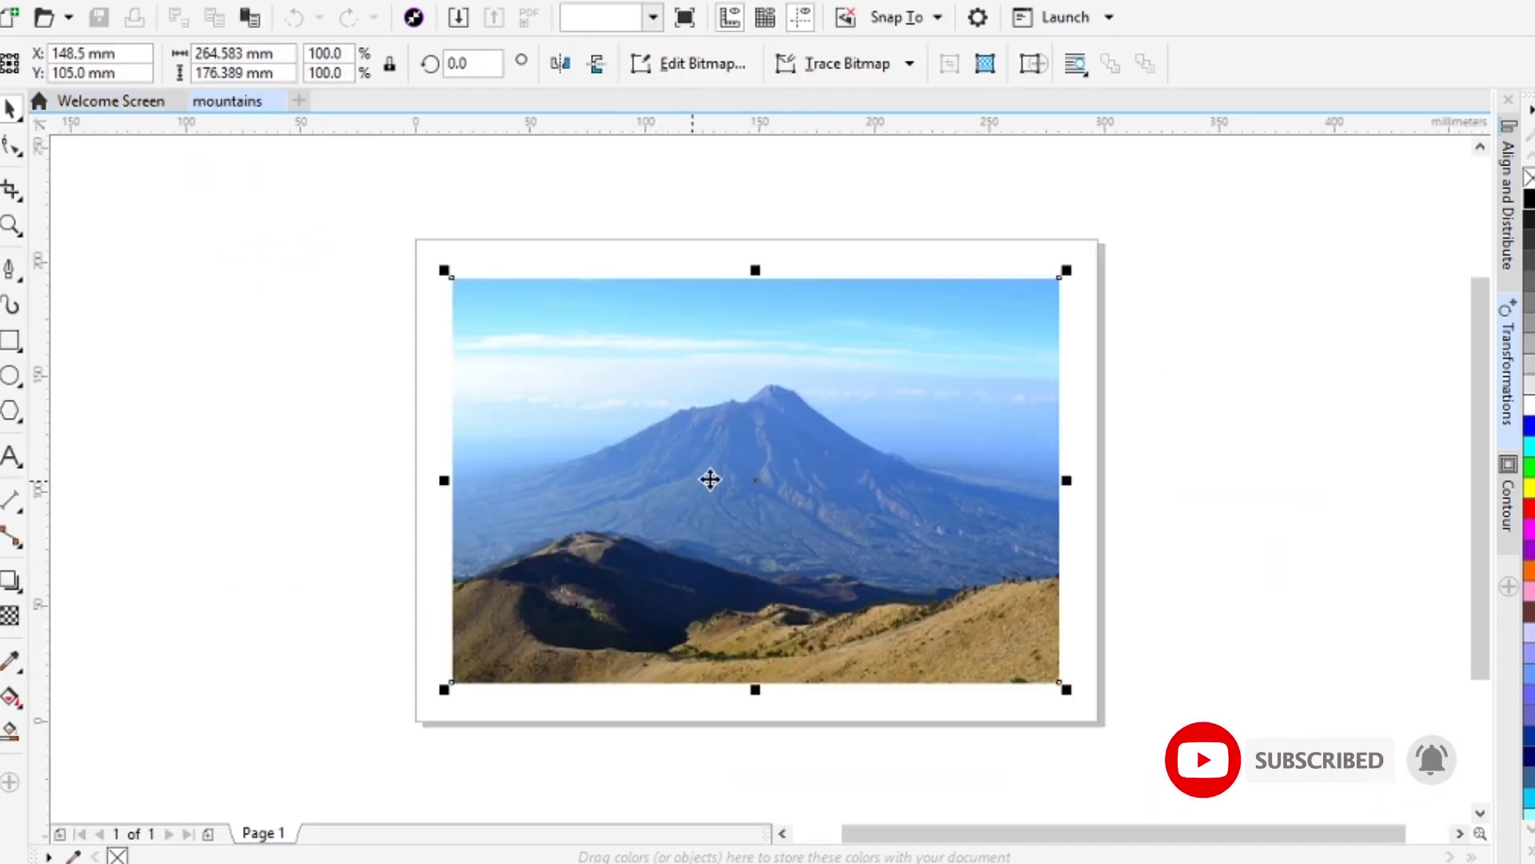
Step: Enlarge the pasted mountain photo proportionally to about 509 by 339 mm
left_click_drag(1065, 273, 1331, 162)
left_click_drag(607, 449, 781, 382)
scroll(756, 399, "up", 1)
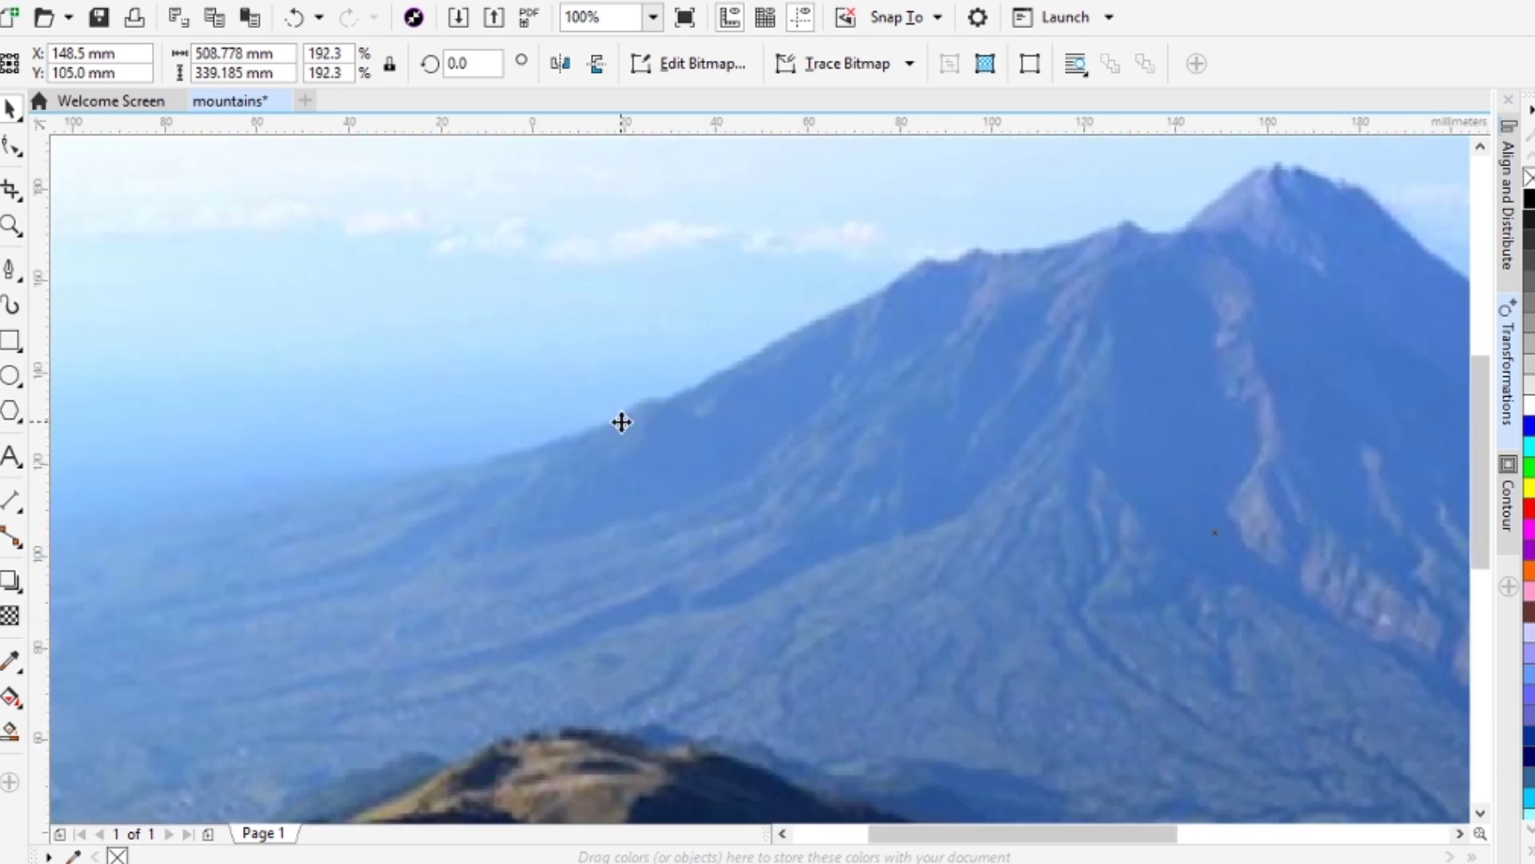
scroll(537, 454, "up", 1)
left_click_drag(924, 384, 637, 397)
scroll(936, 481, "down", 2)
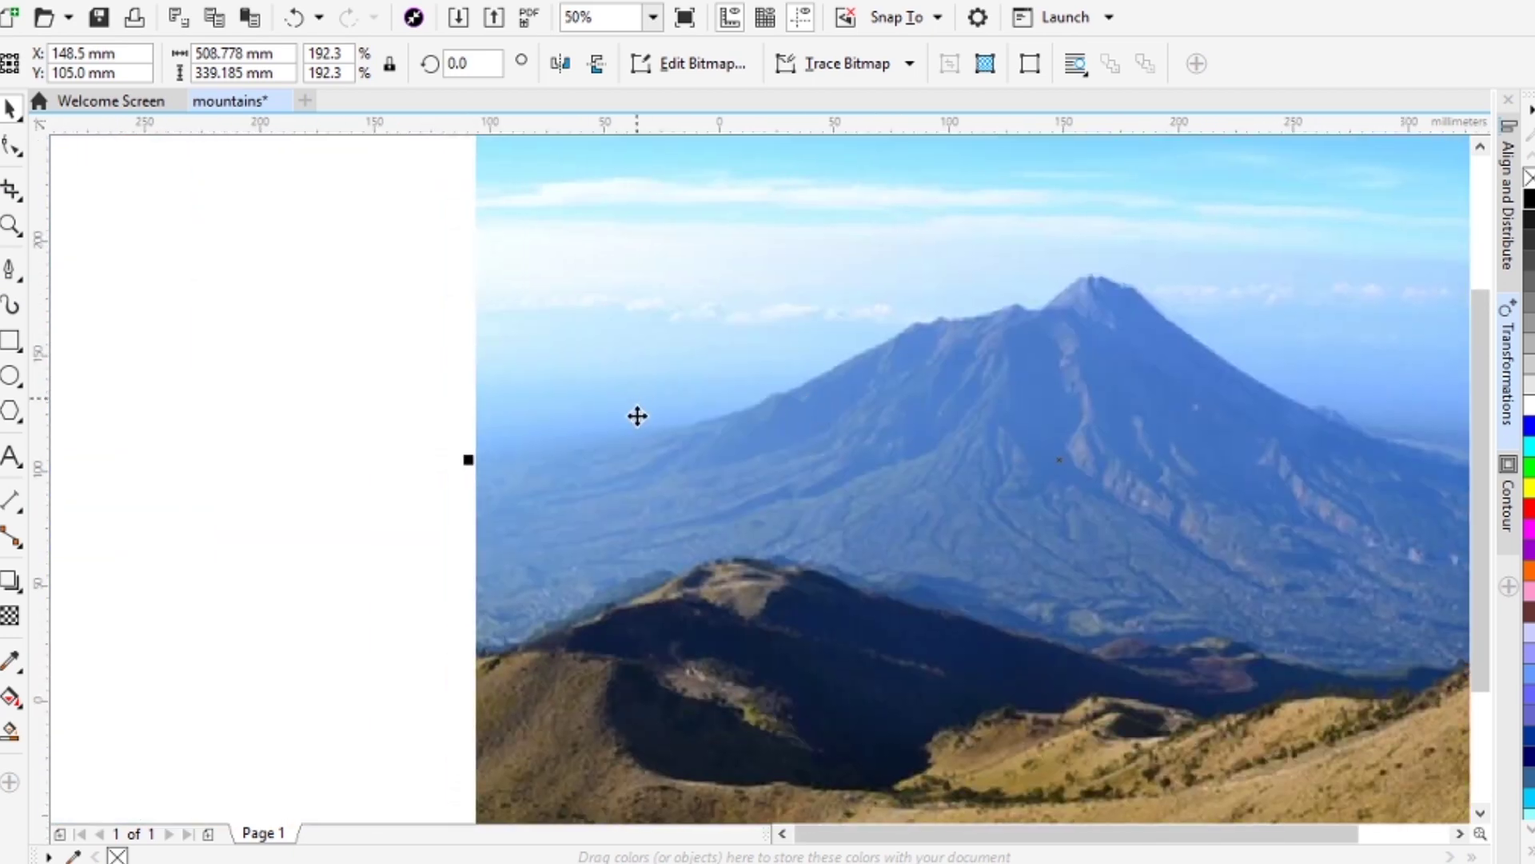
Step: Start a Pen tool outline near the photo's left edge and trace the mountain's lower left slope
scroll(637, 398, "up", 2)
left_click(11, 272)
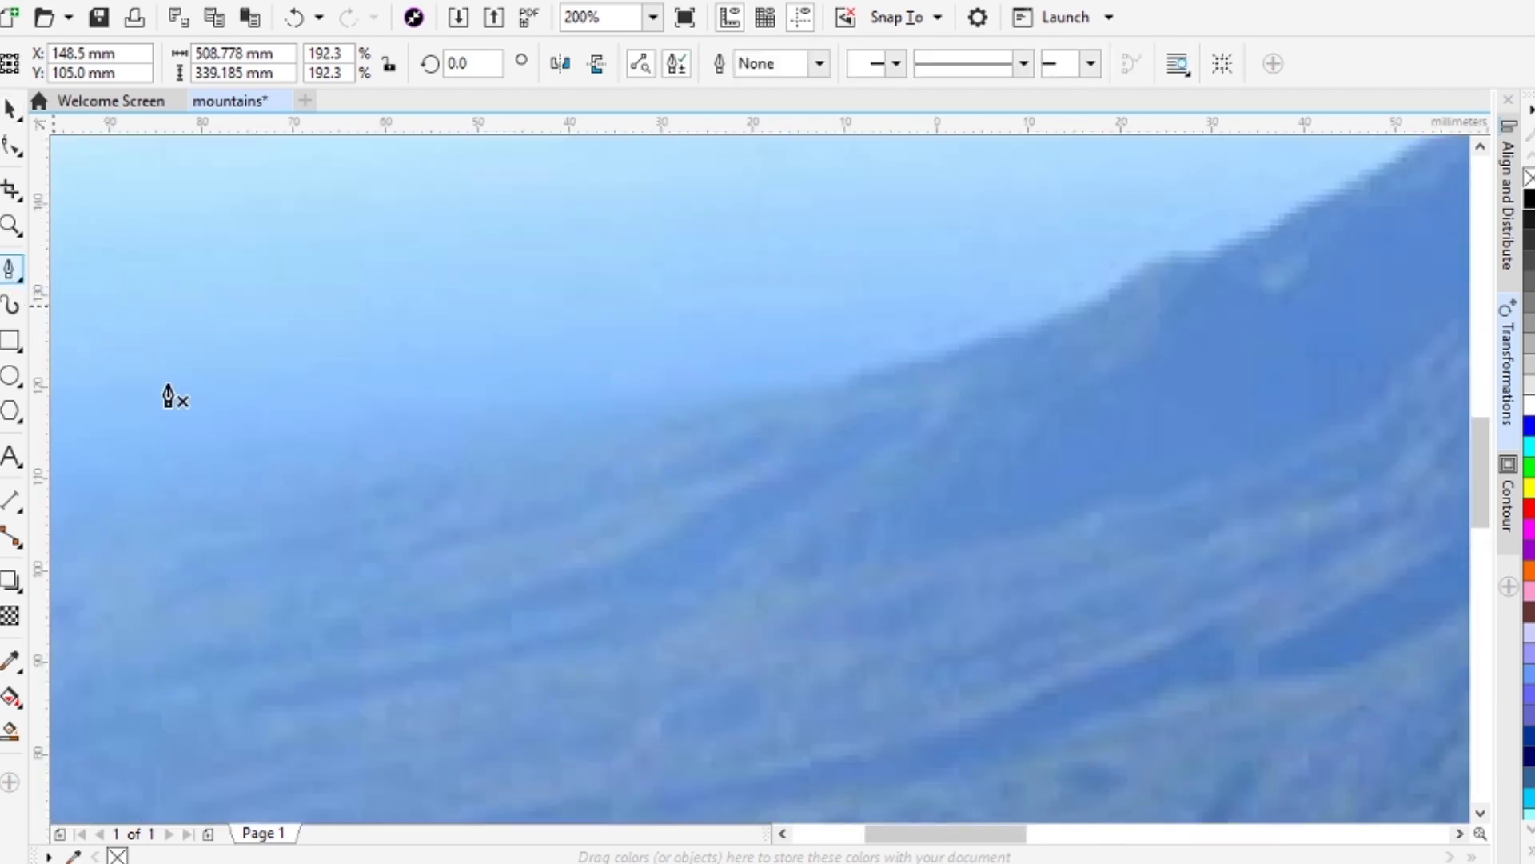
left_click(185, 476)
left_click(508, 415)
left_click(829, 384)
left_click(1044, 325)
left_click_drag(1190, 247, 715, 426)
left_click(686, 441)
left_click(752, 432)
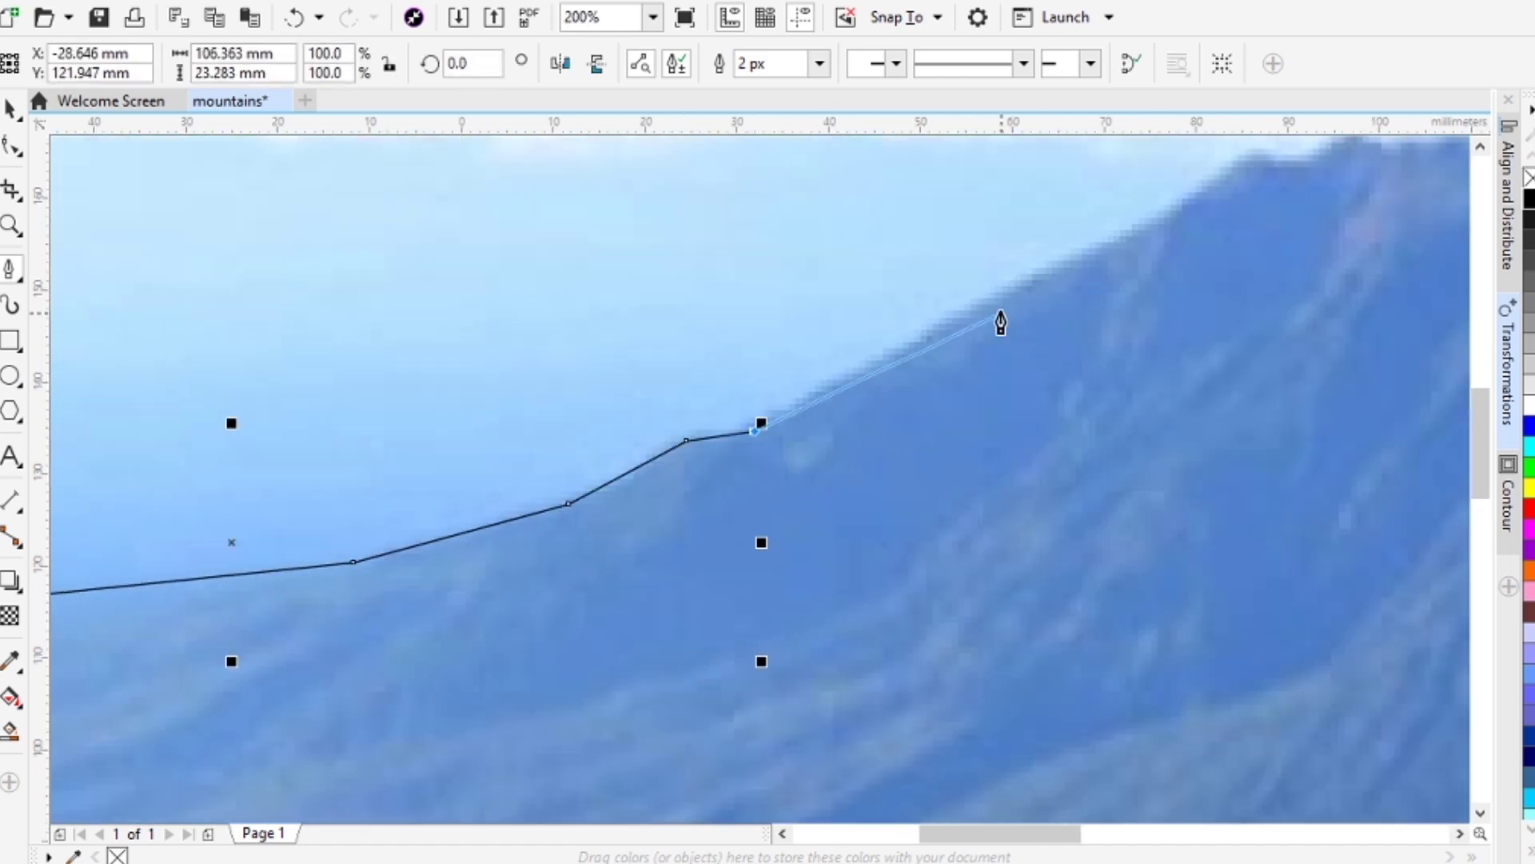
Step: Continue the mountain outline up the left slope and over the small shoulder peak before the summit
left_click(899, 350)
left_click_drag(1160, 262, 477, 473)
left_click(539, 394)
left_click(581, 371)
left_click(623, 374)
left_click(664, 348)
left_click(710, 357)
left_click(852, 340)
left_click(969, 289)
left_click(999, 305)
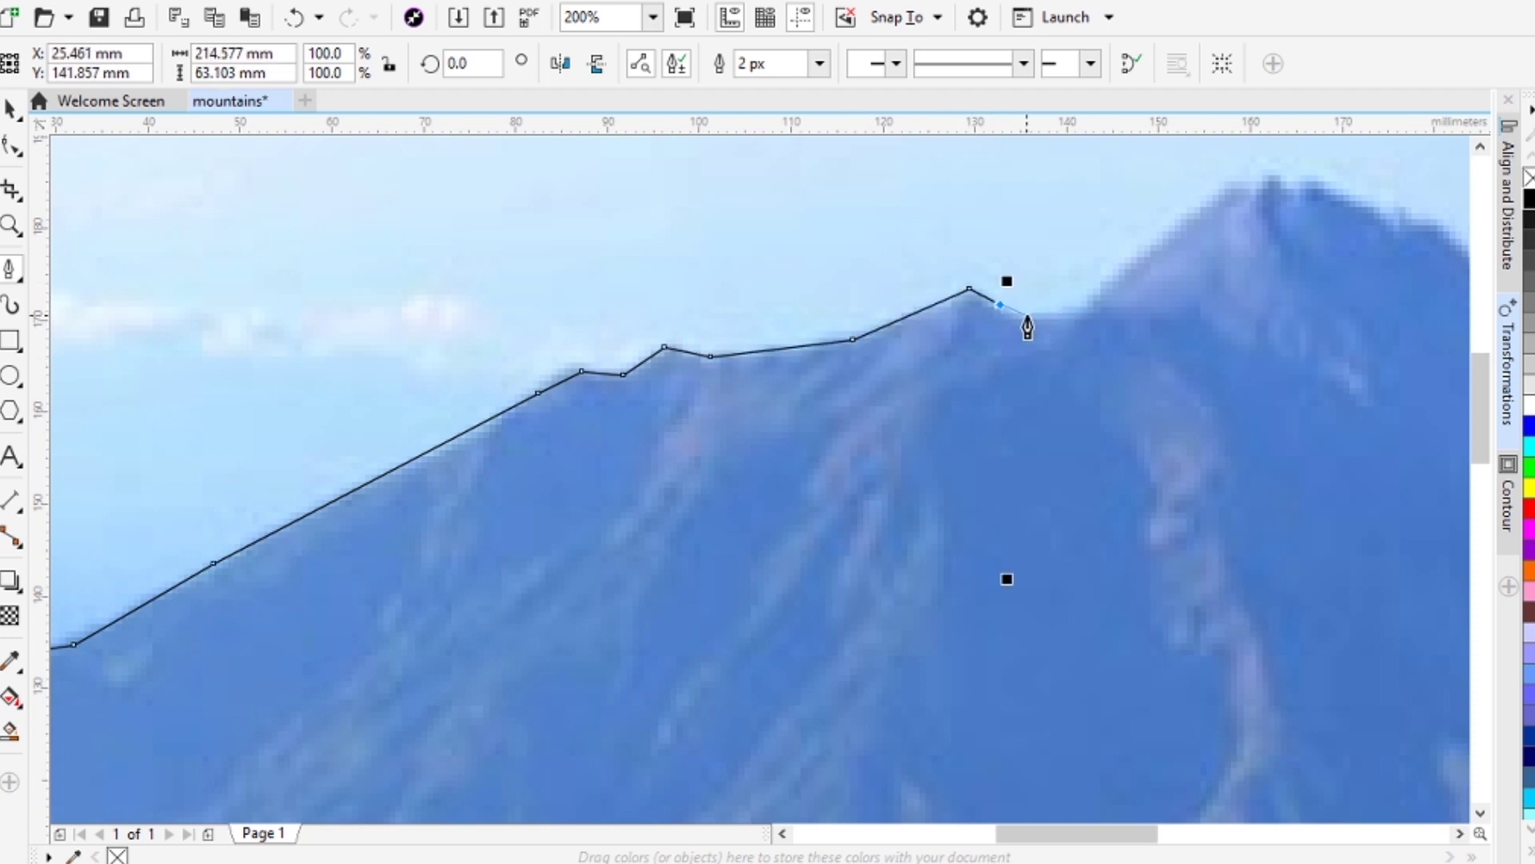
Step: Trace the mountain outline up from the saddle and over the summit with closely spaced nodes
left_click(1147, 256)
left_click_drag(1147, 264, 747, 493)
left_click(771, 439)
left_click(817, 437)
left_click(854, 443)
left_click(916, 475)
left_click(938, 487)
left_click(985, 495)
Step: Trace the mountain outline from the summit down along the right slope towards its foot
left_click_drag(1133, 631, 650, 438)
left_click(567, 356)
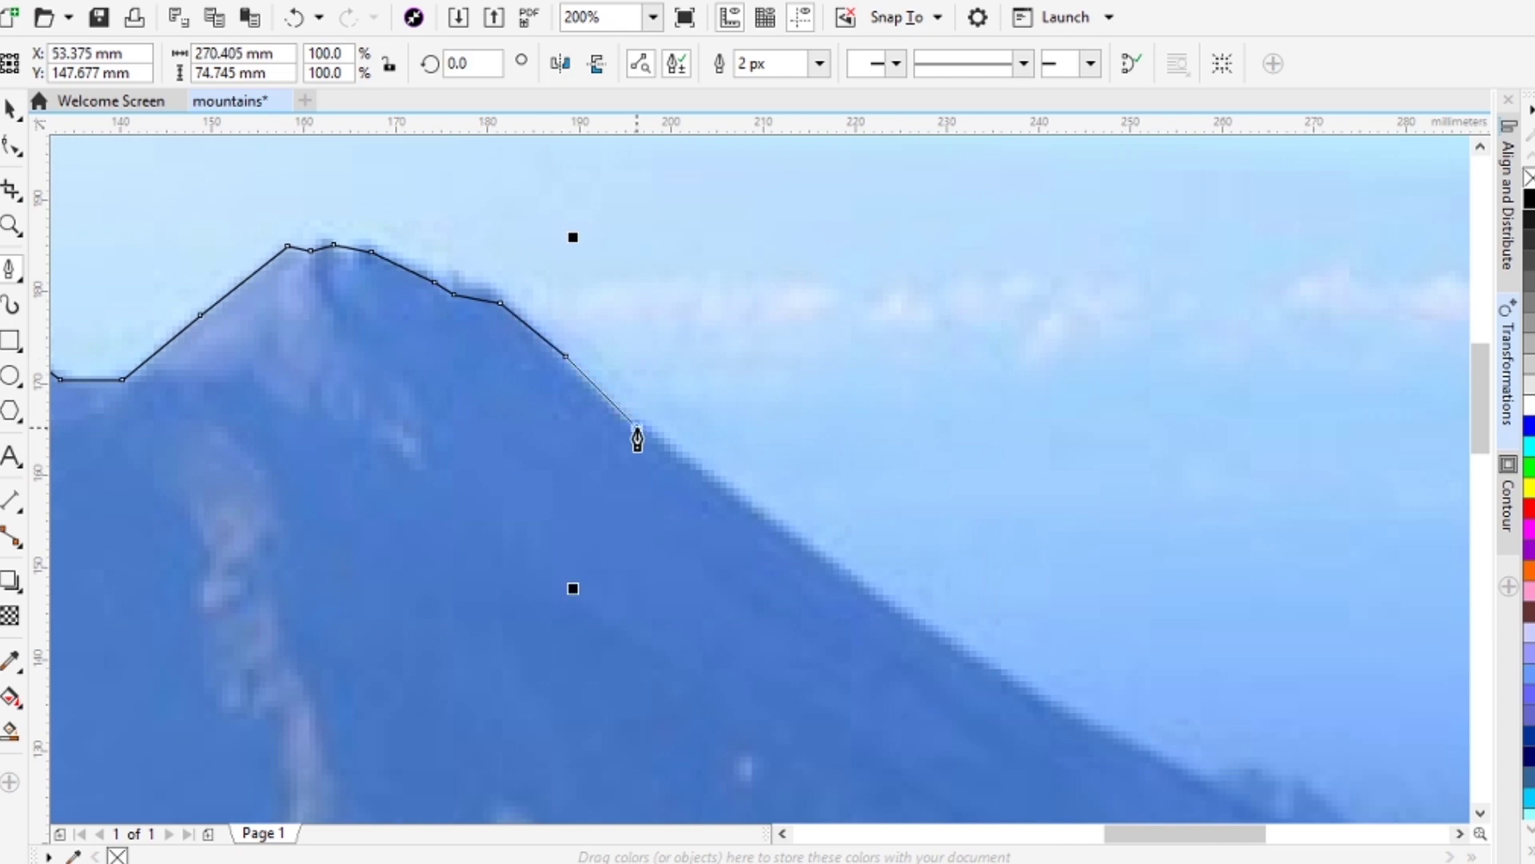
left_click(636, 426)
left_click(846, 573)
left_click_drag(942, 574, 561, 305)
left_click(707, 455)
left_click(810, 501)
left_click(974, 596)
left_click(1264, 672)
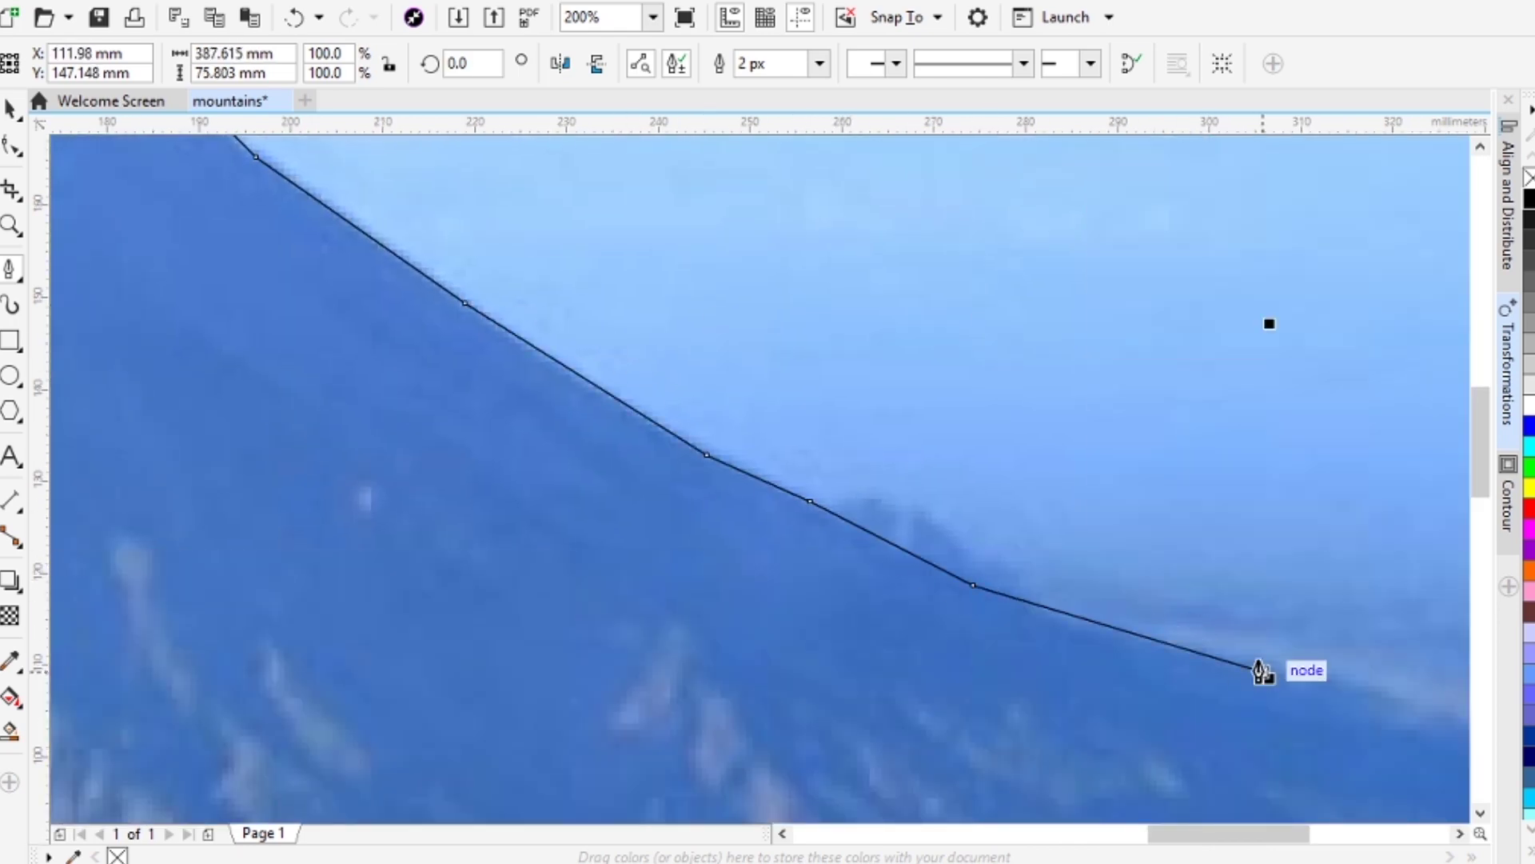
left_click_drag(1264, 671, 733, 431)
Step: Extend the outline past the photo's right edge and close it across the foothills, about 553 by 223 mm overall
scroll(1014, 474, "down", 2)
left_click_drag(1014, 474, 1261, 495)
left_click(1336, 507)
left_click(1408, 524)
left_click(1452, 684)
left_click(1008, 804)
left_click(418, 741)
left_click(181, 620)
left_click(221, 494)
left_click(288, 466)
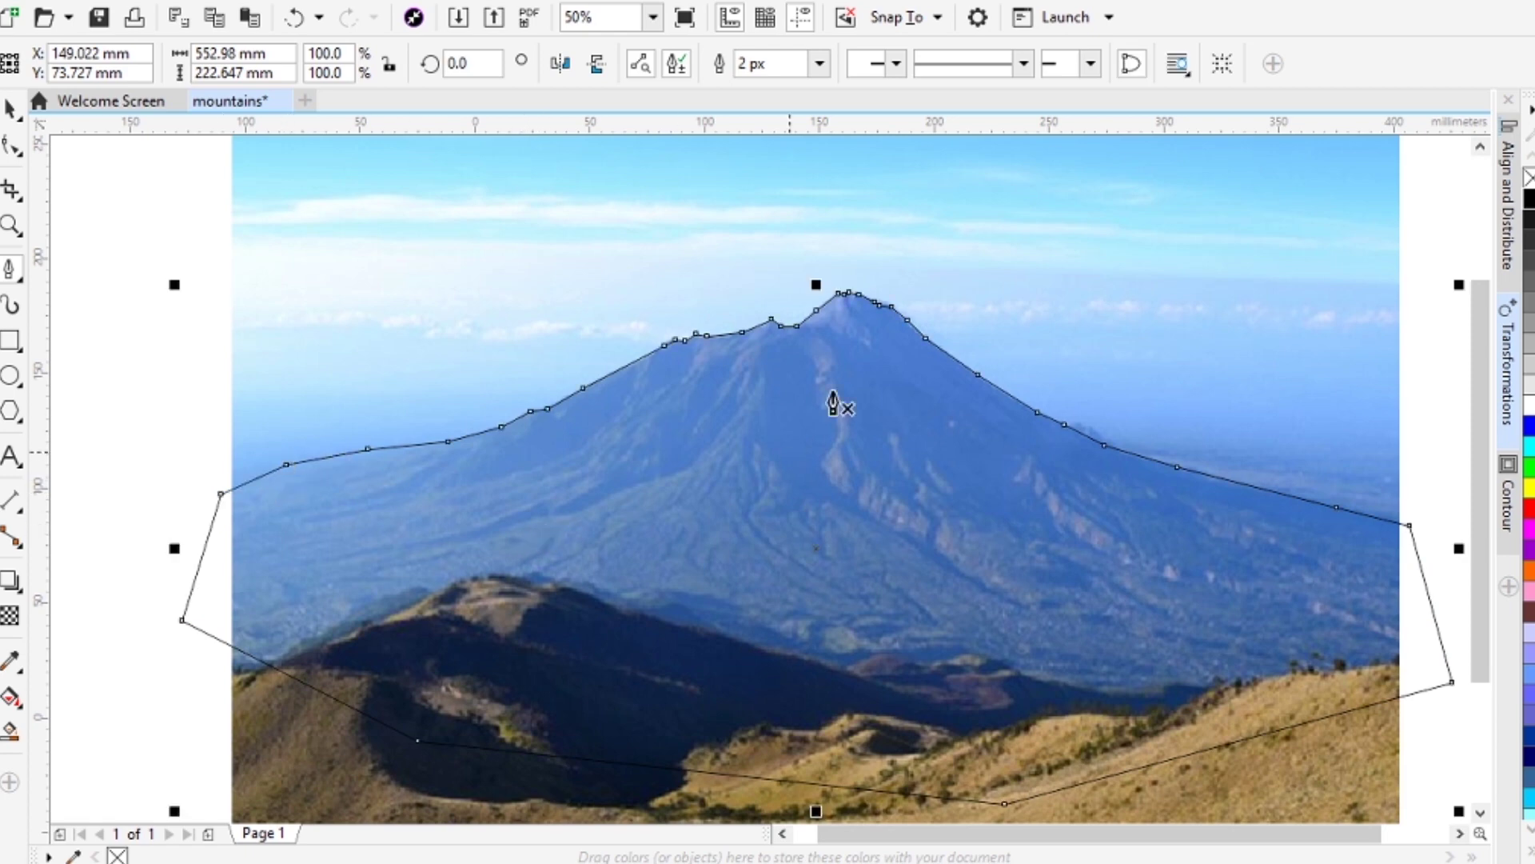
Step: Try a black fill on the closed mountain outline, and set it back to no fill
left_click(12, 112)
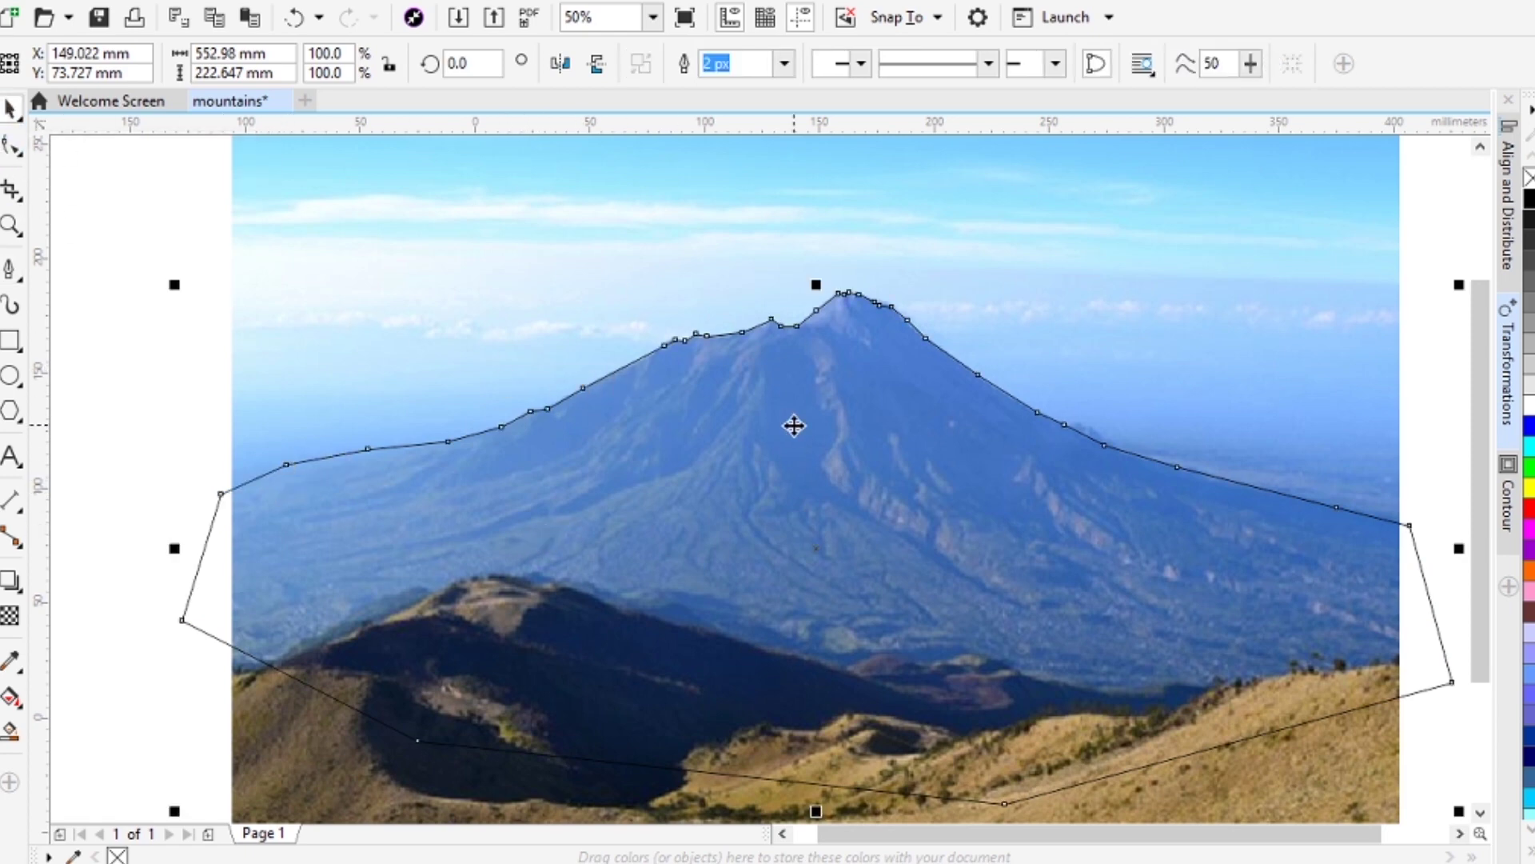
left_click(1529, 198)
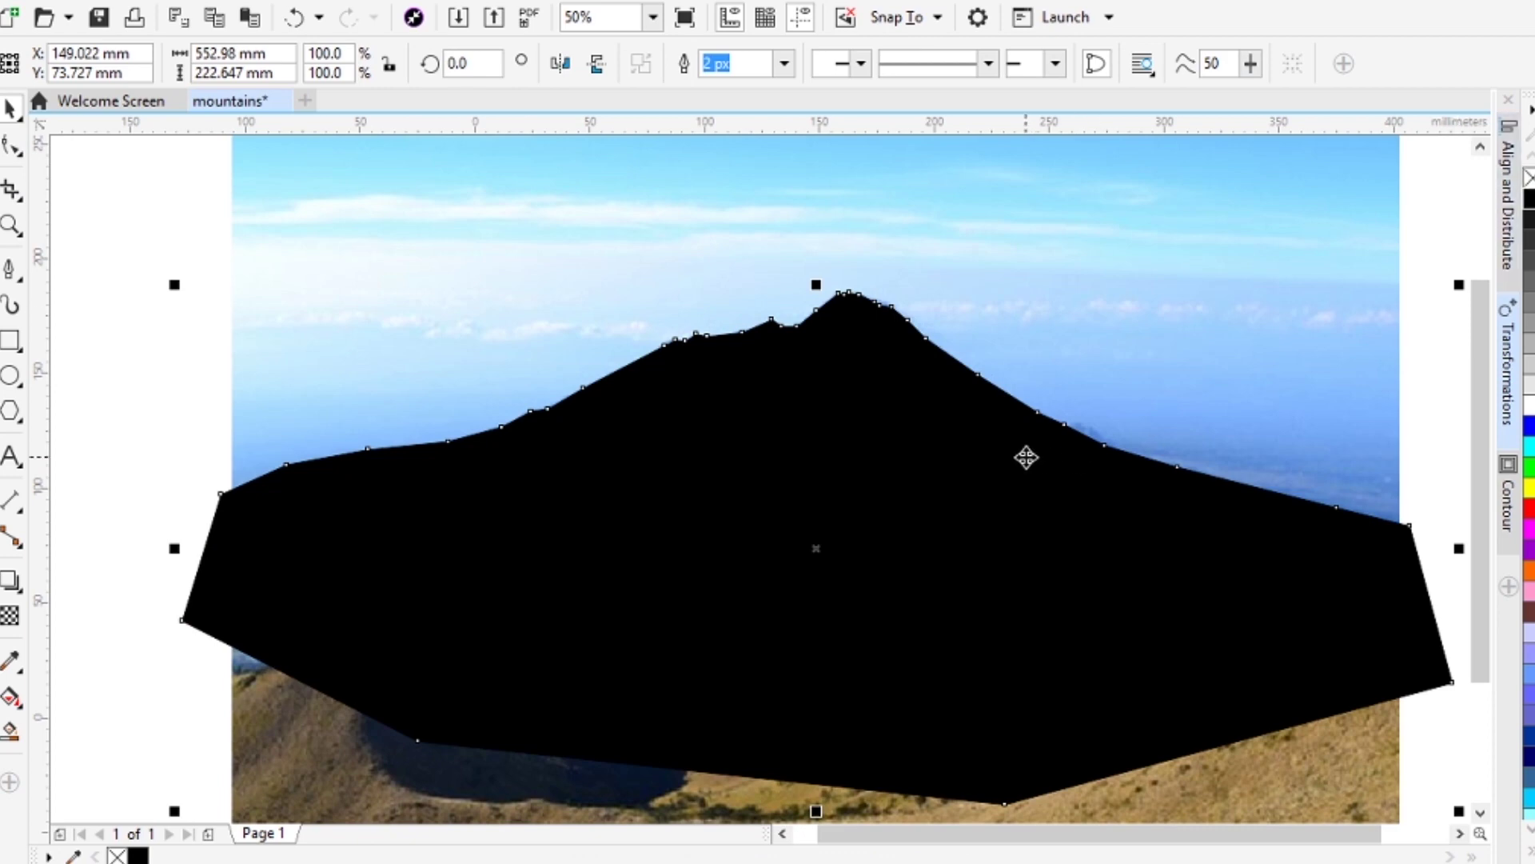
left_click(1529, 177)
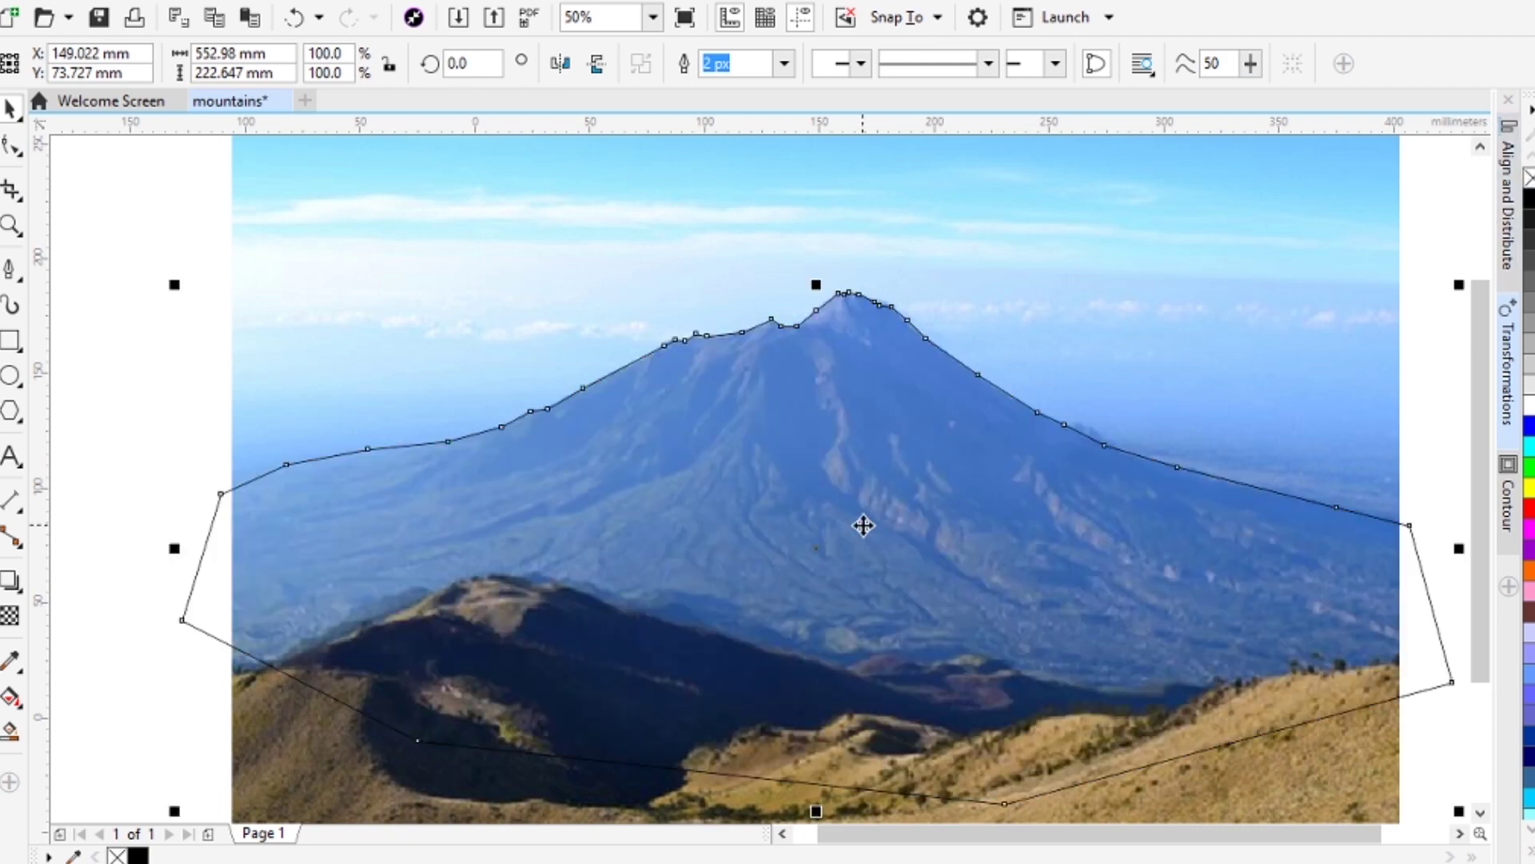
Step: Start a second Pen tool outline for the shadow area at the photo's left edge, following just below the left ridge
scroll(743, 494, "up", 3)
scroll(421, 483, "down", 3)
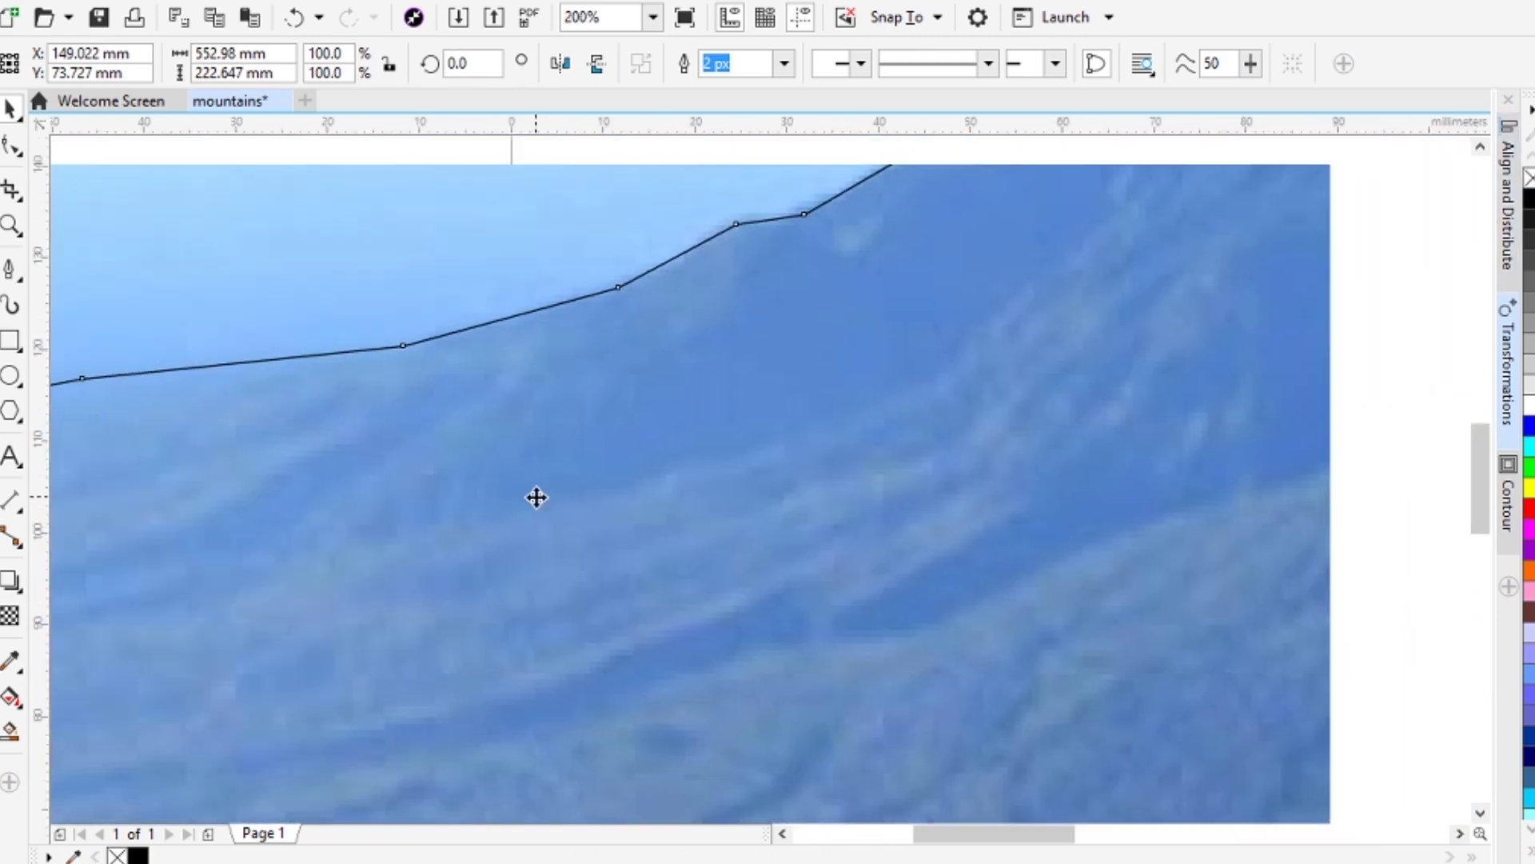
scroll(573, 503, "up", 1)
left_click_drag(382, 472, 718, 458)
scroll(555, 481, "up", 1)
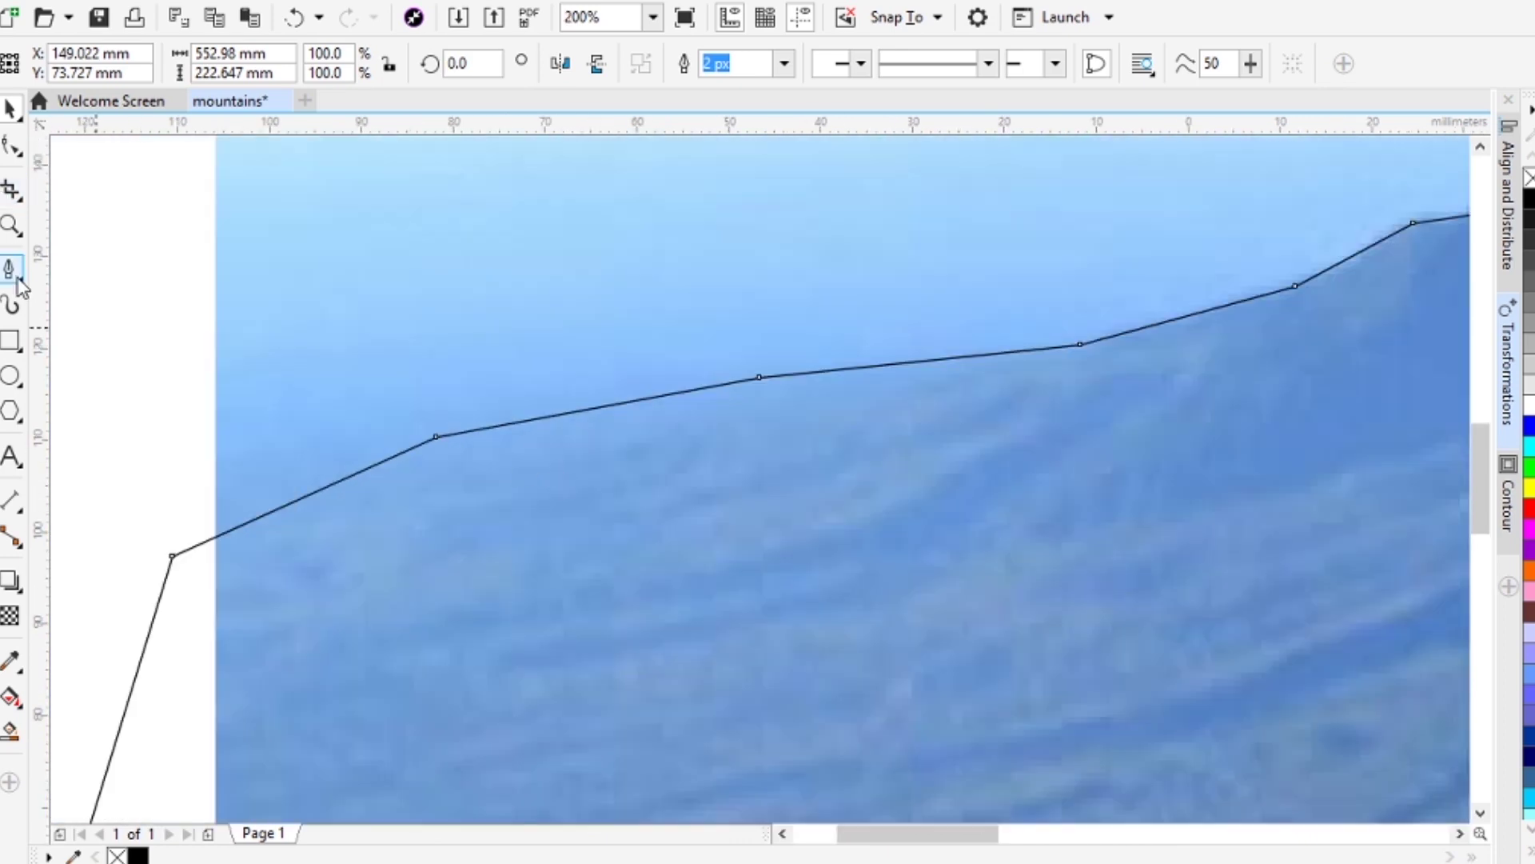
left_click(12, 272)
left_click(254, 533)
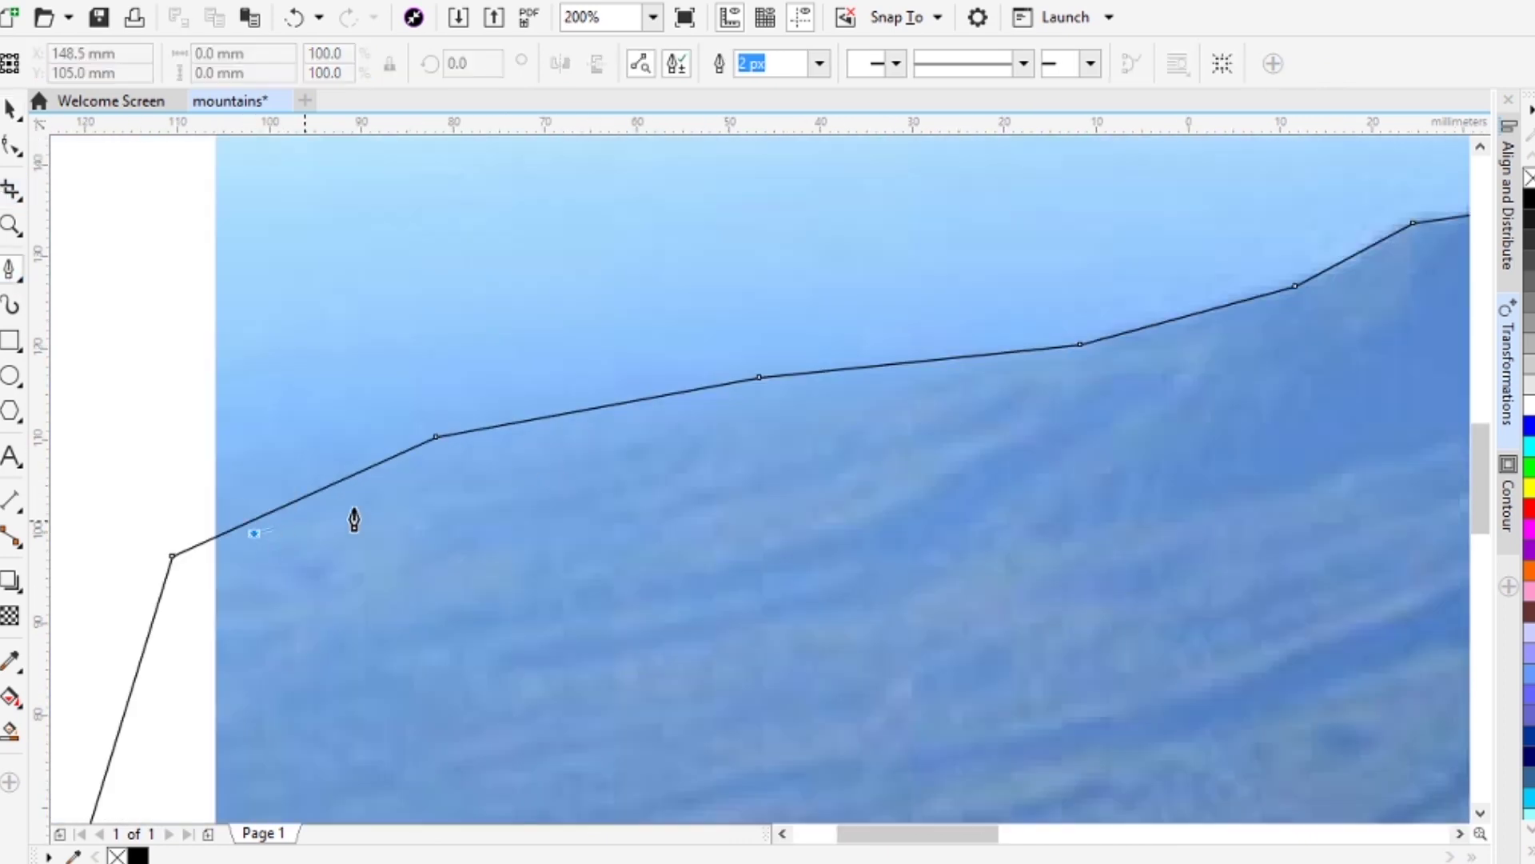
left_click(439, 455)
left_click(483, 462)
left_click(732, 419)
left_click(830, 419)
left_click(970, 375)
left_click(1134, 355)
Step: Run the shadow outline back down the lower left slope to a pointed corner and out along the valley
left_click(1108, 385)
left_click(986, 454)
left_click(797, 554)
left_click(558, 662)
left_click(878, 589)
left_click(1298, 492)
Step: Continue the shadow outline up the left flank to a point just below the ridge line
left_click_drag(1303, 447, 473, 501)
left_click(710, 441)
left_click(823, 329)
left_click_drag(847, 305, 703, 515)
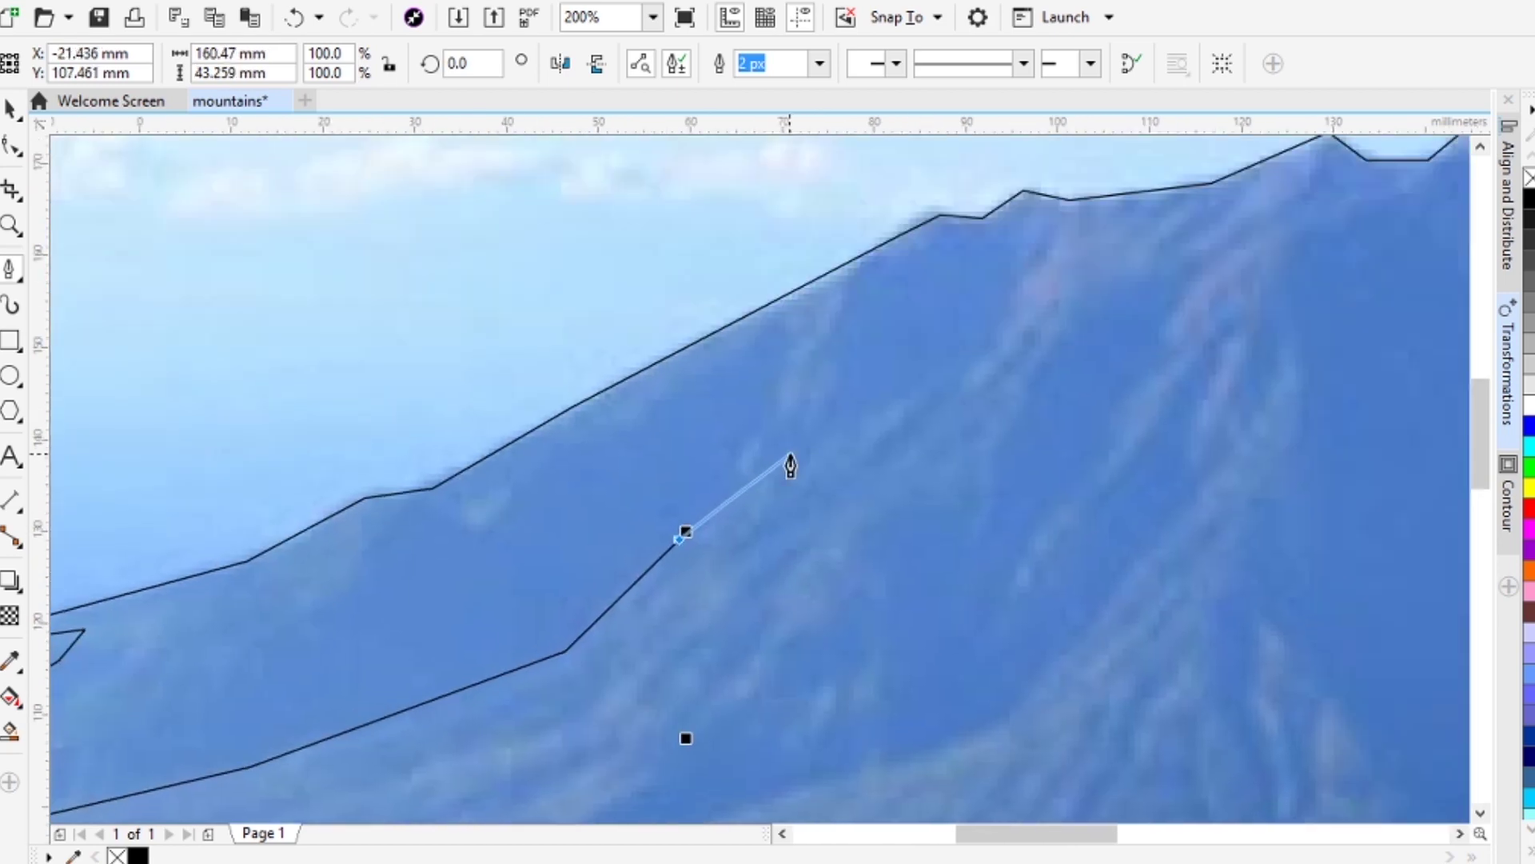
left_click(744, 474)
left_click(820, 330)
left_click(858, 281)
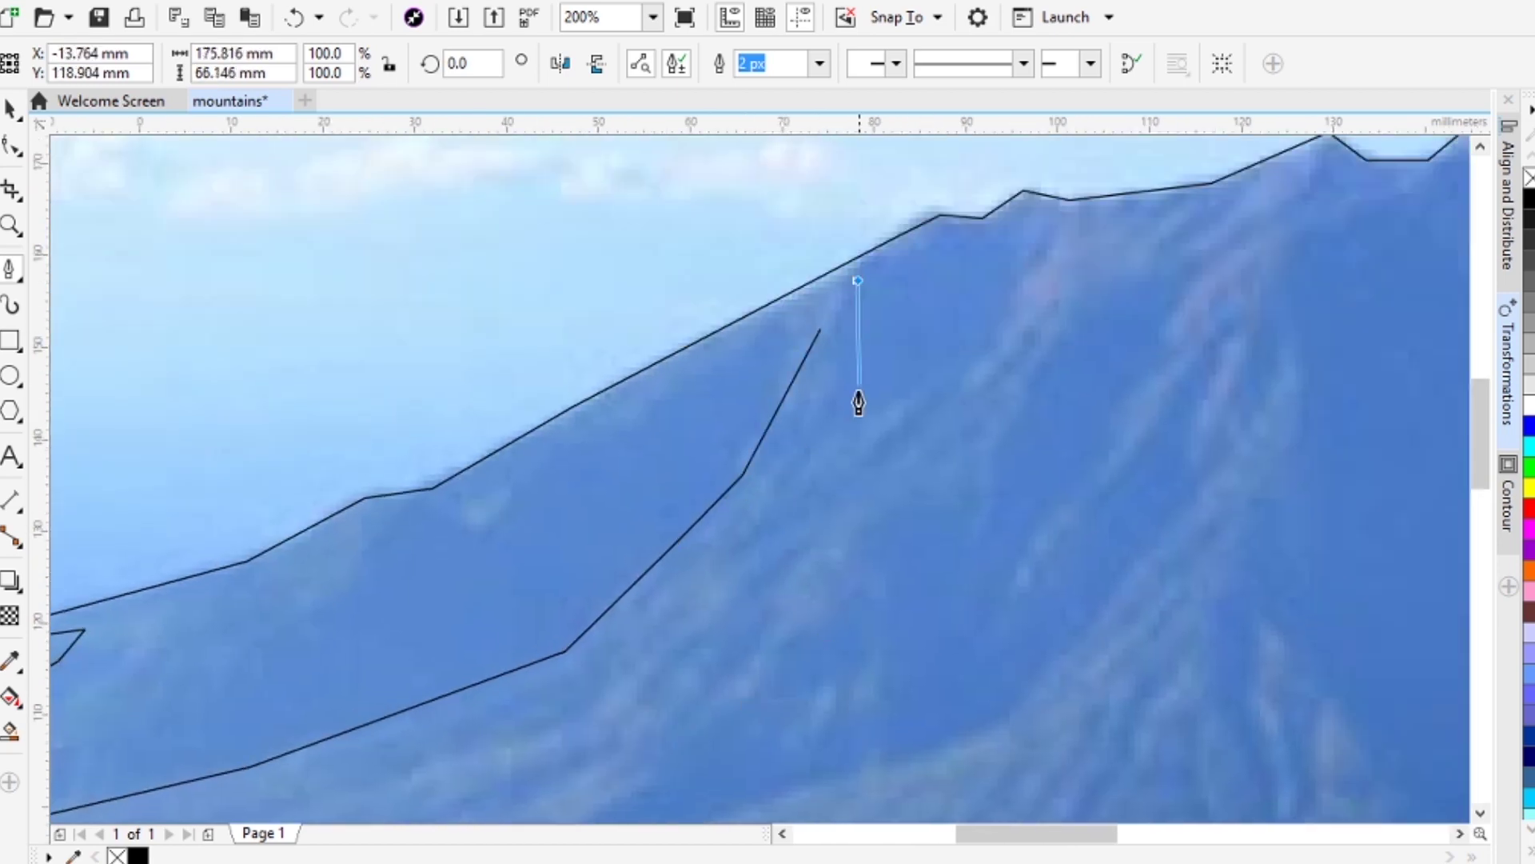
Step: Cut the shadow outline down into a notch, then follow the ridge past the shoulder peak to the saddle
left_click(832, 453)
left_click(958, 368)
left_click(1010, 305)
left_click(1031, 223)
left_click_drag(1058, 245, 957, 351)
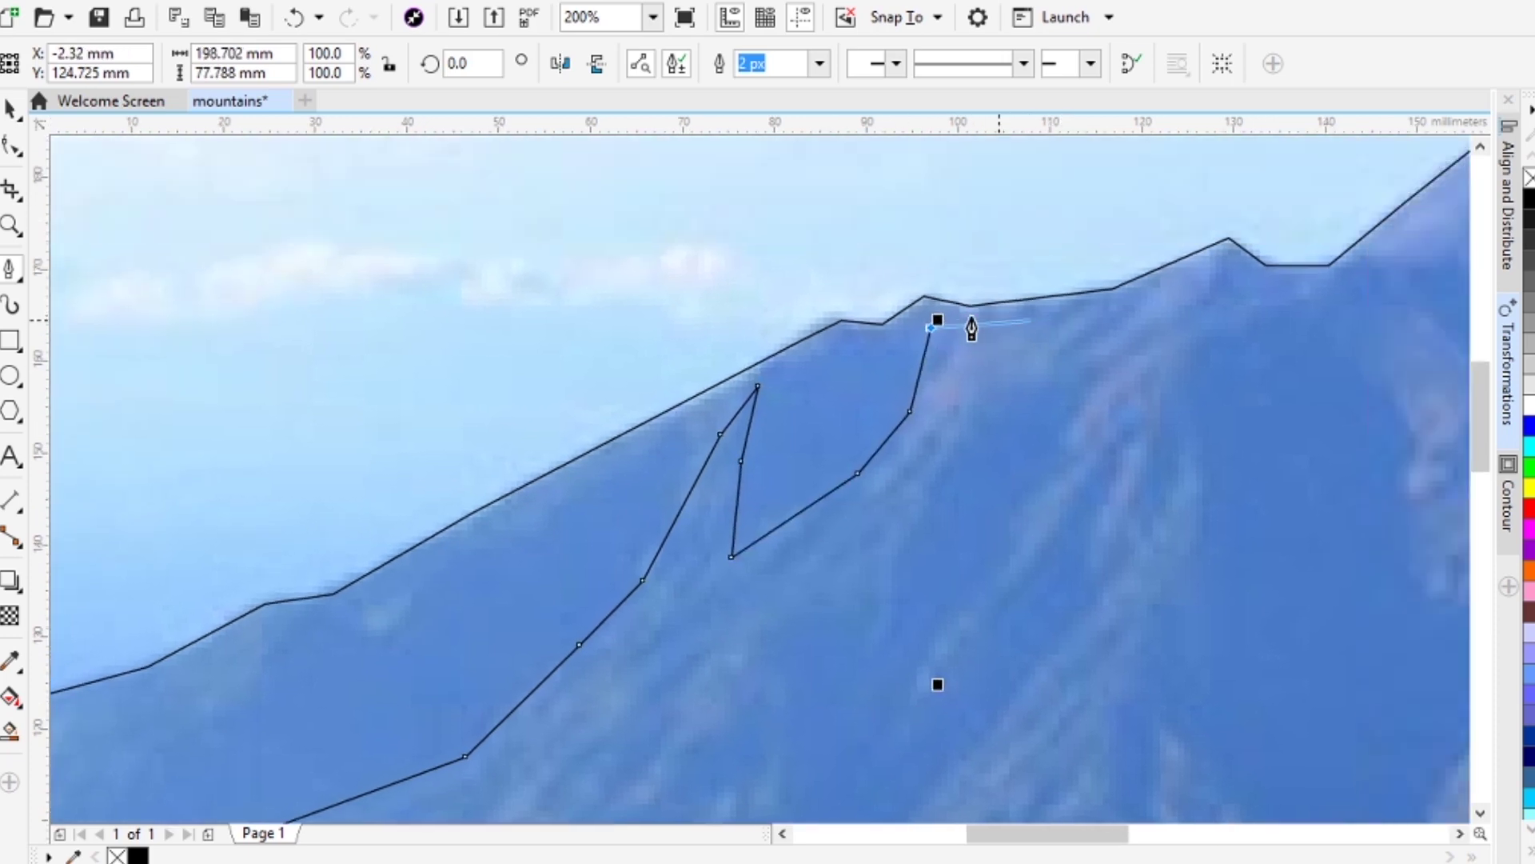
double_click(1128, 302)
left_click(1229, 263)
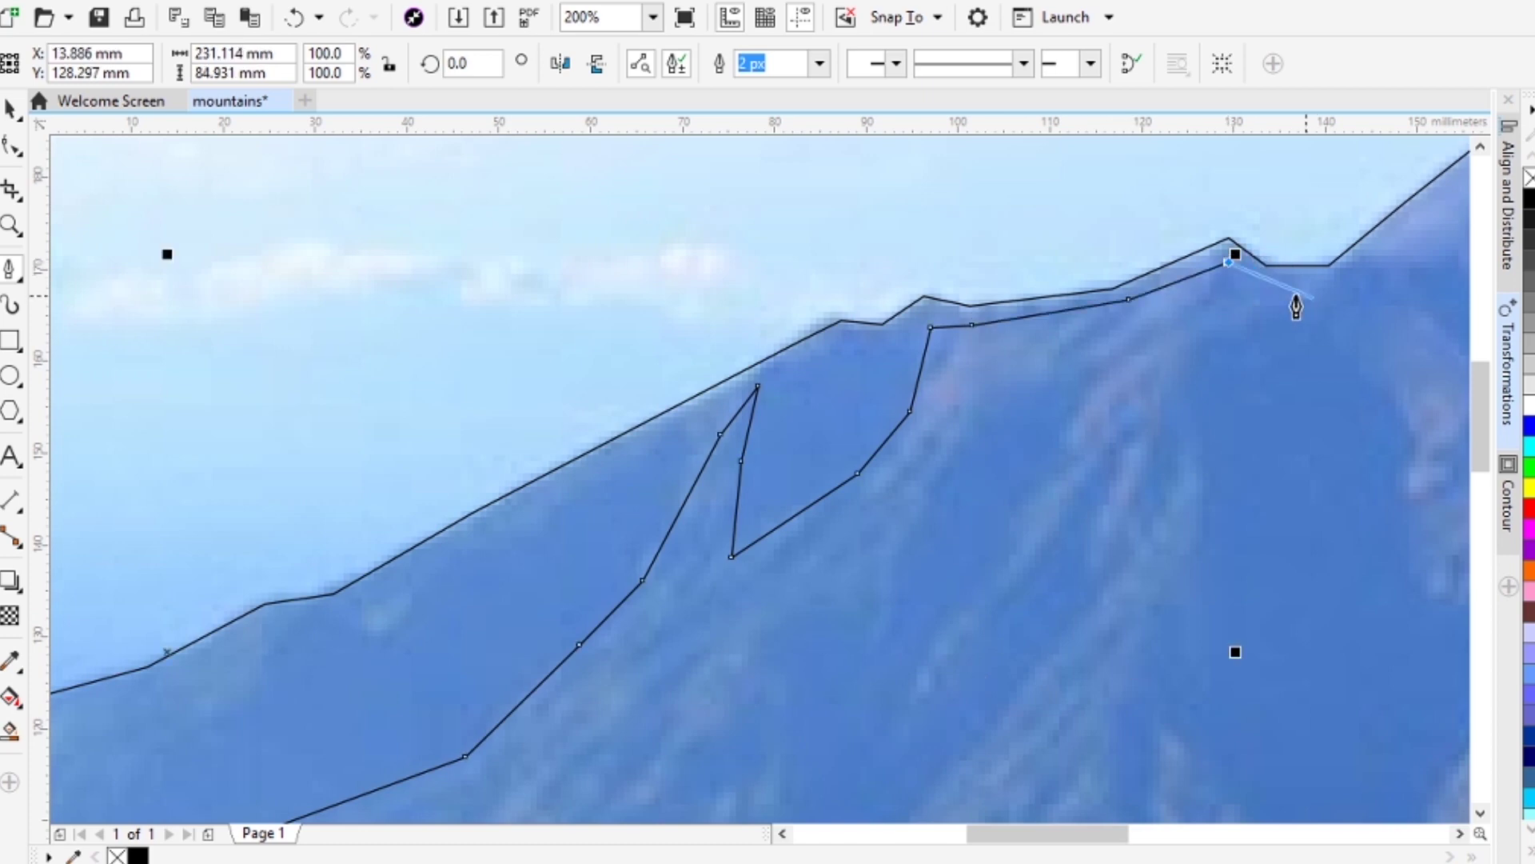
left_click(1299, 307)
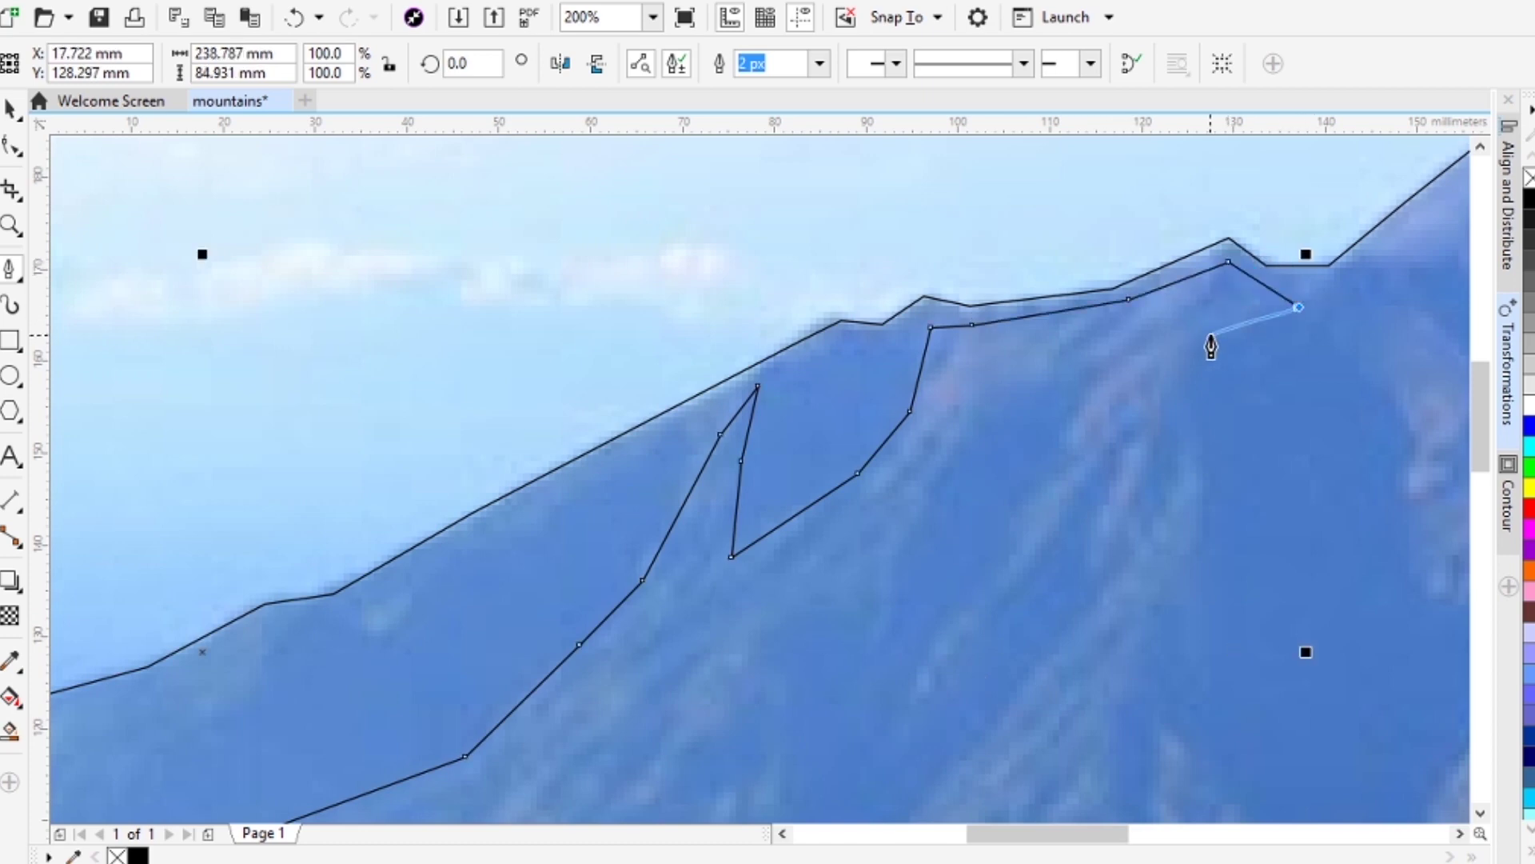
Step: Extend the shadow outline from the saddle down the middle of the mountain face
left_click(1187, 382)
scroll(1152, 428, "down", 3)
left_click(1093, 391)
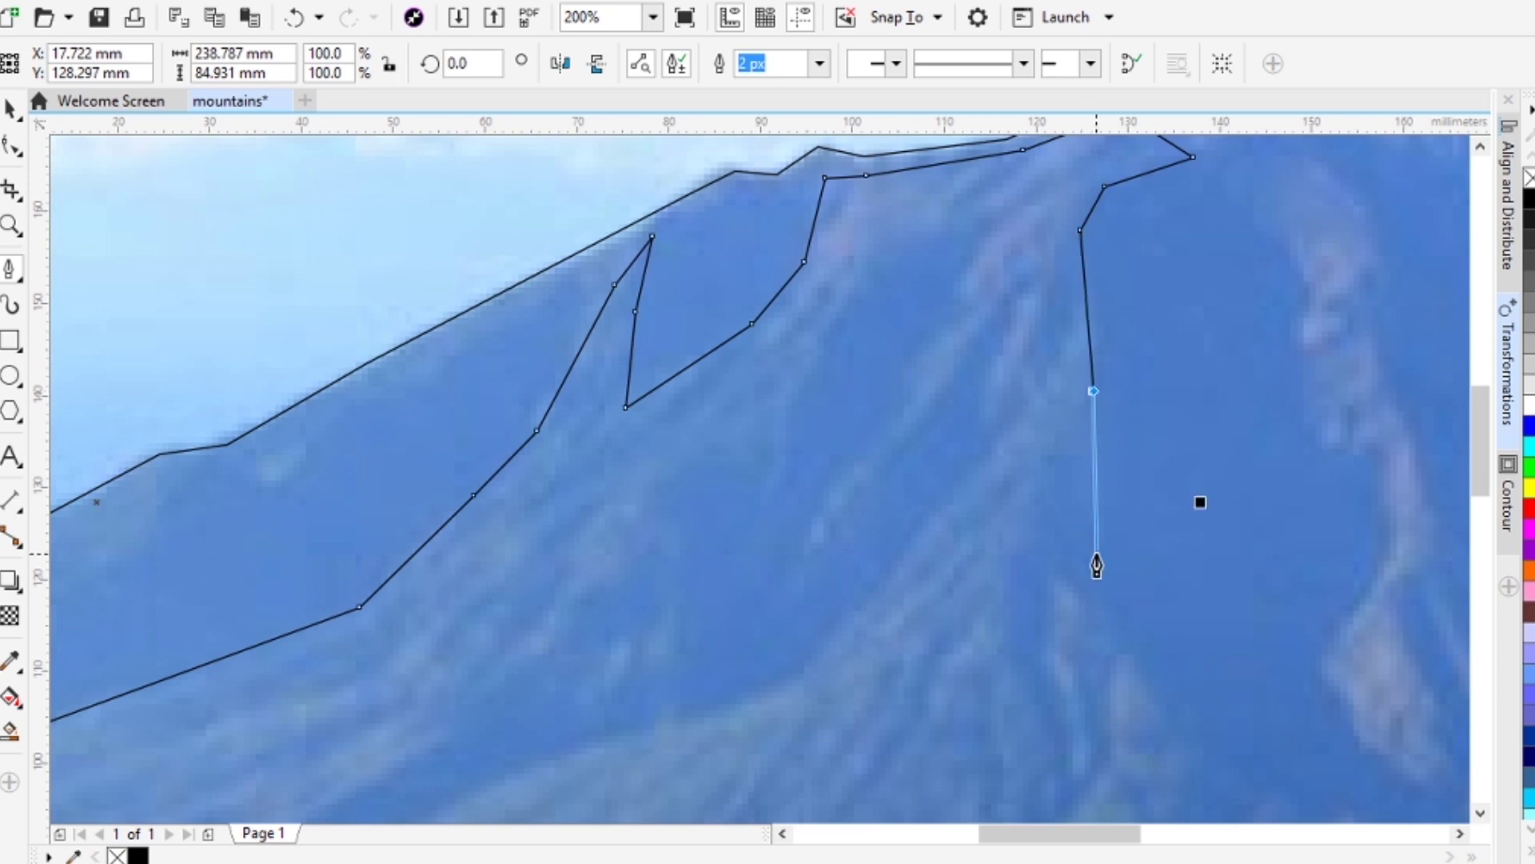
scroll(1107, 621, "down", 3)
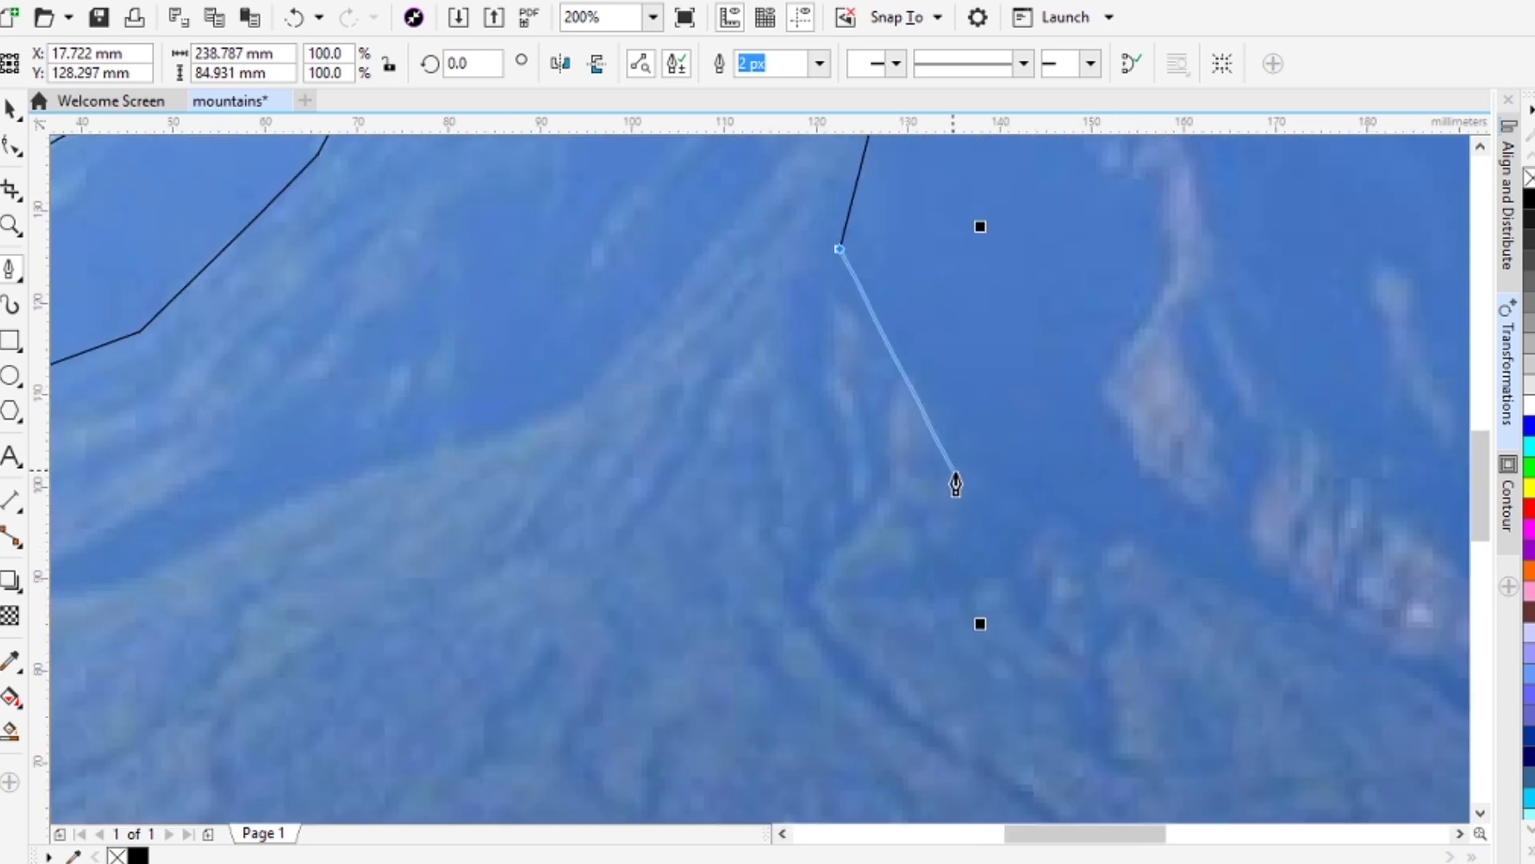
left_click(876, 472)
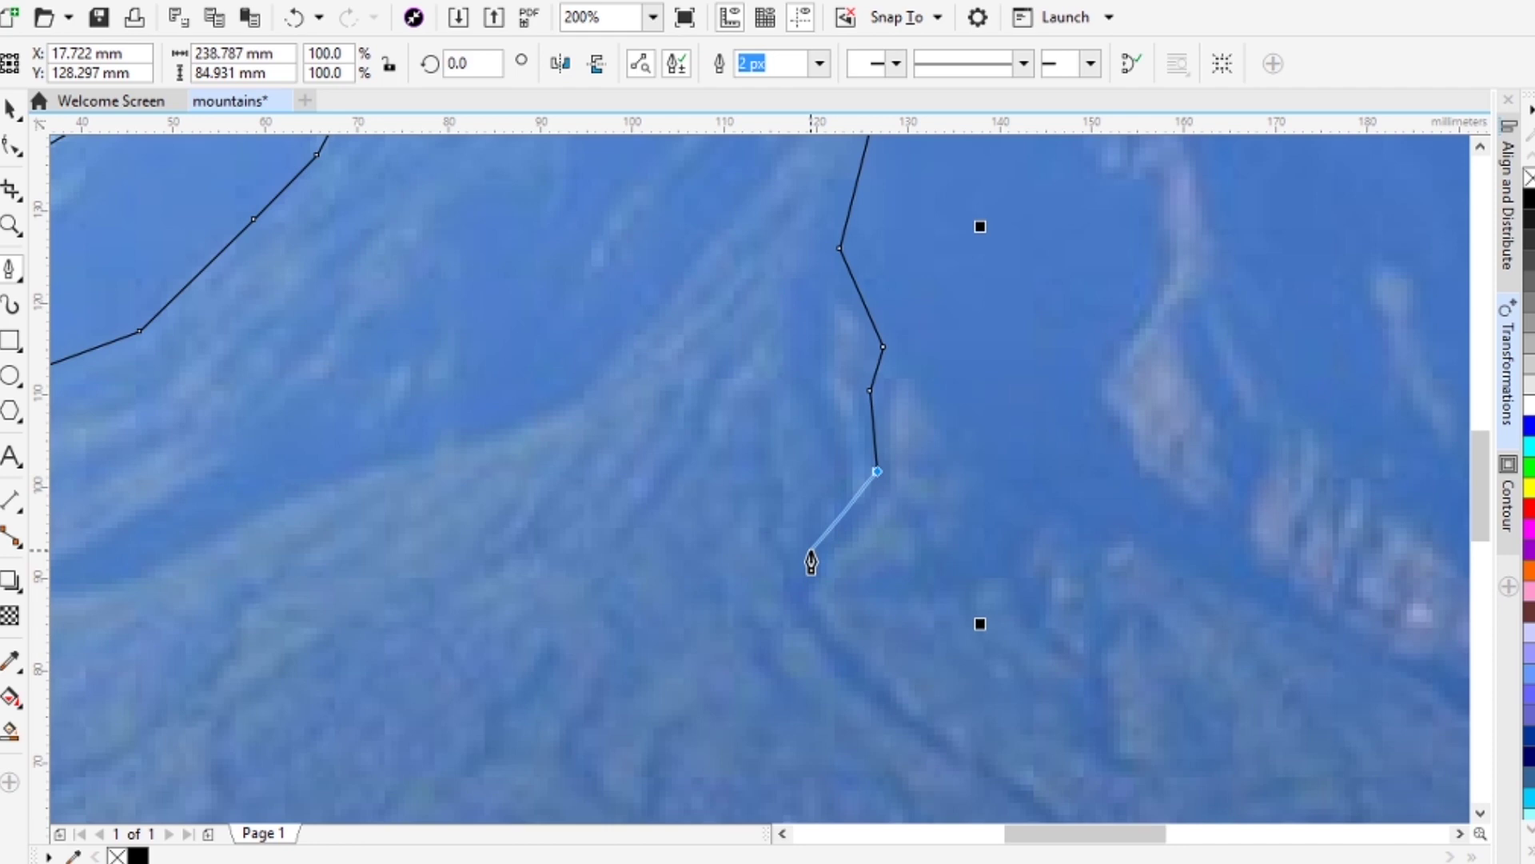
key("BackSpace")
scroll(880, 416, "up", 2)
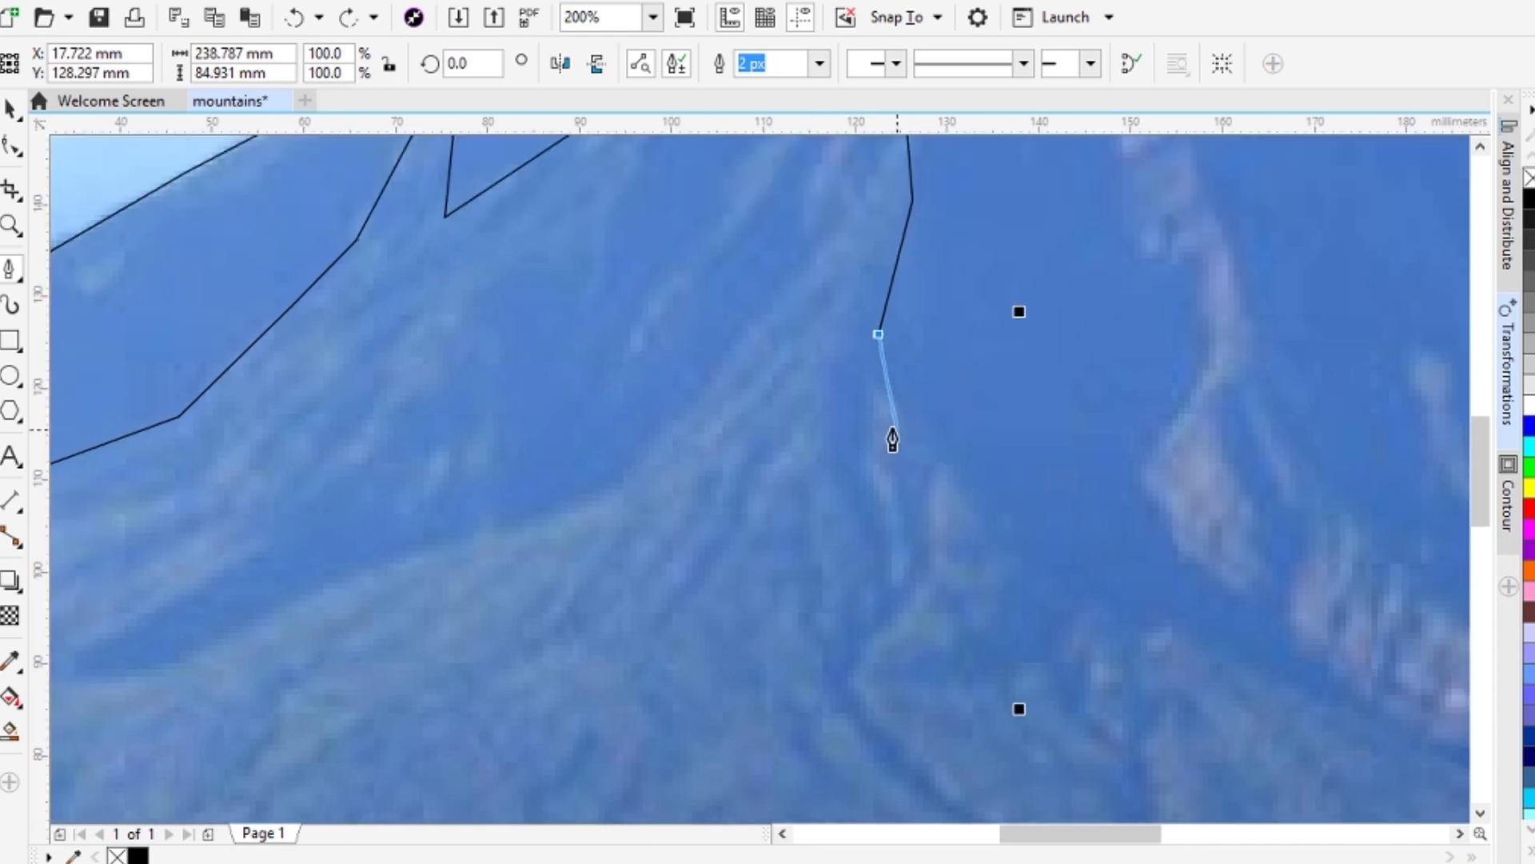
key("BackSpace")
Step: Trace the shadow outline down the central gully and around a narrow pointed finger of rock
left_click(851, 338)
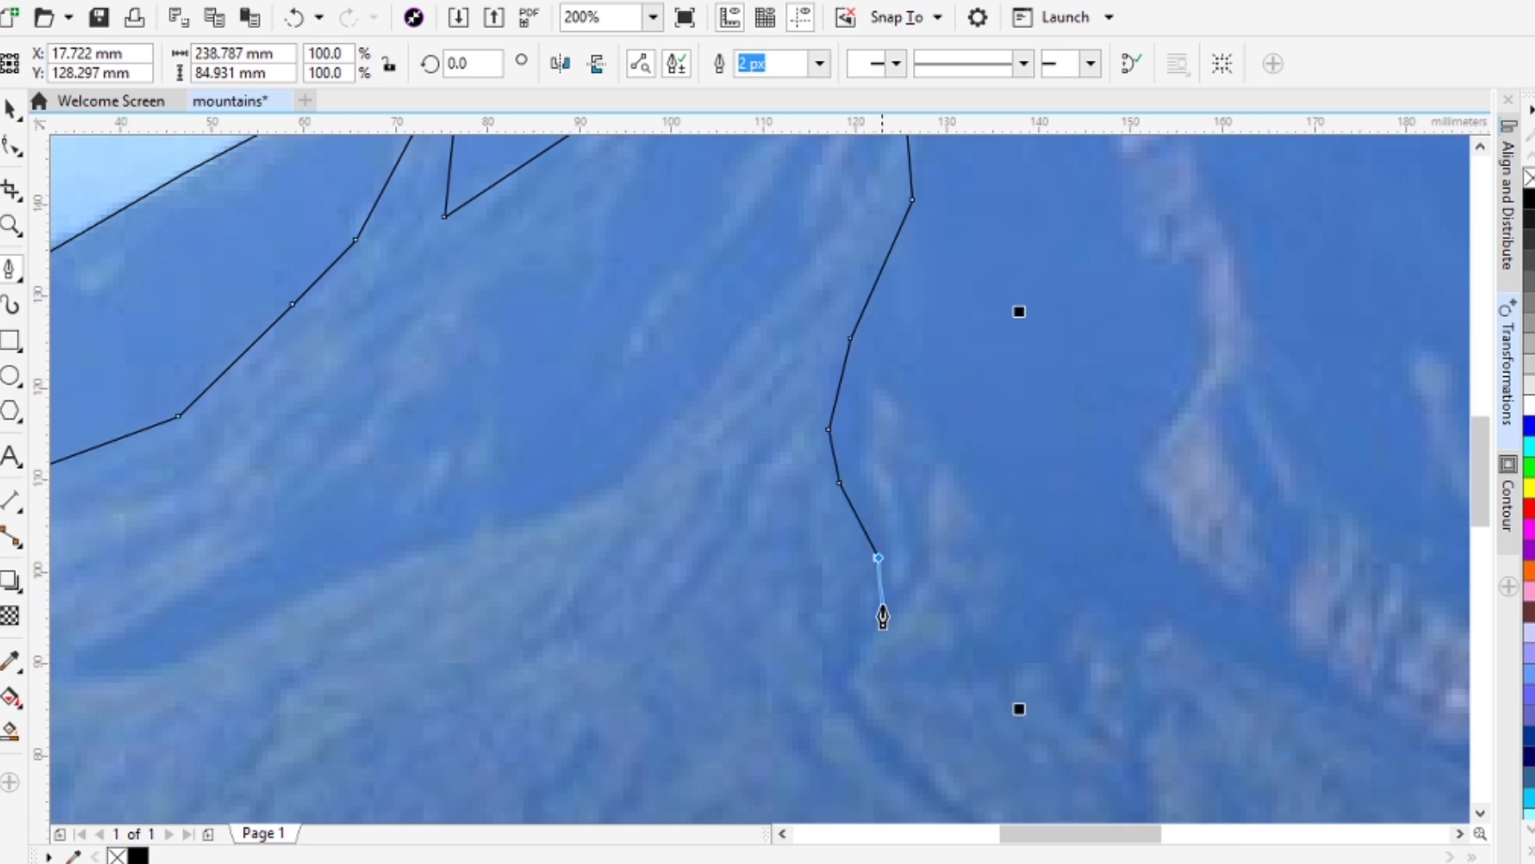
left_click(867, 480)
left_click(877, 387)
left_click(913, 537)
scroll(899, 479, "up", 2)
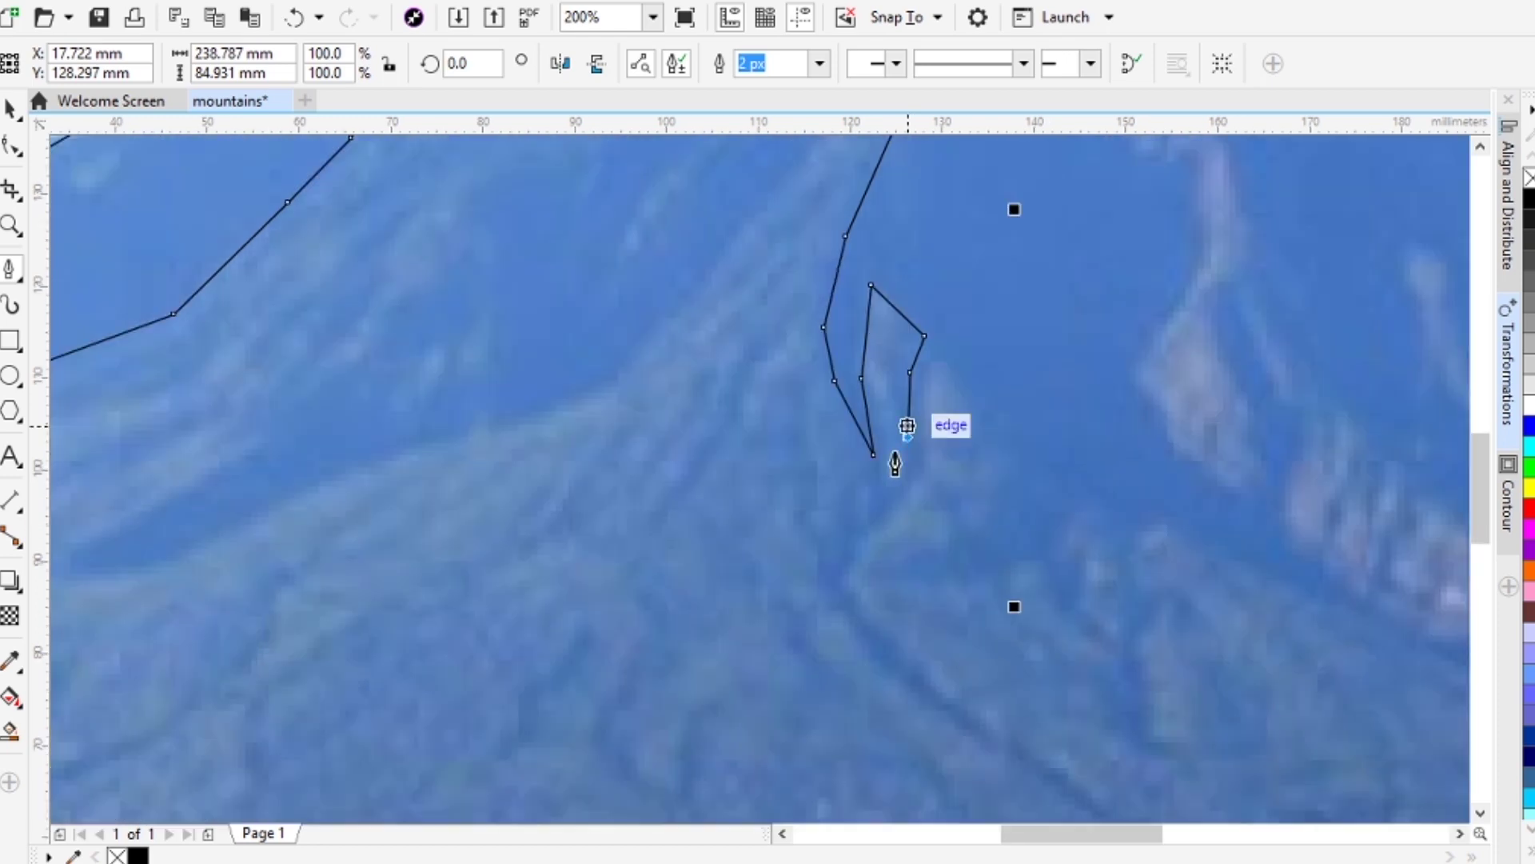
Step: Draw a thin curved shadow tail down the gully to a point and back up to the next rock rib
scroll(885, 533, "down", 2)
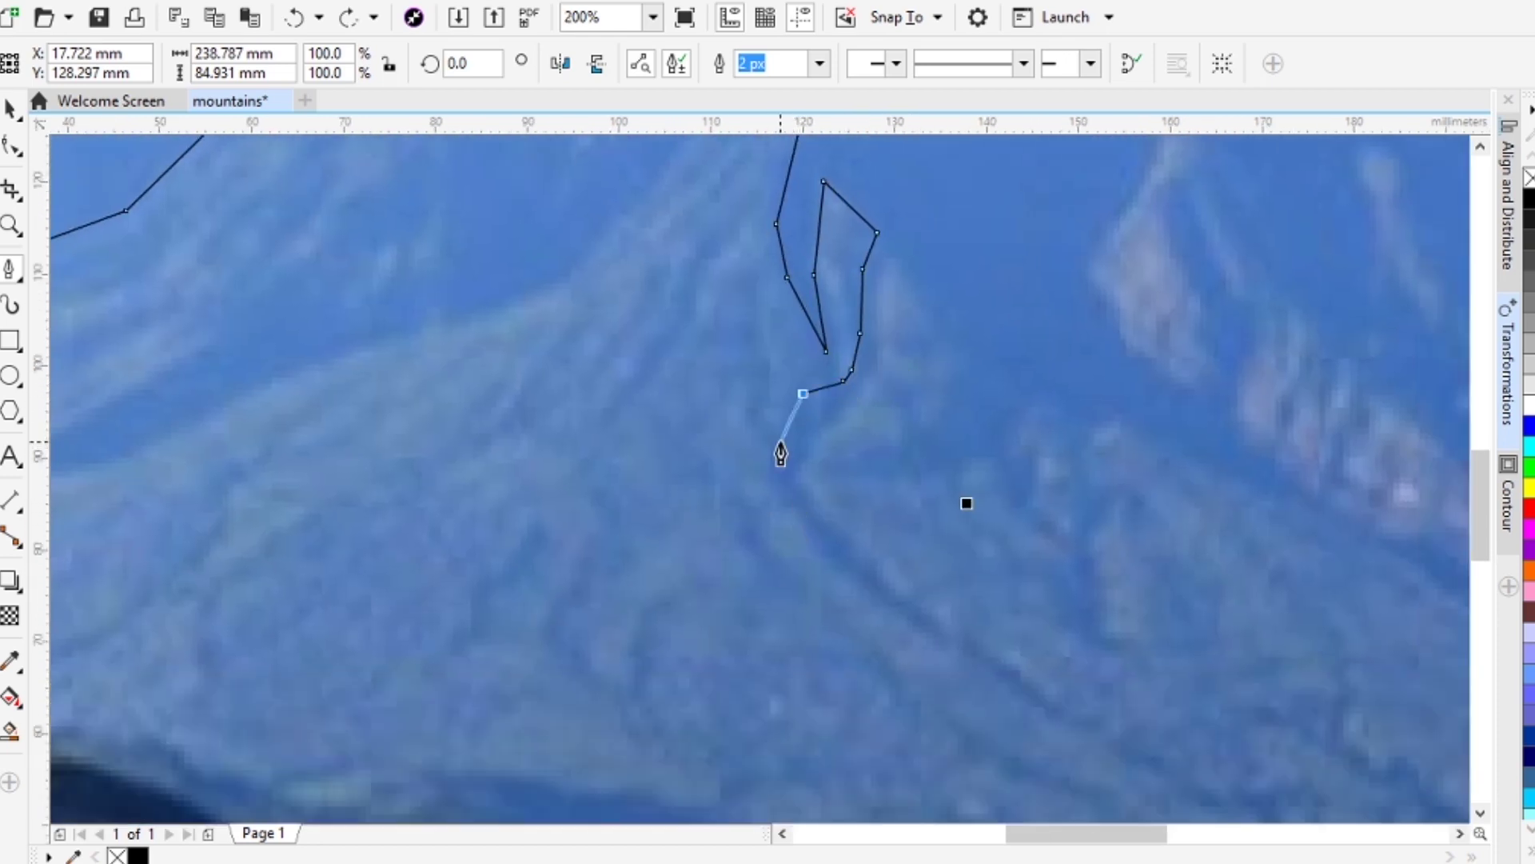
left_click(837, 563)
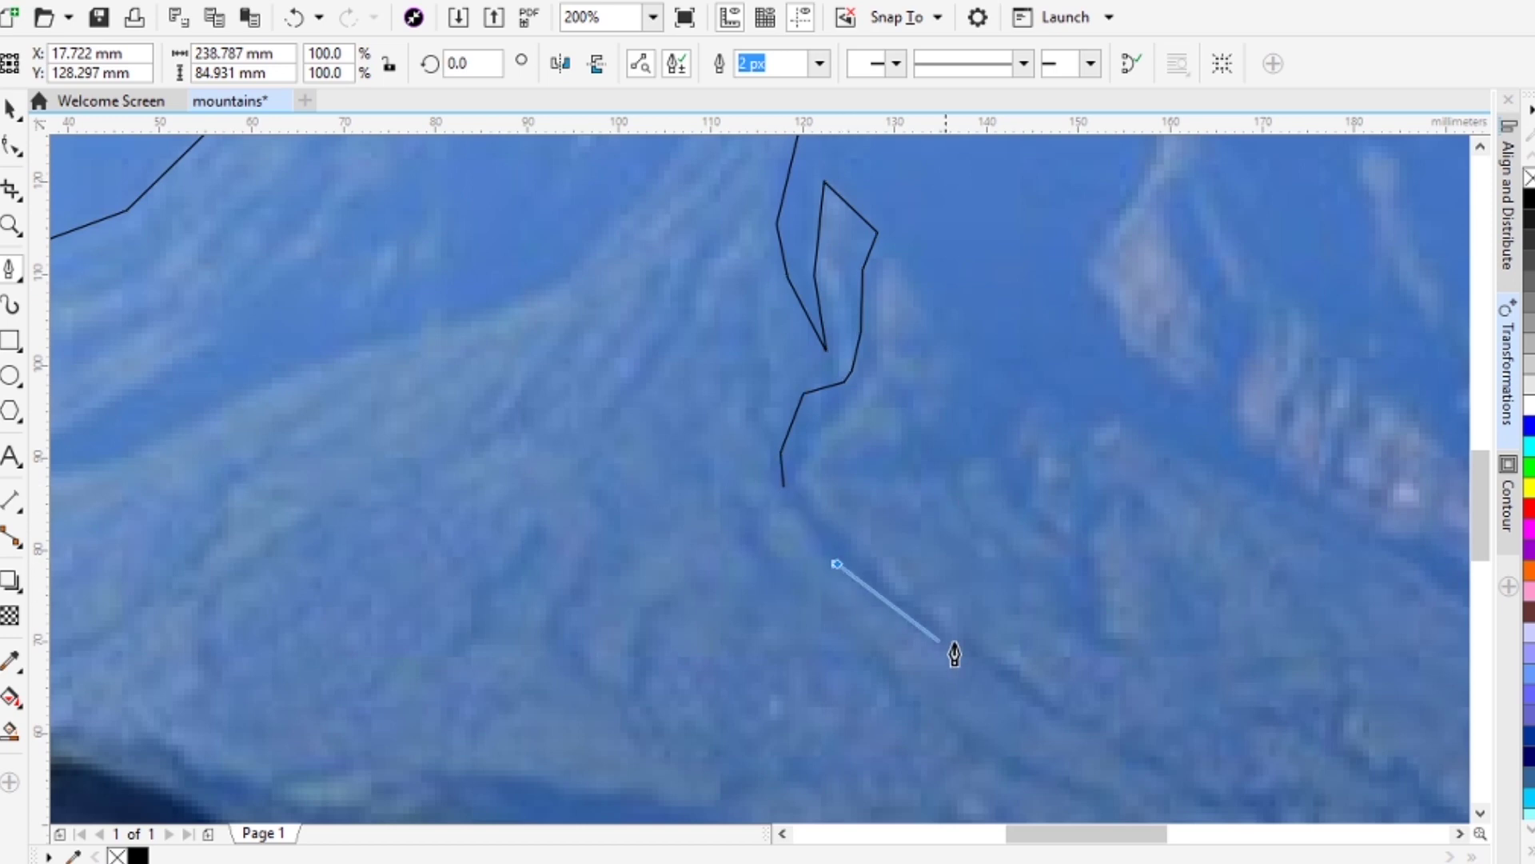
left_click_drag(968, 654, 854, 560)
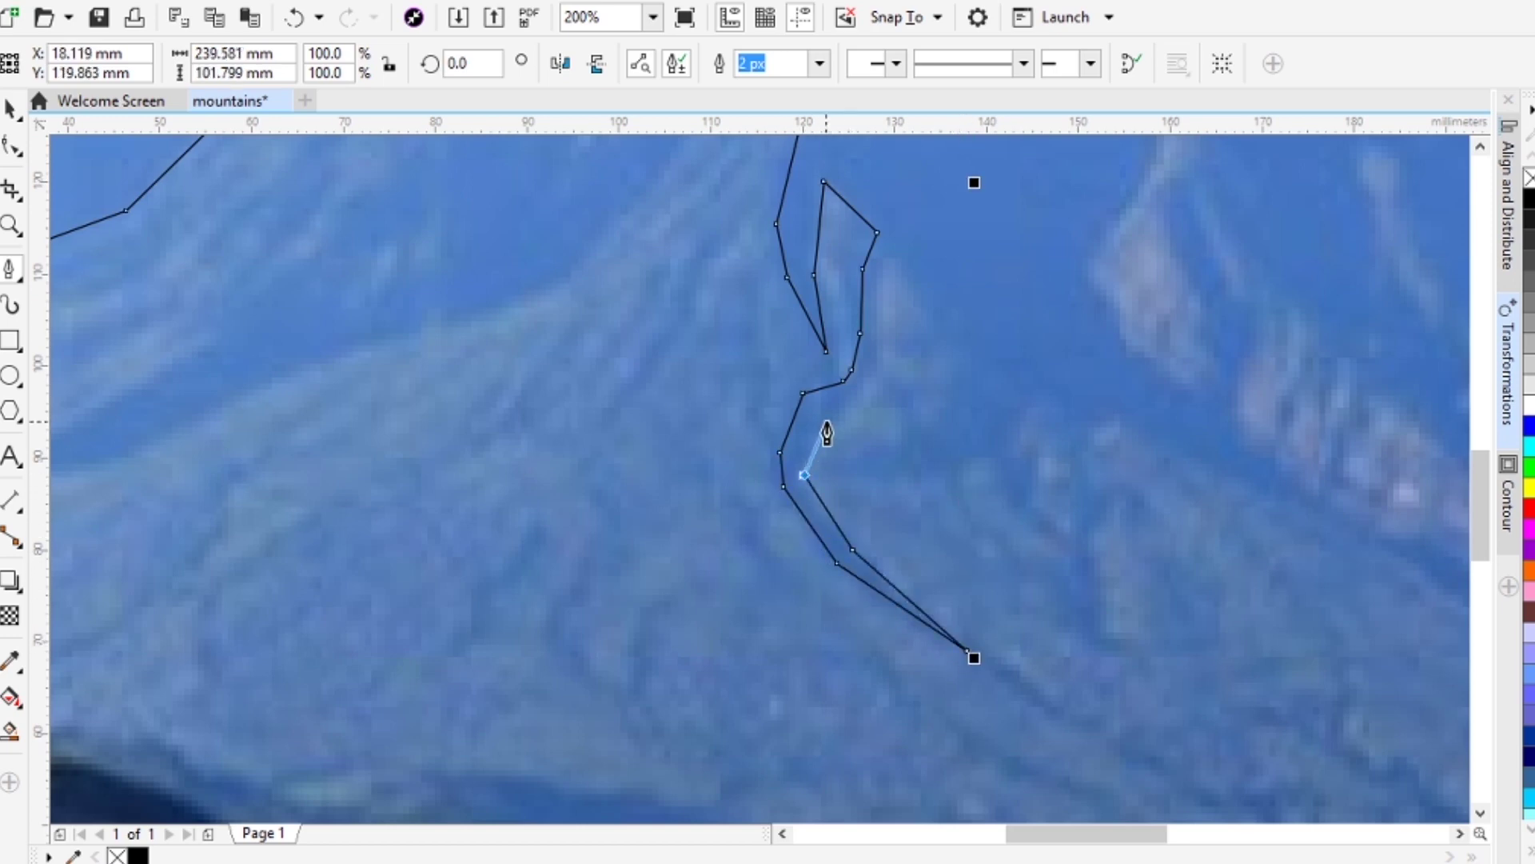
left_click(896, 255)
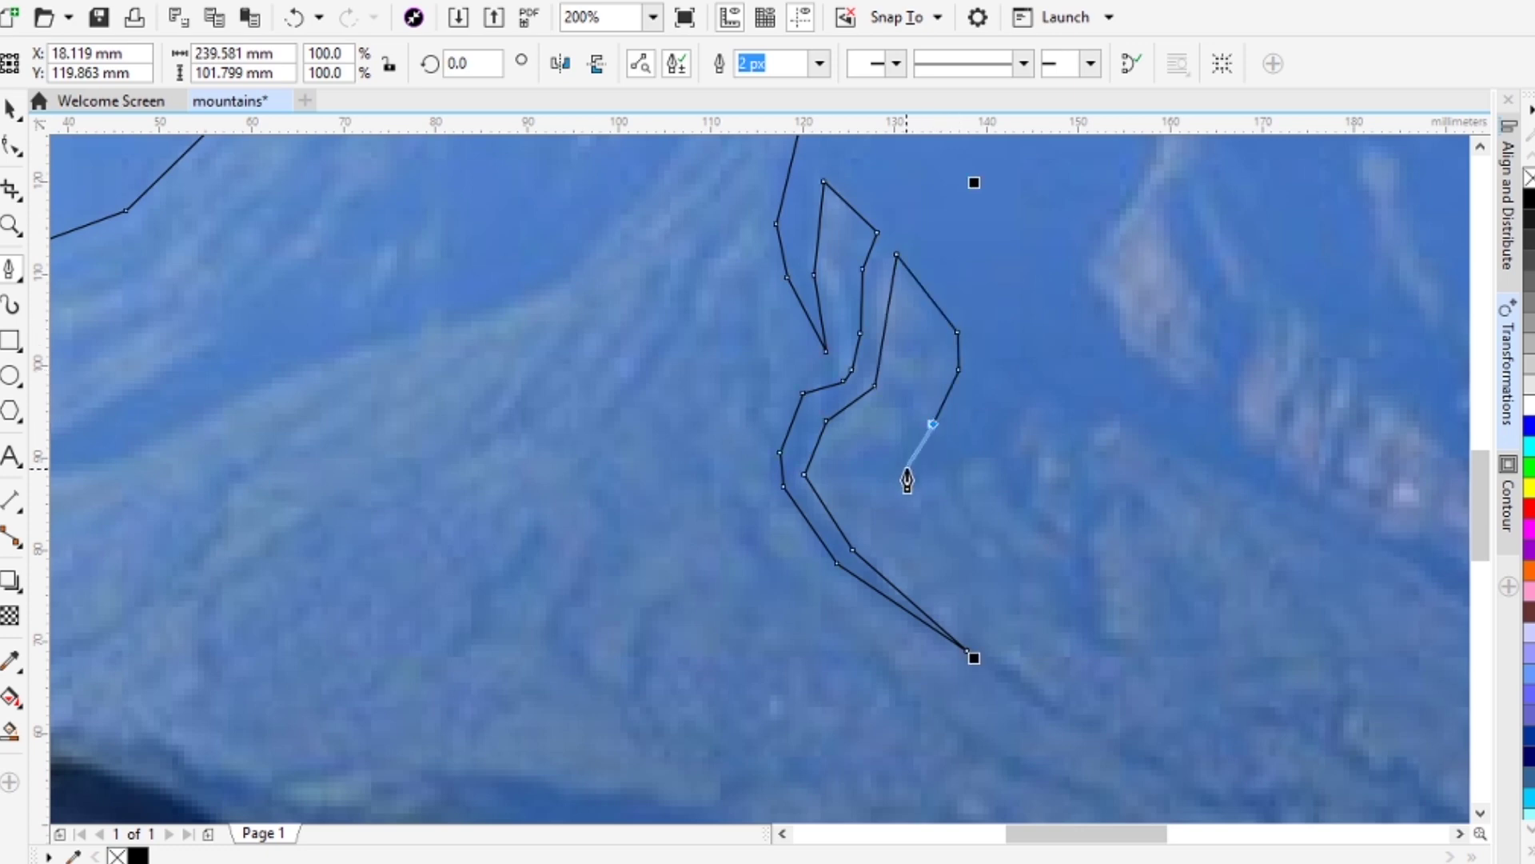
Step: Trace the jagged lower shadow edge to the right of the gully, including a deep pointed notch
left_click(965, 496)
left_click(1013, 450)
left_click(1072, 550)
left_click(1093, 626)
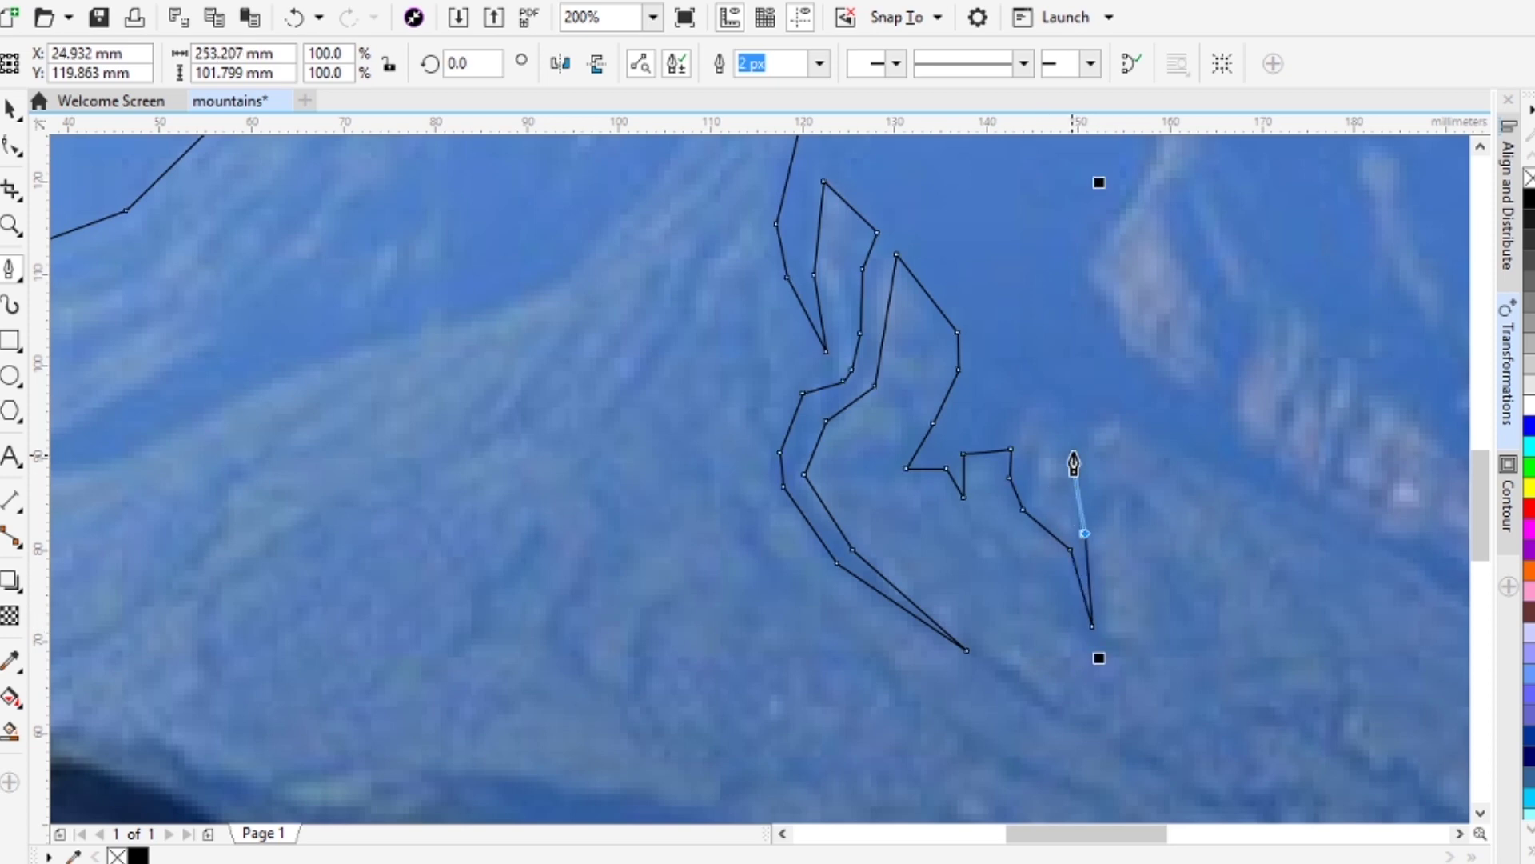
left_click(1116, 417)
Step: Carry the lower shadow edge diagonally down the right-hand valley to a pointed tip
scroll(821, 496, "right", 5)
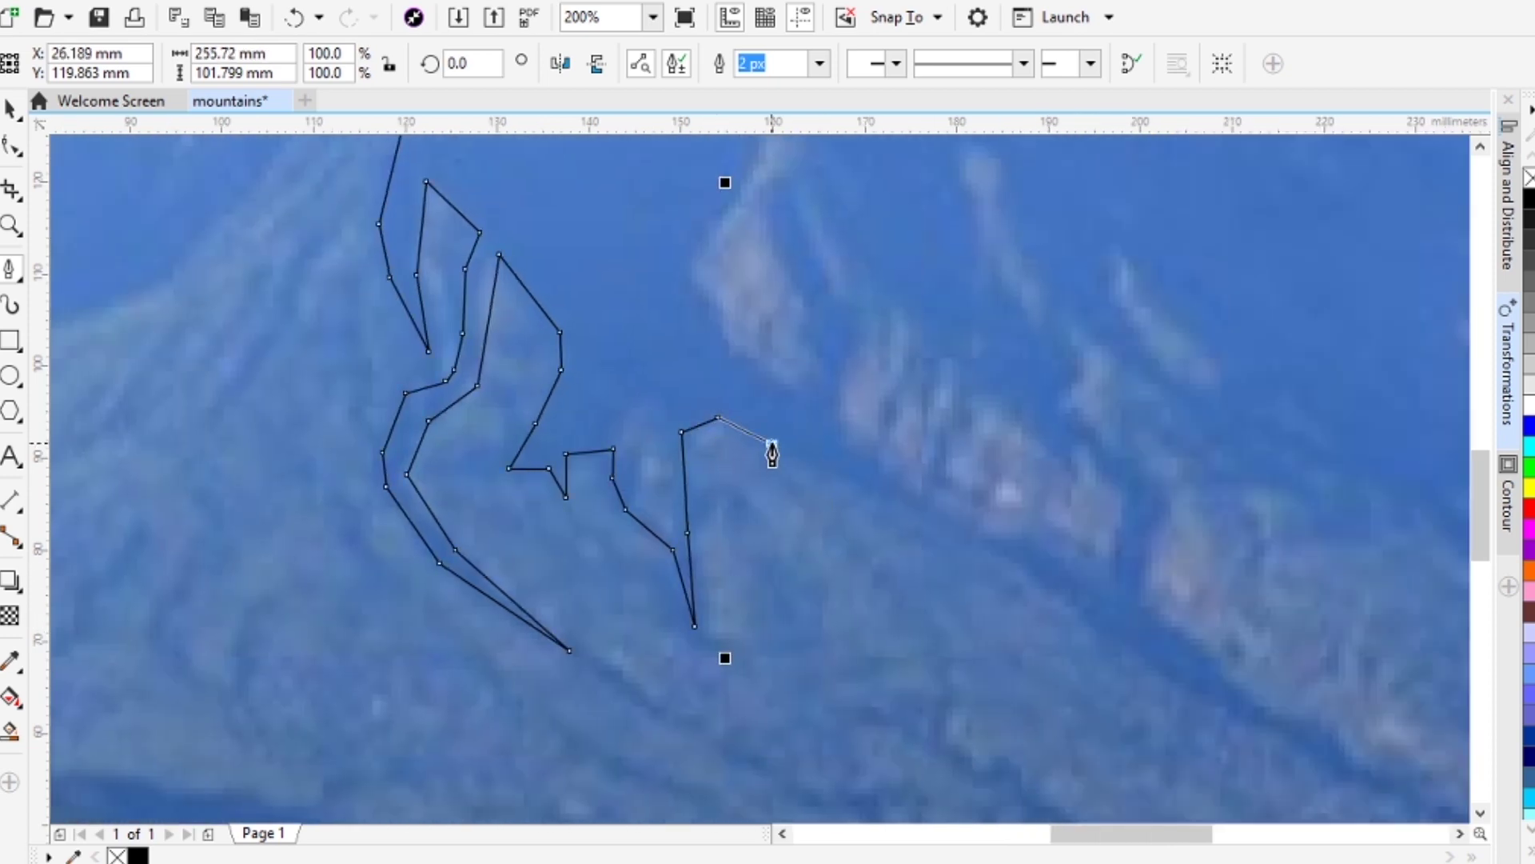
left_click(772, 443)
scroll(772, 448, "down", 2)
scroll(651, 449, "up", 3)
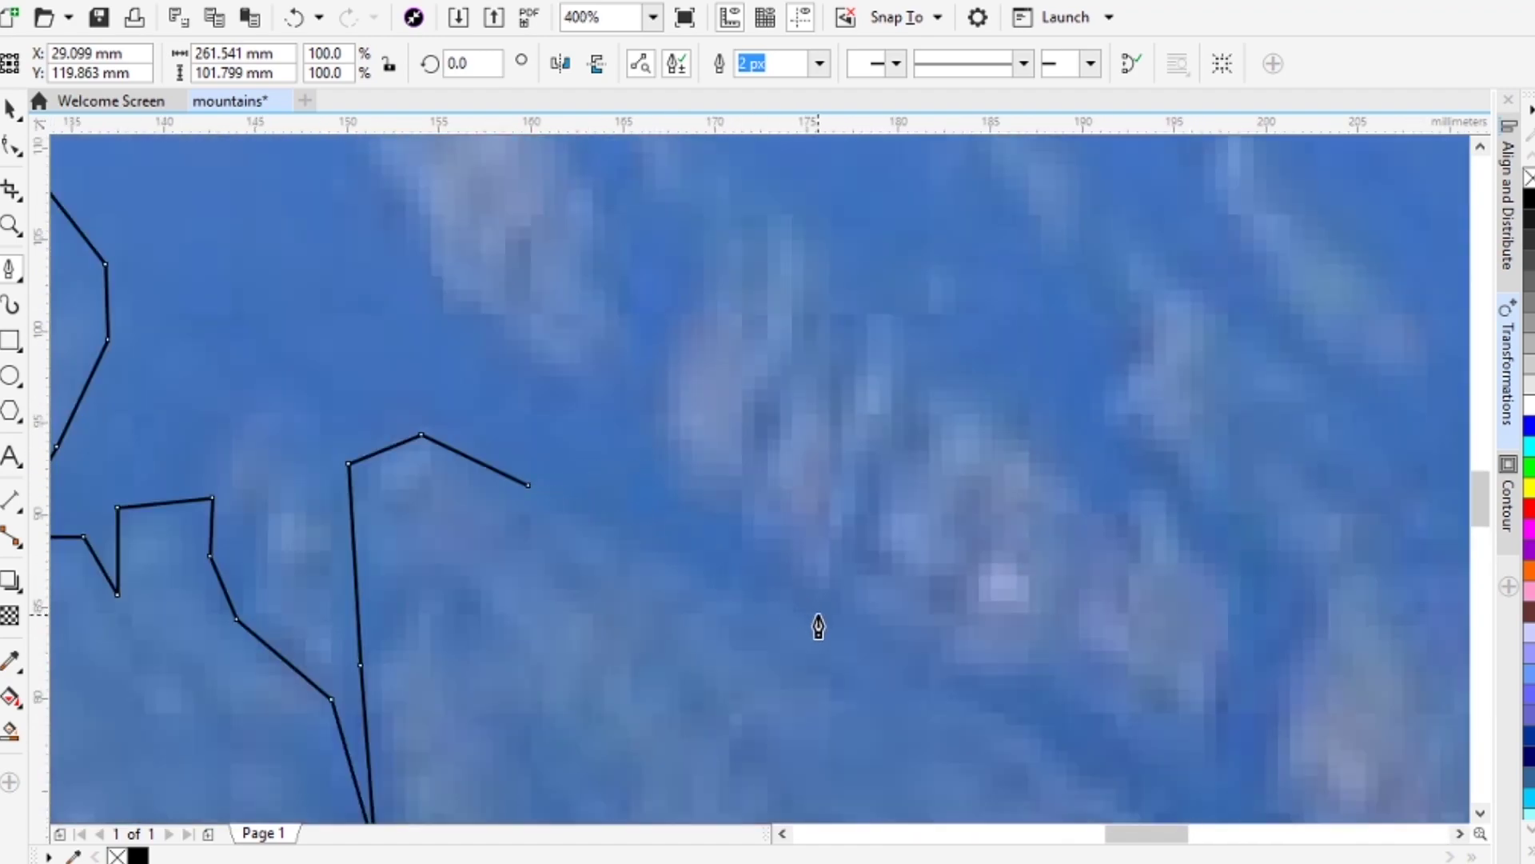
scroll(818, 626, "down", 2)
left_click(1171, 675)
scroll(1171, 675, "up", 1)
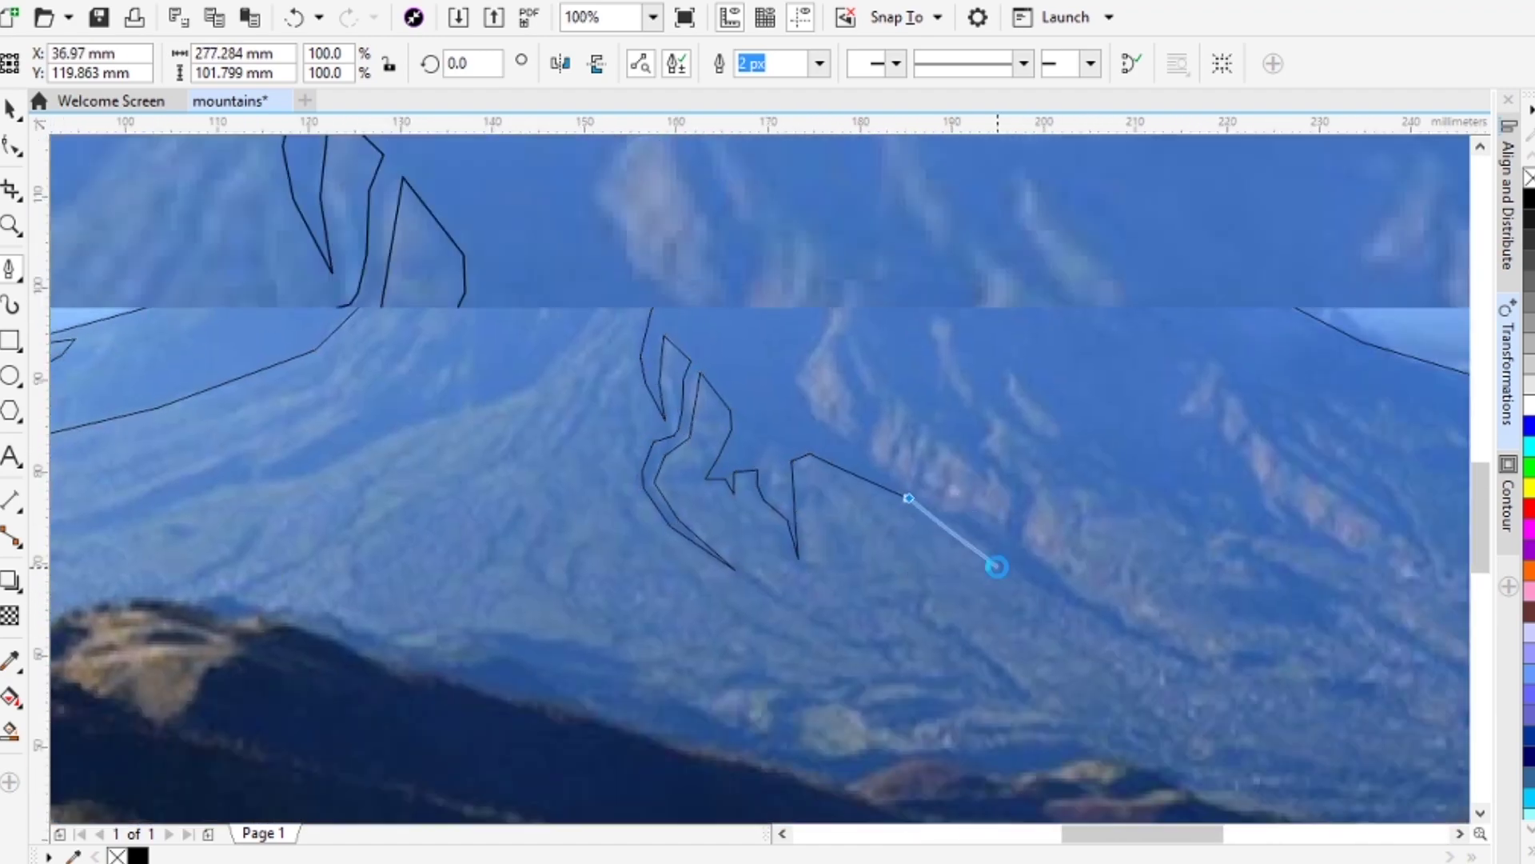
left_click(1101, 613)
left_click(1271, 703)
Step: Trace the thin shadow strip to its tip in the right-hand valley and back up along its upper edge
left_click(1221, 634)
left_click(1152, 616)
left_click(1041, 523)
scroll(1056, 520, "up", 3)
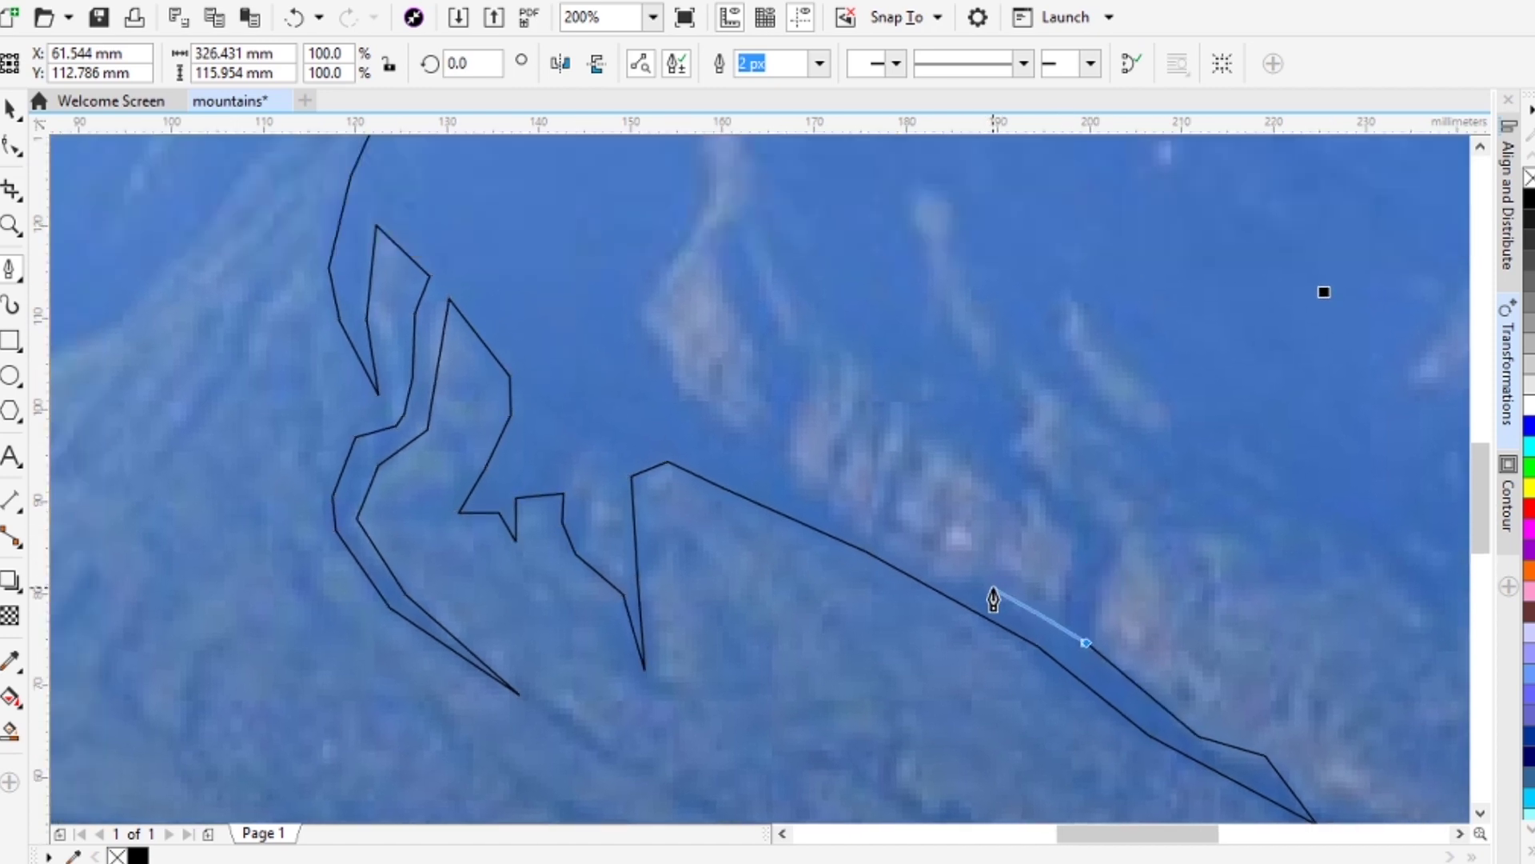
left_click(994, 593)
left_click(871, 520)
left_click(790, 460)
Step: Trace a narrow shadow spike and the diamond-shaped light rock patch beside the central rib
left_click(809, 357)
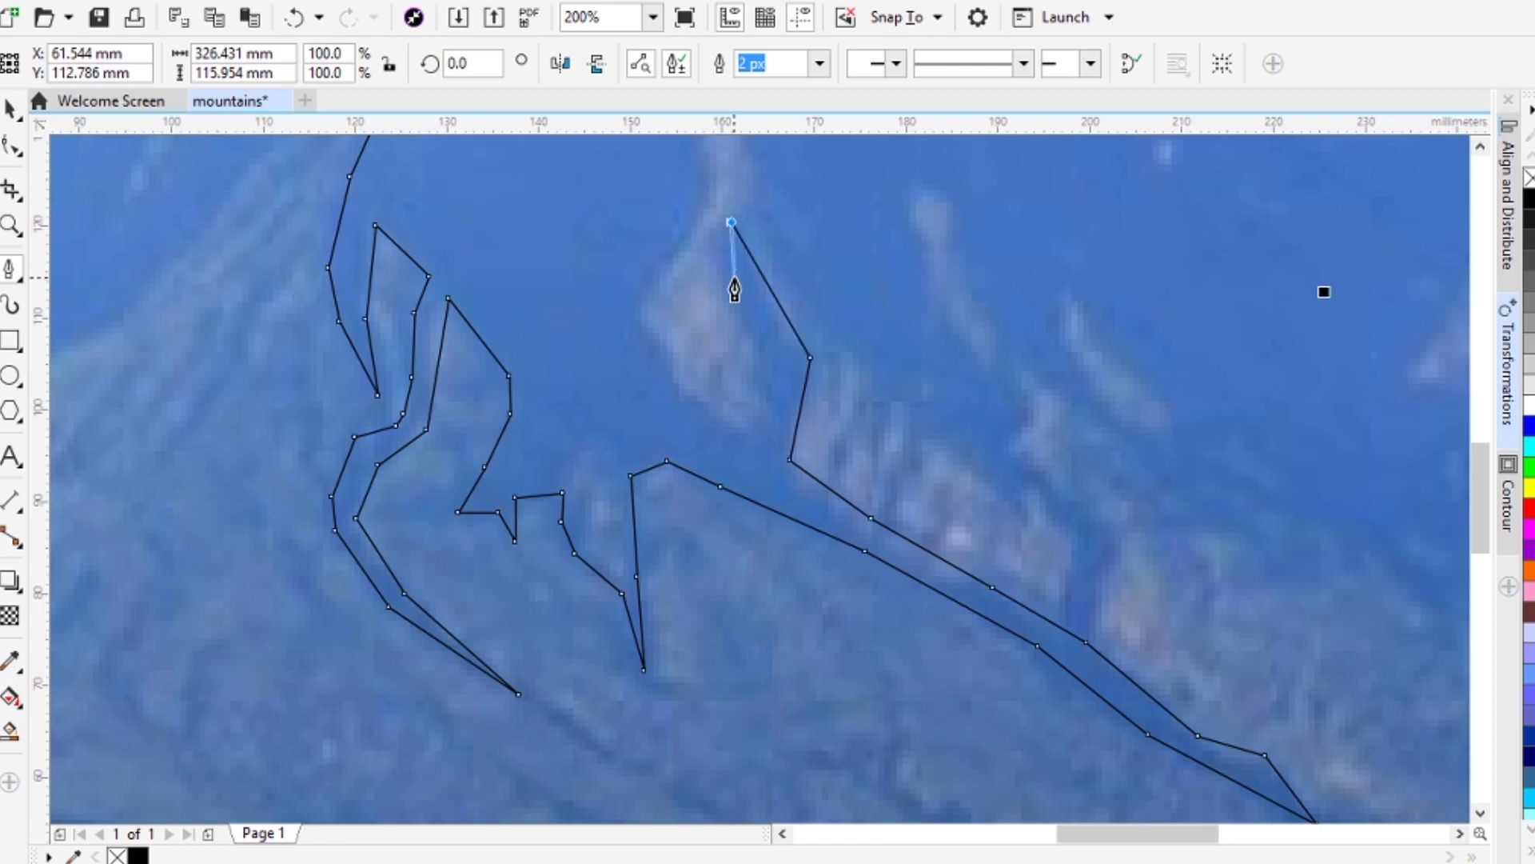
left_click(765, 445)
scroll(765, 445, "up", 3)
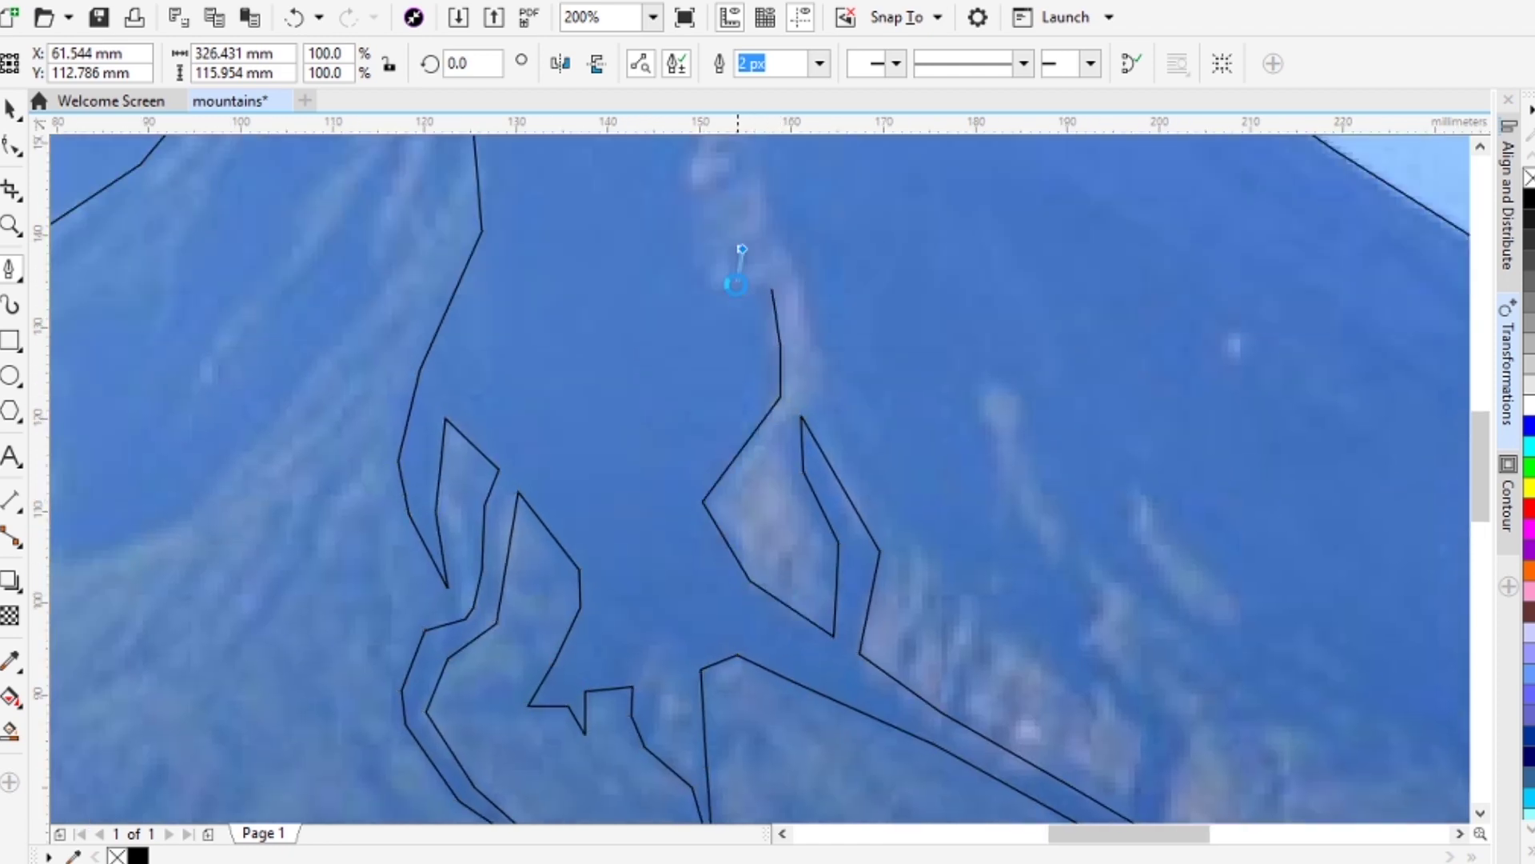
left_click_drag(736, 282, 809, 499)
Step: Carry the outline up the central rib to the summit and around the jagged light patch below it
left_click(766, 347)
left_click(704, 200)
scroll(704, 200, "up", 3)
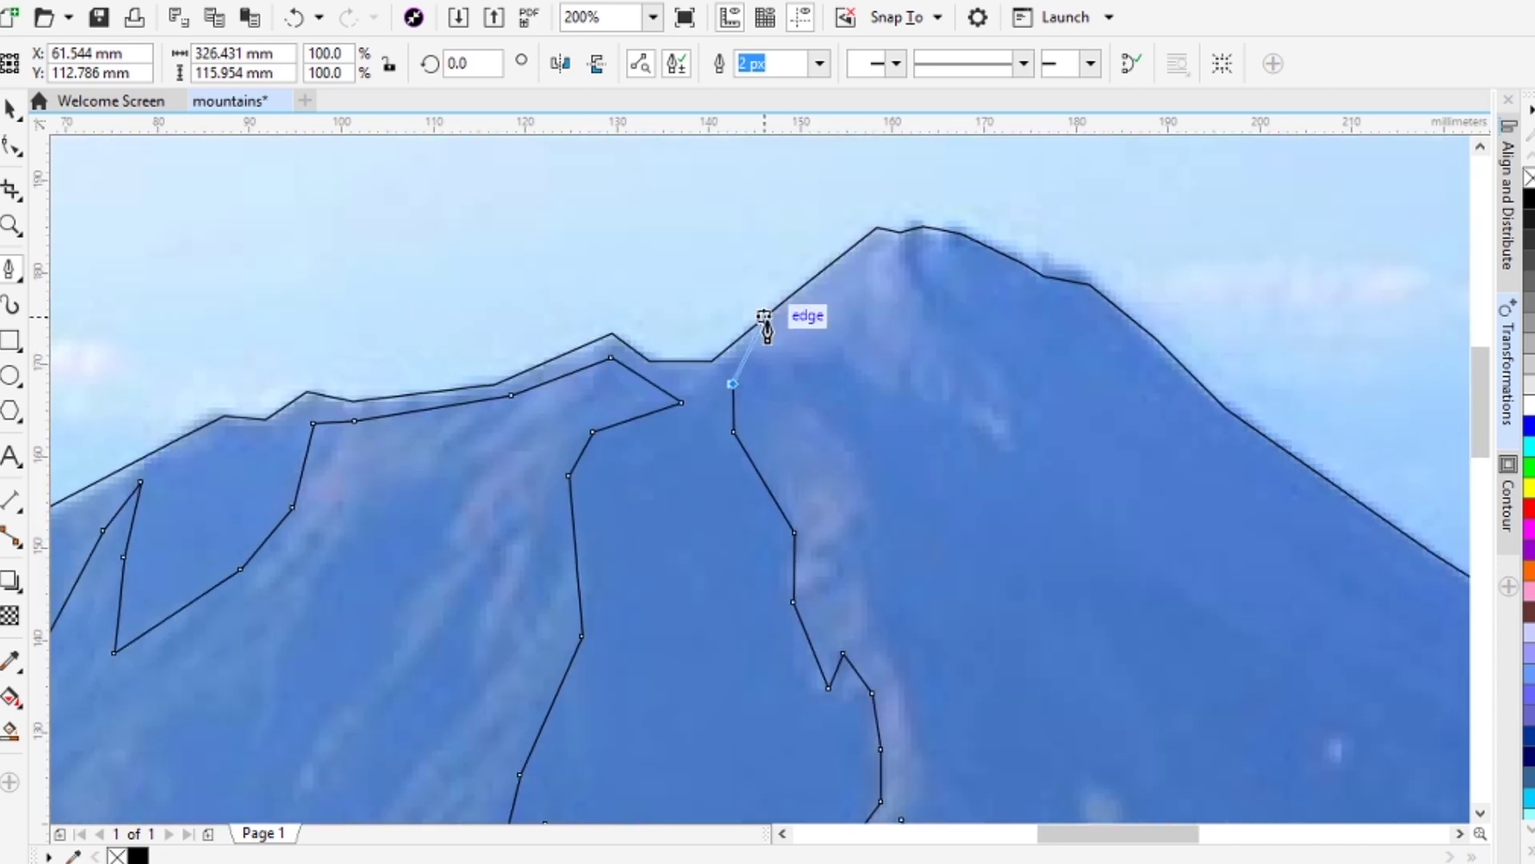
left_click(904, 244)
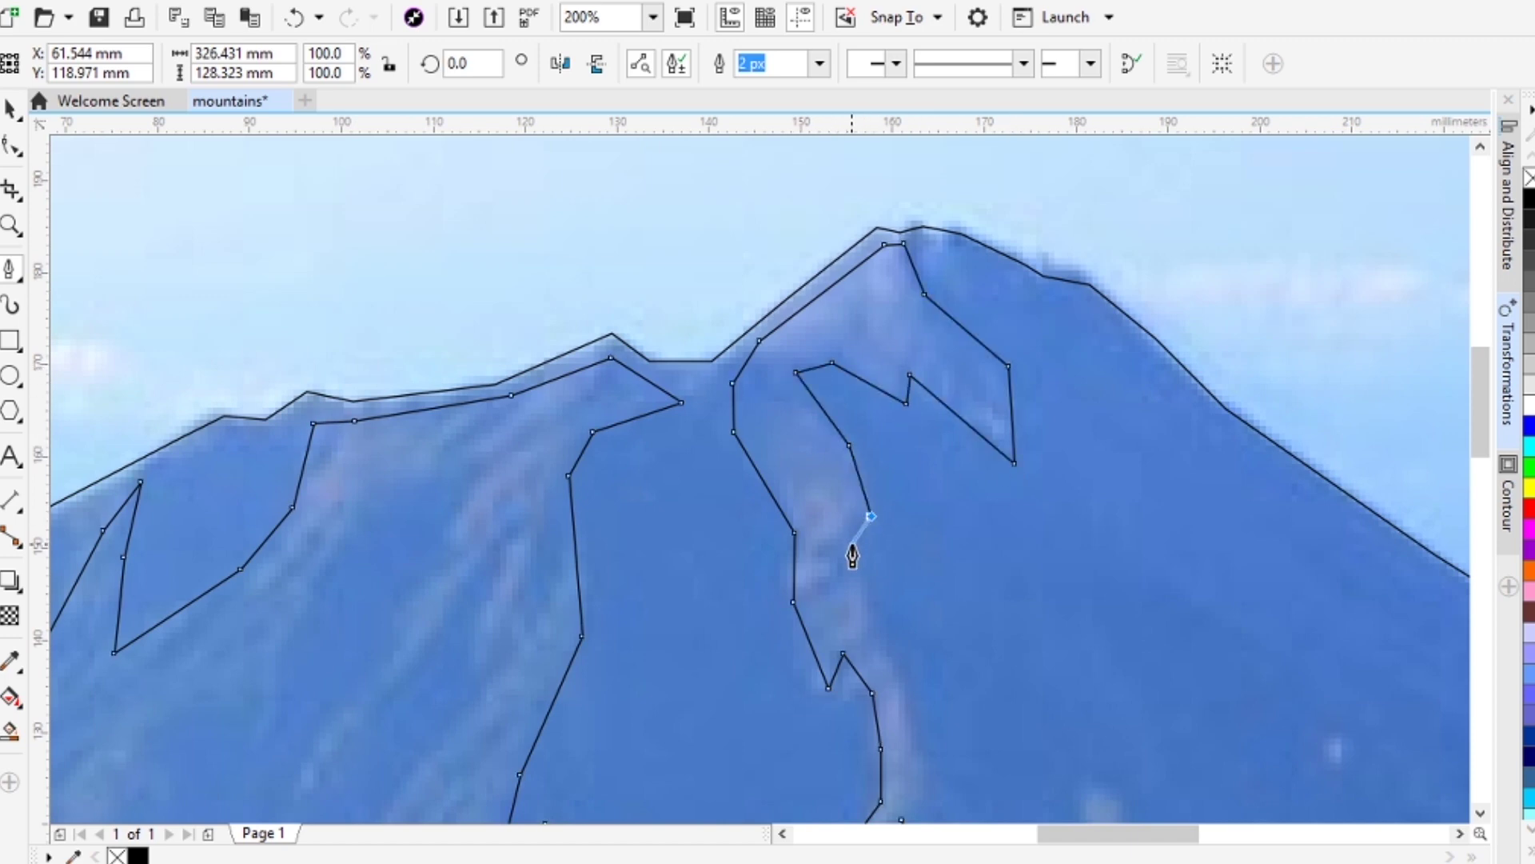
Step: Trace the right-hand edge of the central light rib downslope to a sharp lower tip
left_click_drag(912, 618, 689, 243)
left_click(683, 320)
left_click(698, 404)
left_click(763, 523)
left_click(968, 718)
Step: Outline two narrow pointed light fingers on the slope right of the central rib
left_click(972, 634)
left_click(920, 571)
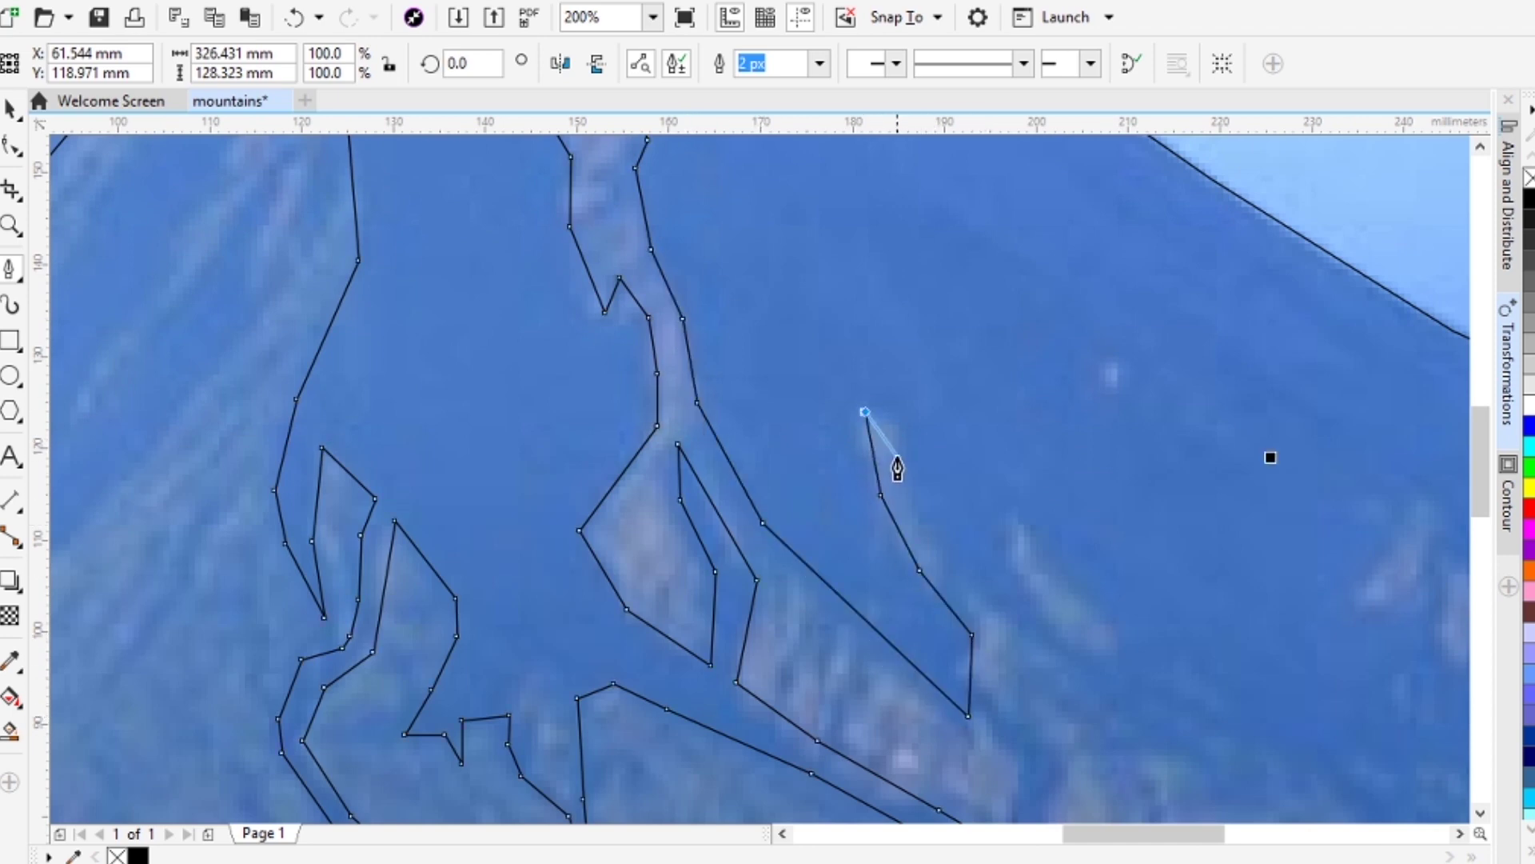
left_click(1067, 662)
left_click(1022, 582)
left_click(1018, 516)
left_click(1121, 647)
left_click_drag(1124, 612, 750, 300)
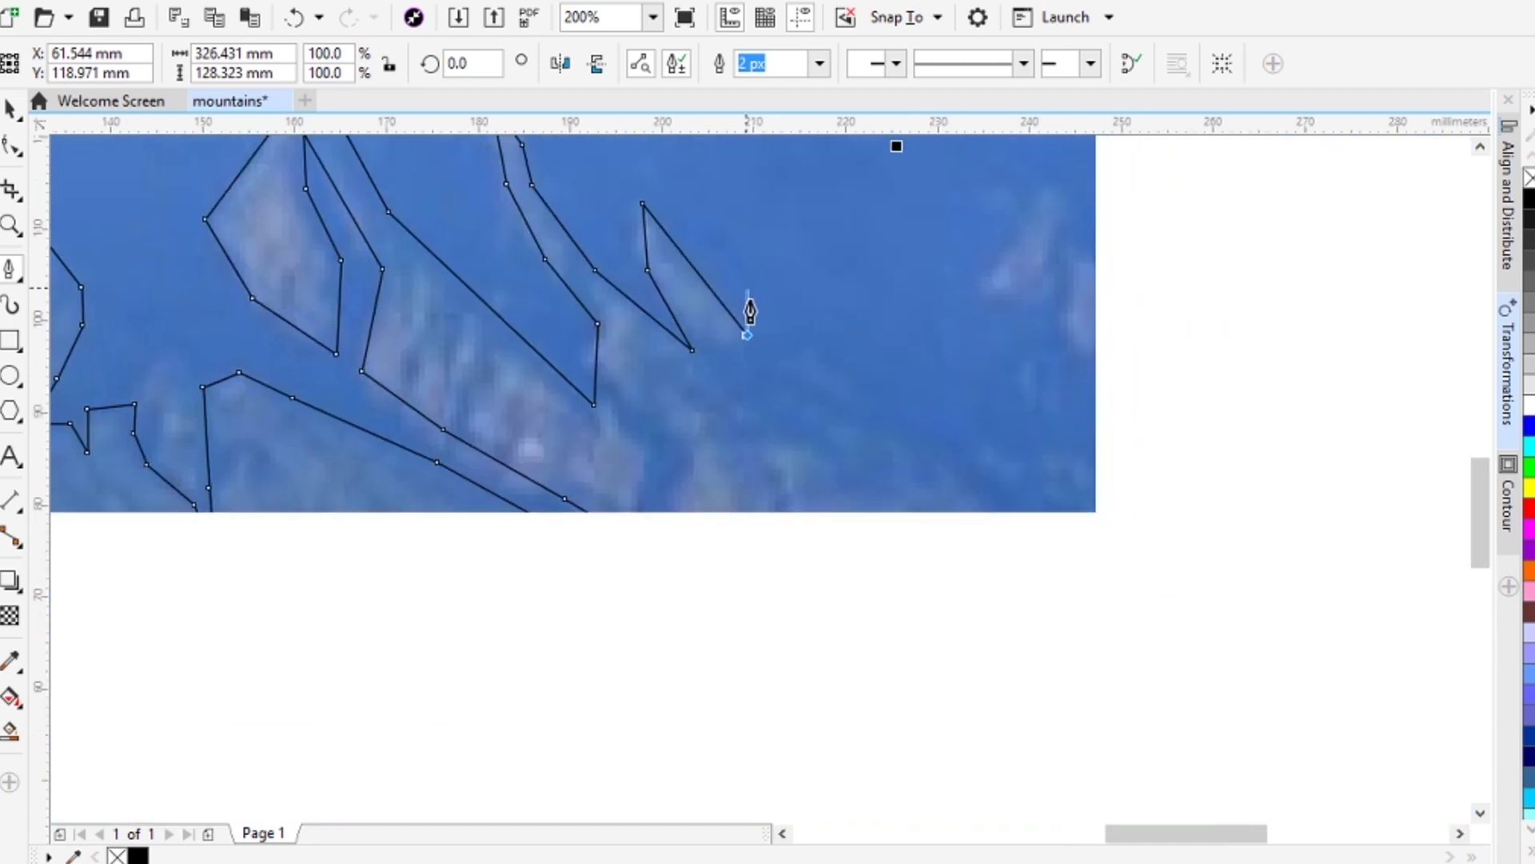
Step: Continue the lower shadow edge diagonally down the right slope, ending in a thin pointed spike
left_click(873, 451)
left_click(942, 470)
left_click(1011, 531)
left_click(1042, 618)
left_click(1021, 509)
Step: Trace the next broad shadow spike and its upper edge up to the base of the light rib
left_click(970, 453)
left_click(1043, 462)
left_click(1112, 483)
left_click(1200, 543)
left_click(1143, 469)
left_click(1124, 403)
left_click_drag(1025, 375, 875, 508)
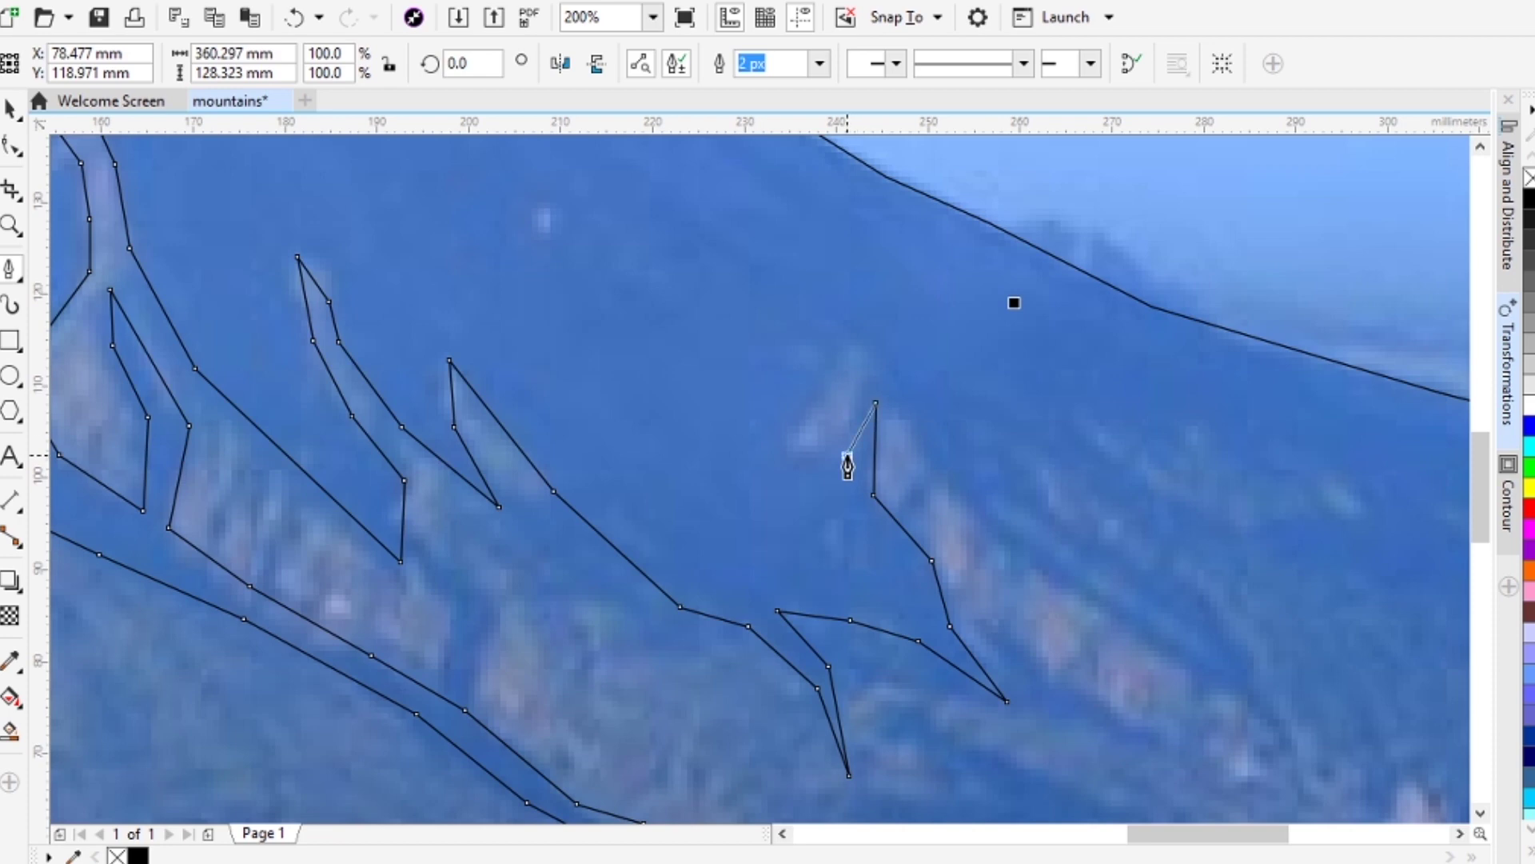
Step: Trace the peaked light rib on the right slope down to its tip and back up the adjoining shadow edge
left_click(847, 328)
left_click(987, 532)
left_click(1202, 674)
left_click_drag(1270, 692, 768, 546)
left_click(772, 549)
left_click(712, 458)
left_click(530, 302)
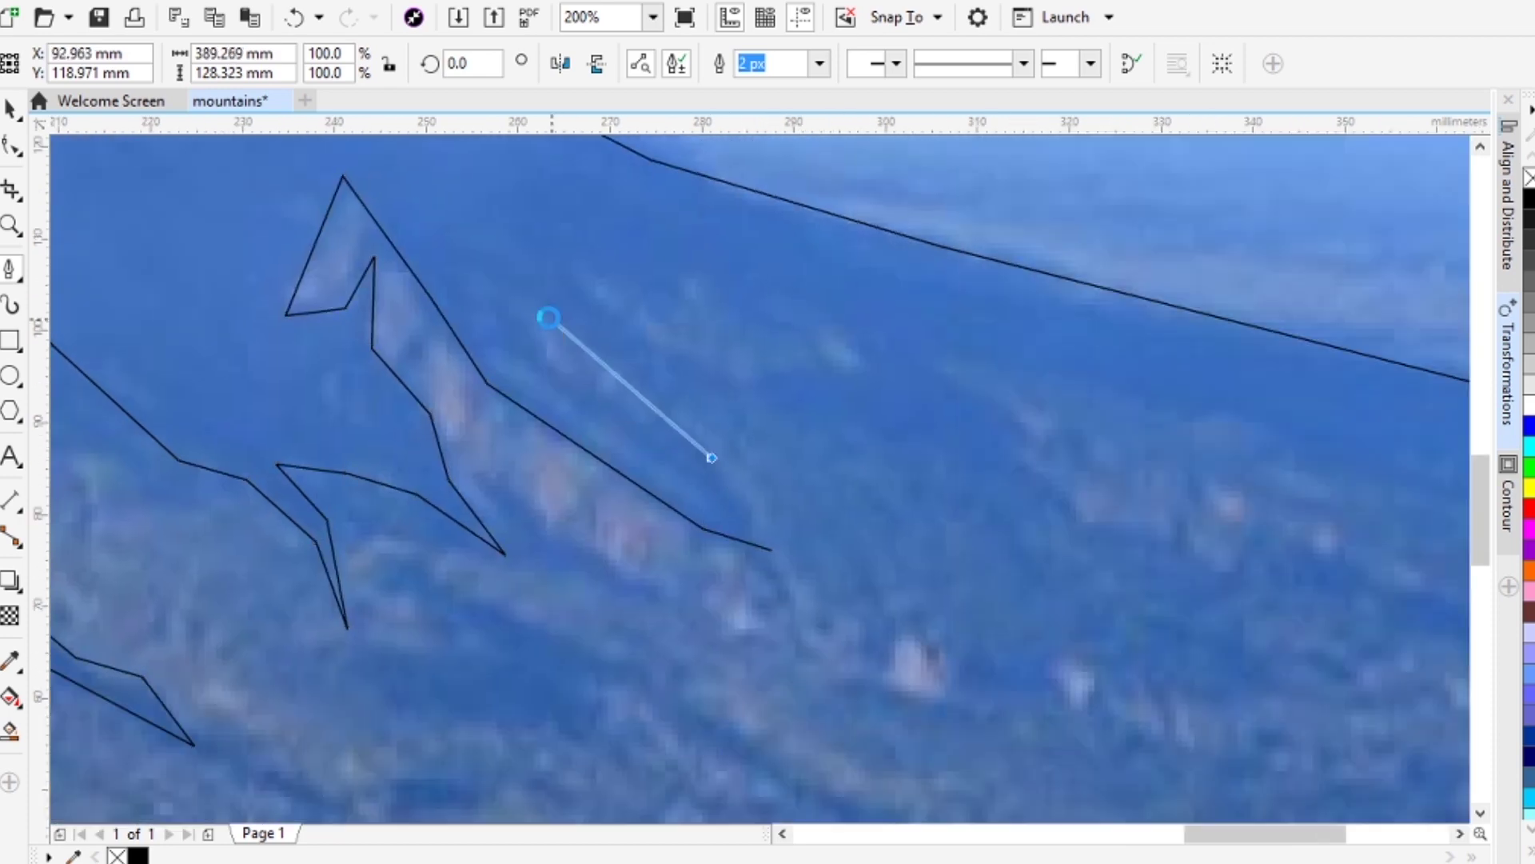
Step: Extend the lower shadow edge along the far right slope to beyond the photo's edge
left_click(580, 283)
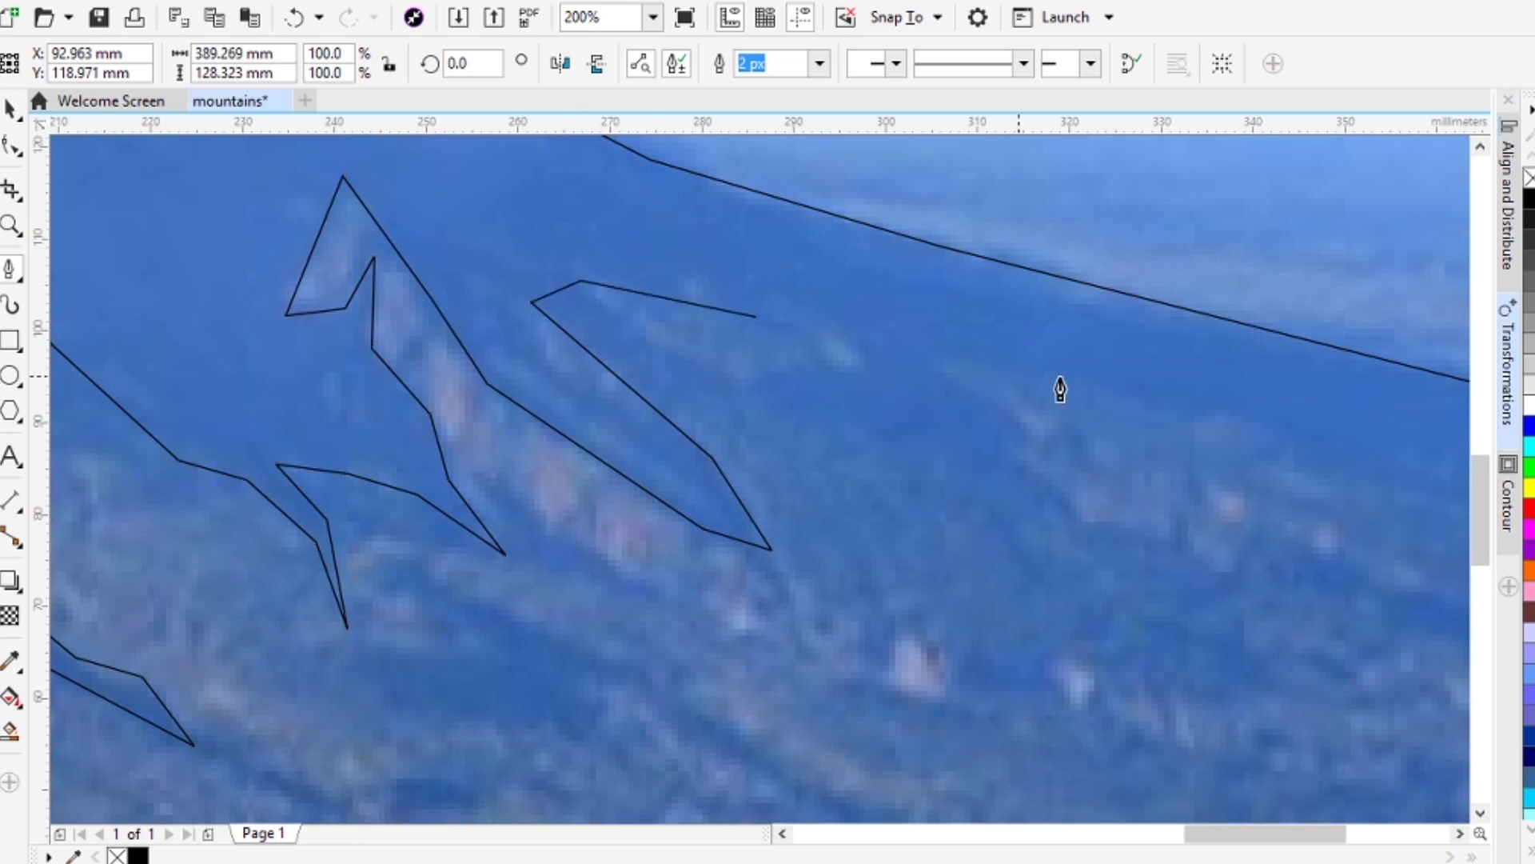
left_click(1274, 436)
scroll(949, 430, "down", 2)
scroll(947, 427, "down", 1)
left_click_drag(946, 424, 1009, 443)
Step: Carry the outline around the outside of the lower right slope and back across the foreground below the mountain
left_click(1096, 445)
left_click(1194, 526)
left_click(1094, 698)
left_click(581, 718)
left_click(359, 701)
left_click_drag(237, 637, 632, 599)
left_click(446, 640)
Step: Bring the outline up around the lower left outside the photo and close it at its starting node
left_click(320, 573)
left_click(262, 430)
scroll(302, 381, "up", 2)
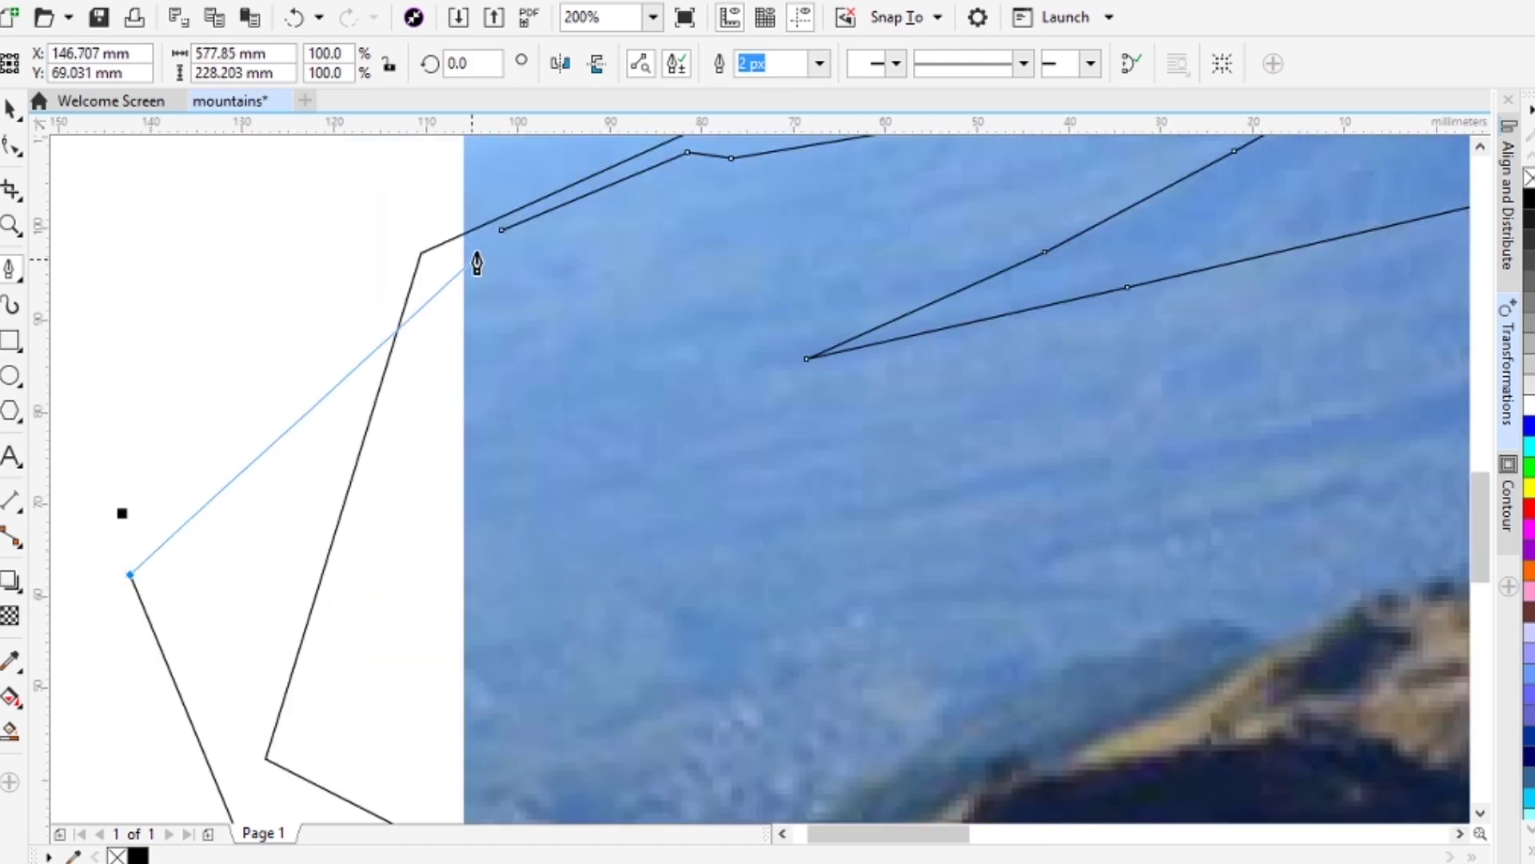
left_click(392, 276)
left_click(501, 231)
Step: Try filling the mountain silhouette black and the large front shape white, and undo both fills
scroll(723, 470, "down", 2)
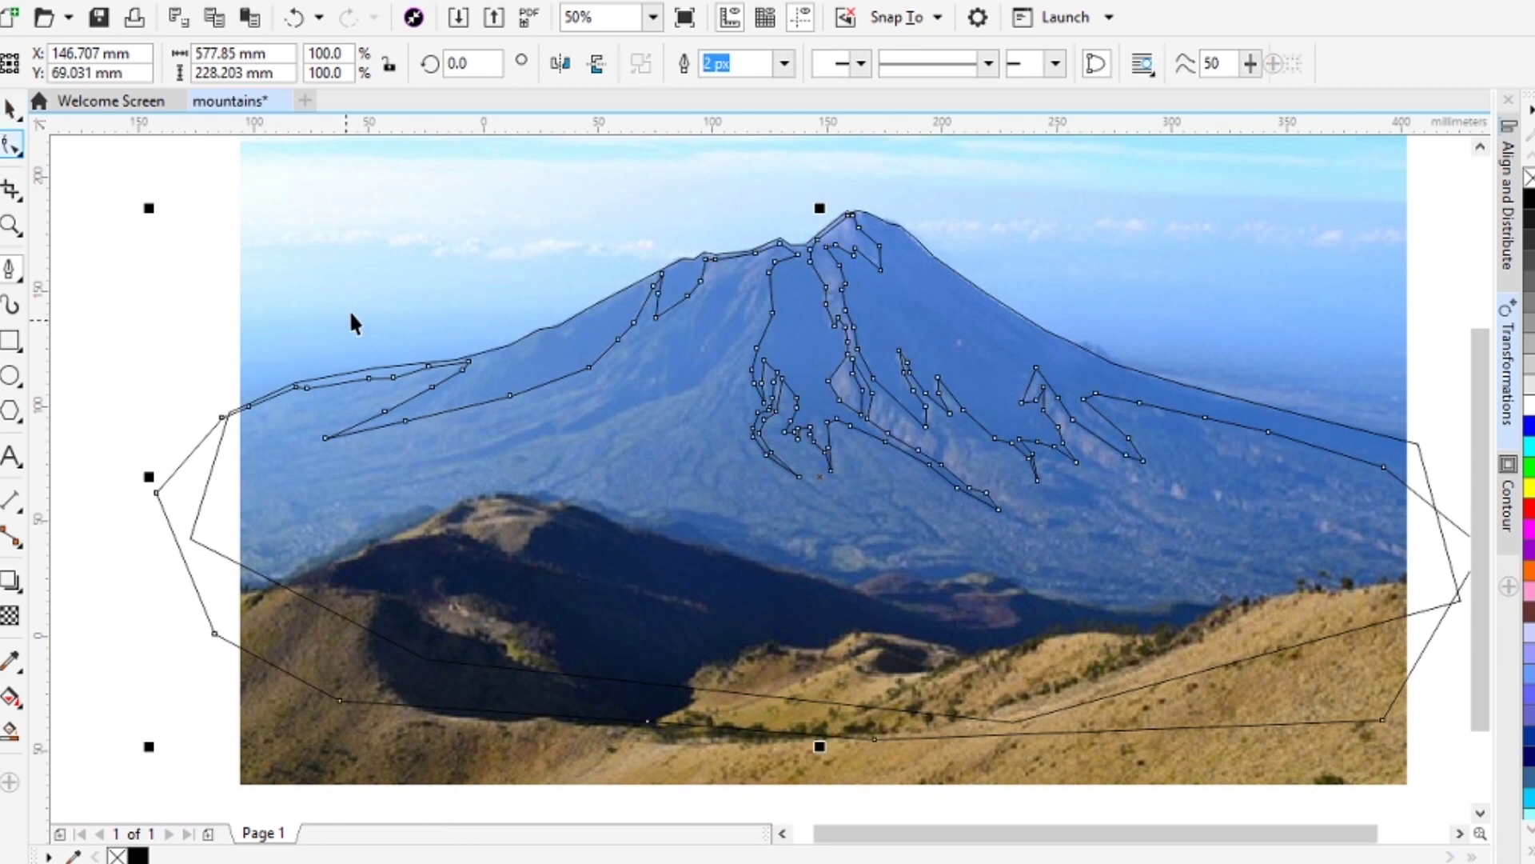
key("F10")
left_click(946, 552)
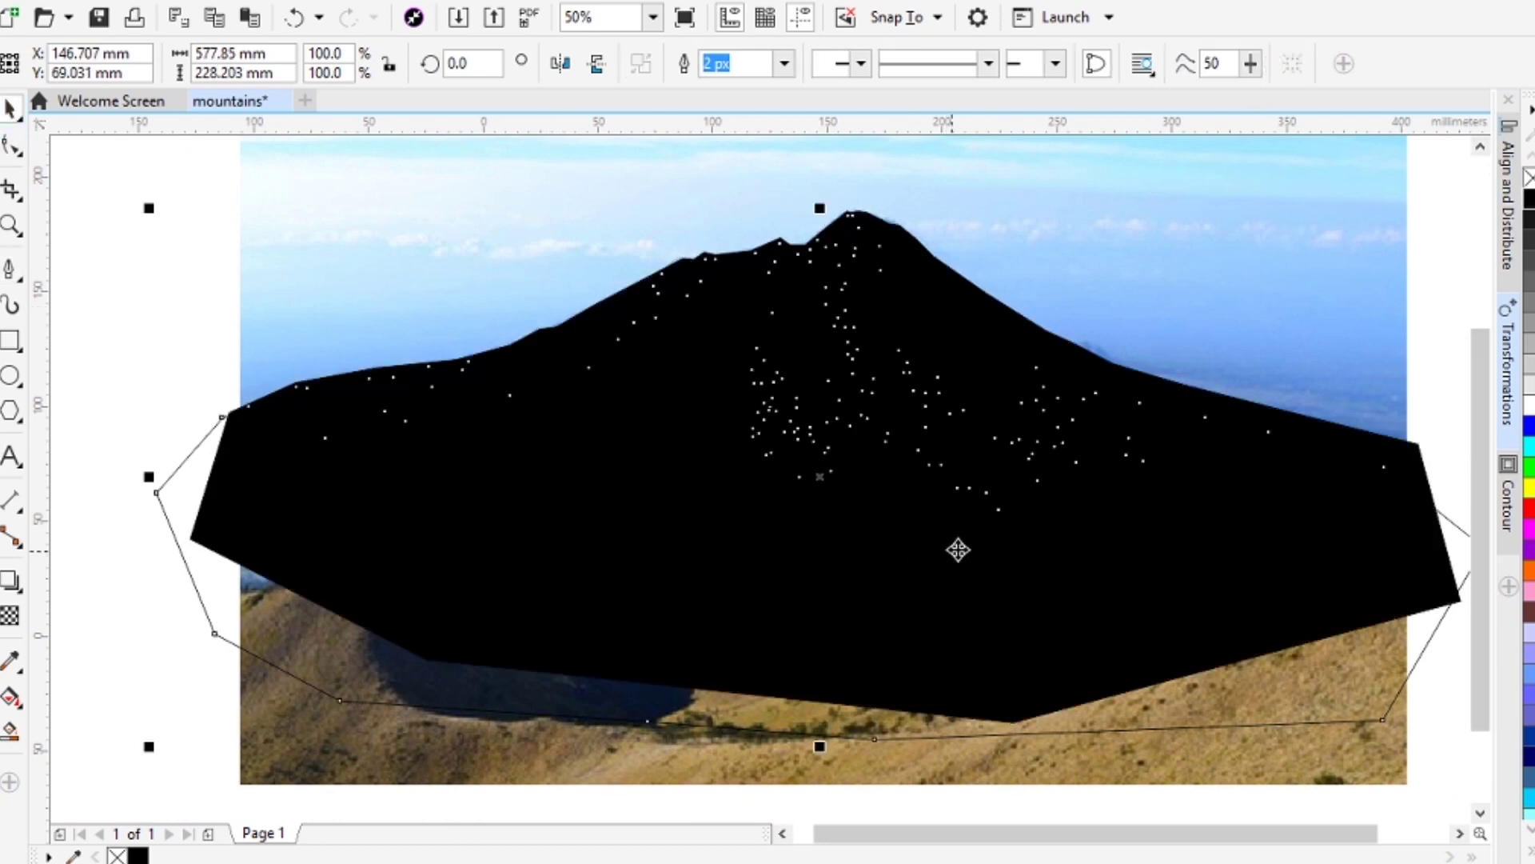
left_click(1529, 407)
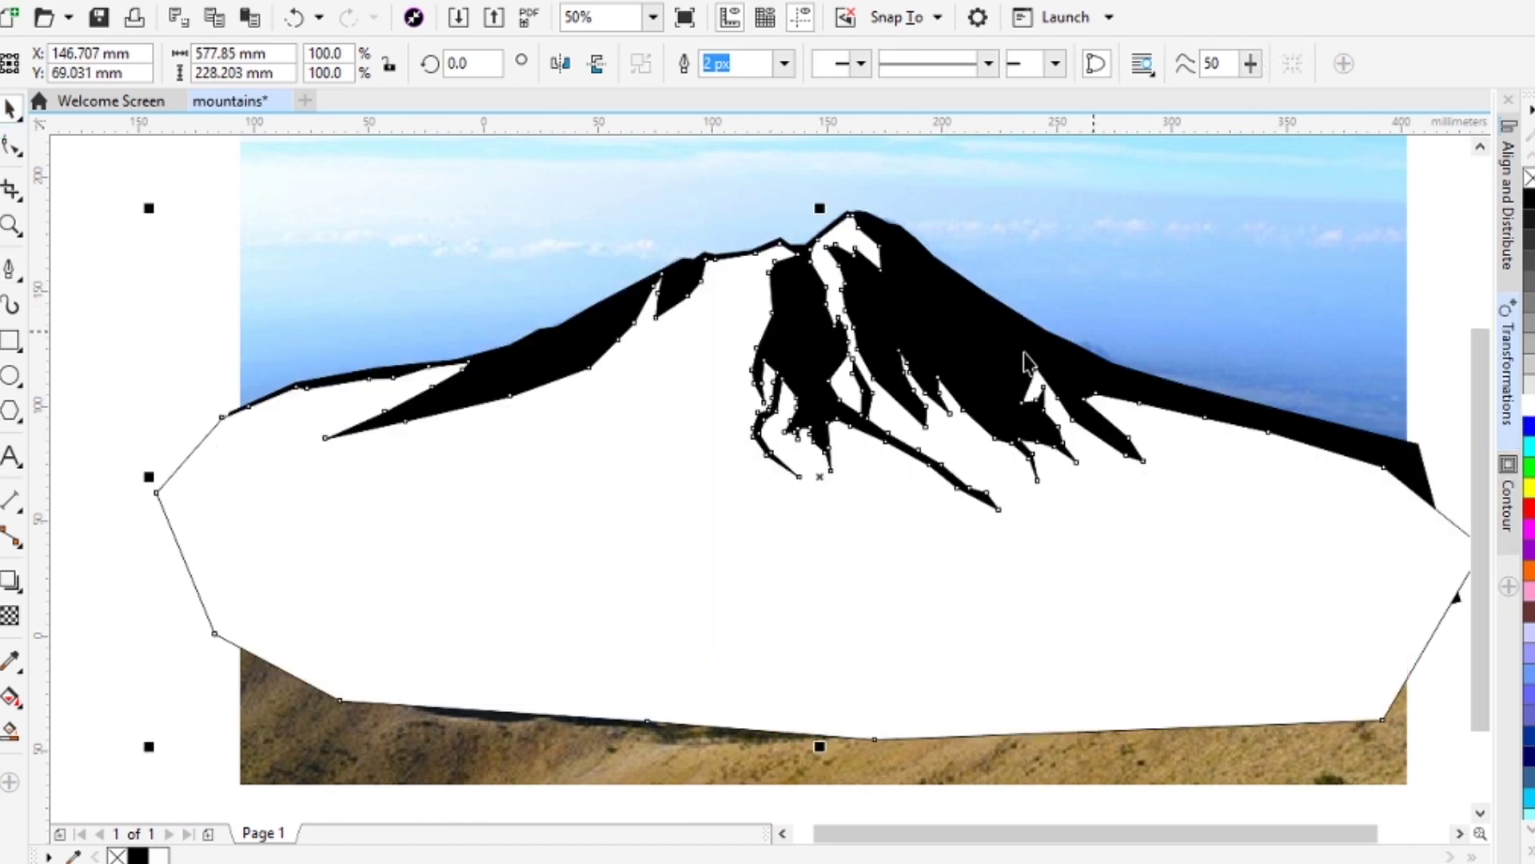
left_click(1190, 305)
key("ctrl+z")
key("ctrl+z")
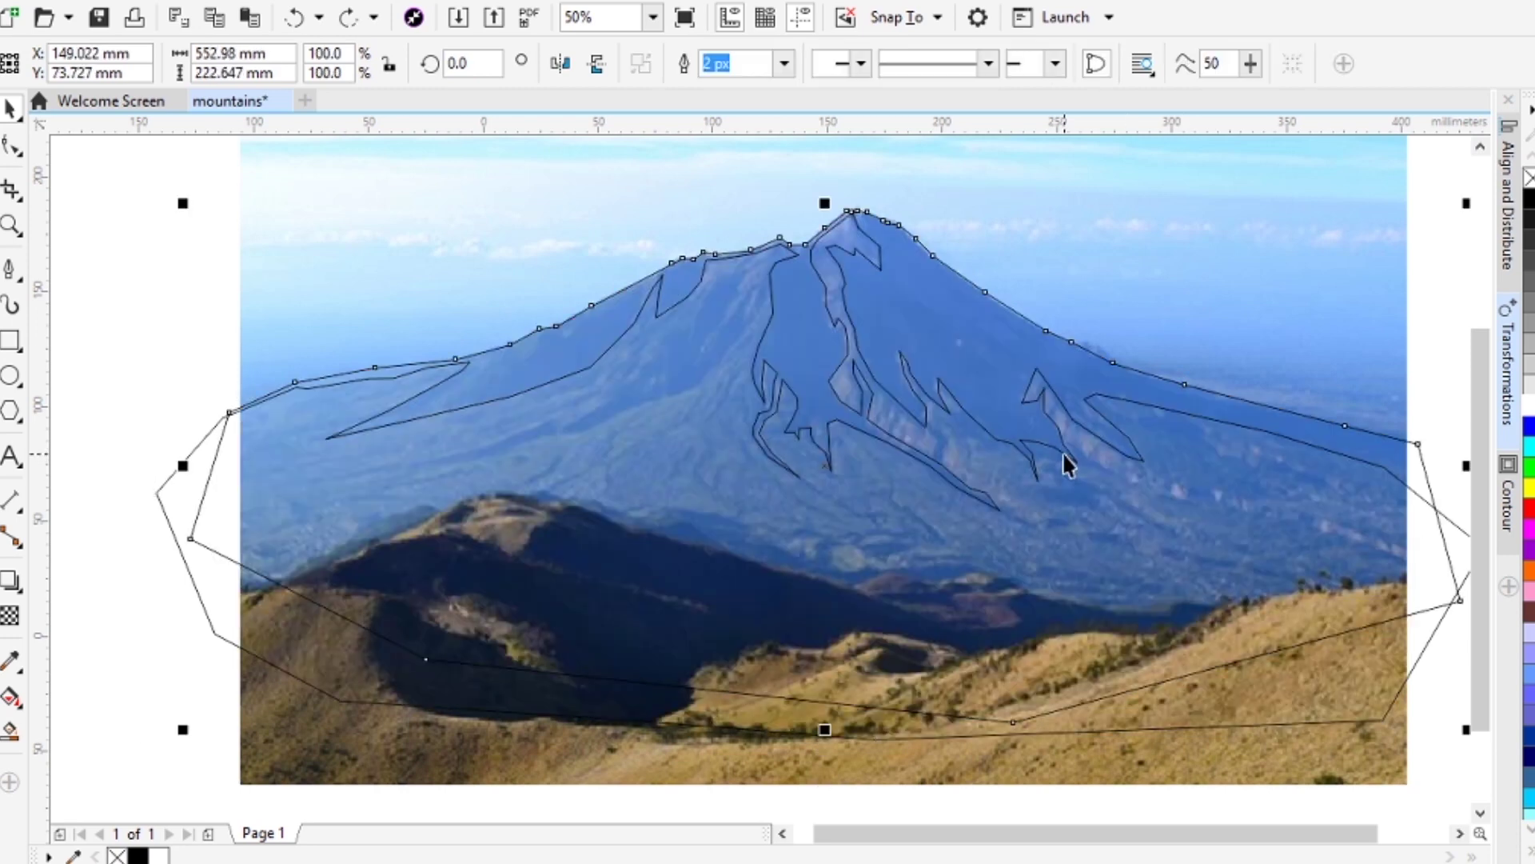
Step: Start a new Pen path along the upper edge of the shadow streak on the lower left slope
scroll(484, 352, "up", 2)
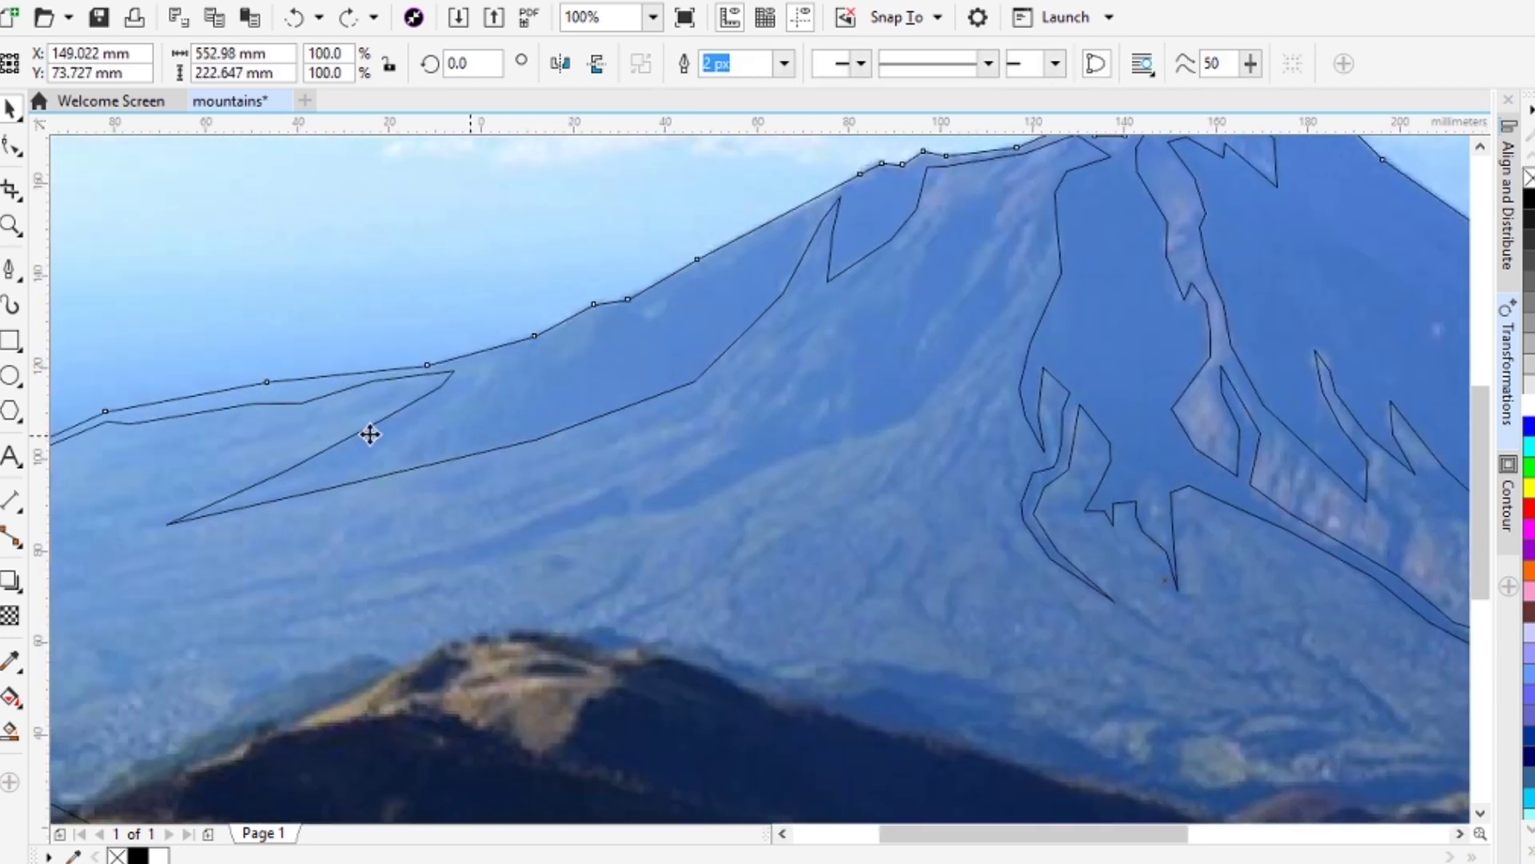
left_click(10, 271)
scroll(369, 544, "up", 2)
left_click(232, 611)
left_click(536, 560)
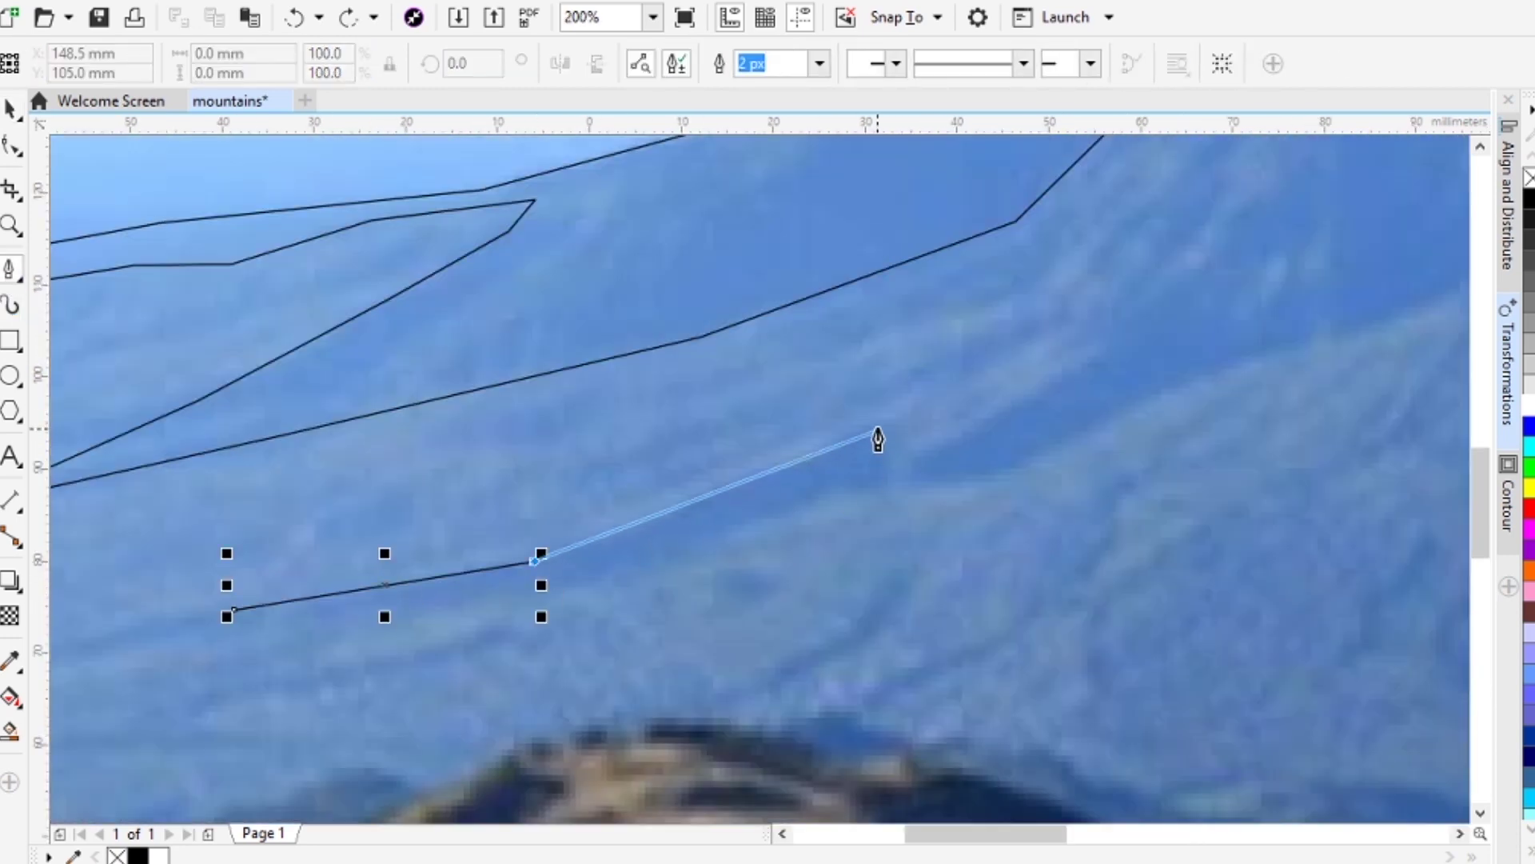
left_click(878, 438)
Step: Extend the streak's upper edge up the left slope and trace a small pointed dip at its top
left_click(405, 723)
left_click(596, 612)
left_click(703, 514)
left_click(829, 352)
left_click_drag(897, 316, 709, 472)
left_click(734, 442)
left_click(746, 491)
double_click(728, 545)
key("ctrl+z")
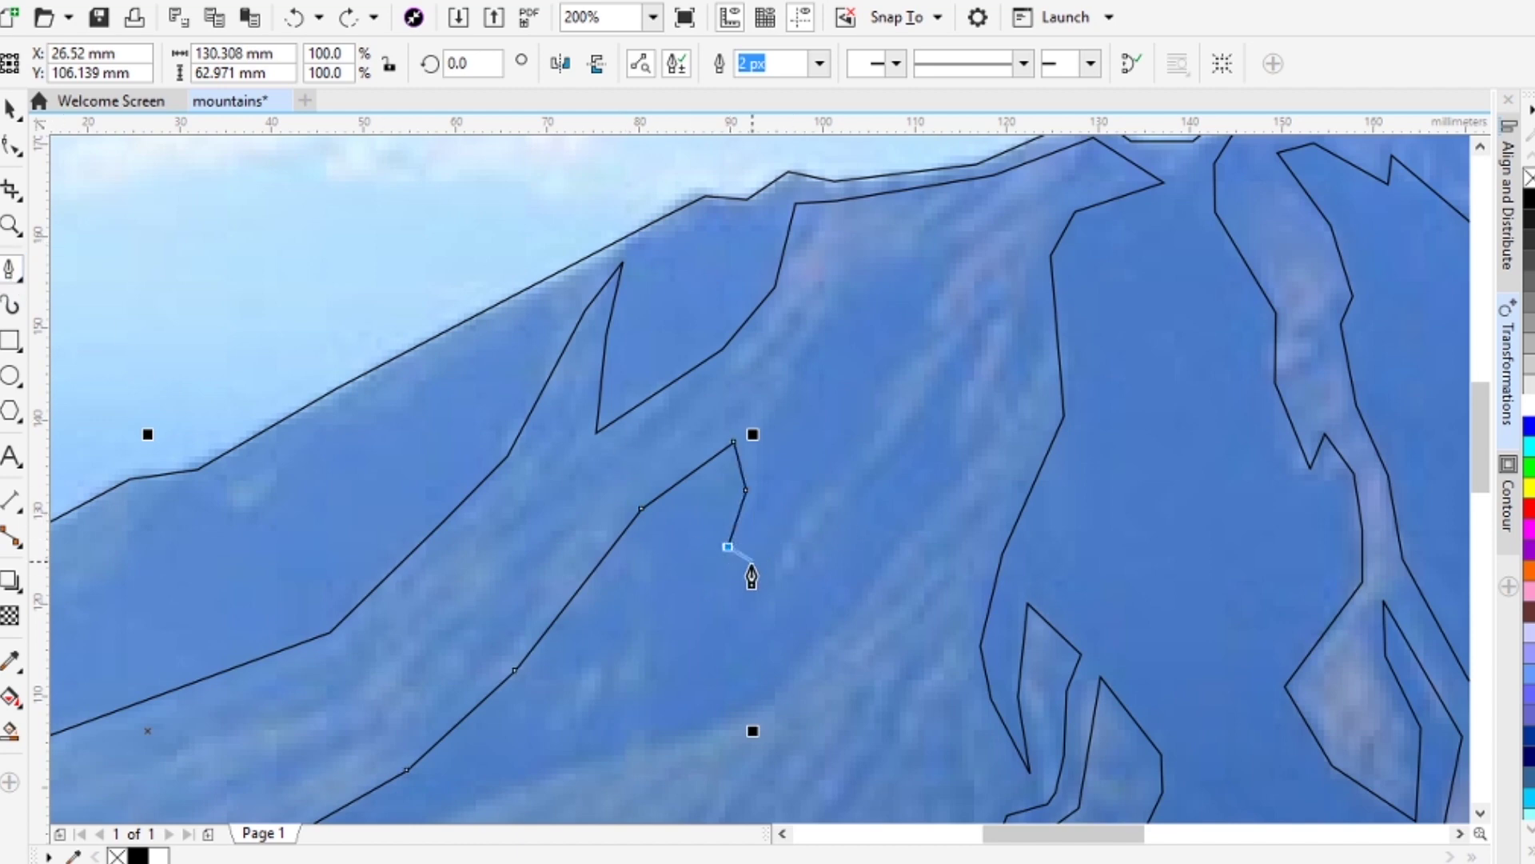
Step: Trace the streak up to a point near the left summit and back down a jagged edge to a narrow notch
left_click(767, 483)
left_click(785, 389)
left_click(839, 288)
left_click(1003, 223)
left_click(928, 320)
left_click(882, 422)
left_click(805, 515)
left_click(762, 610)
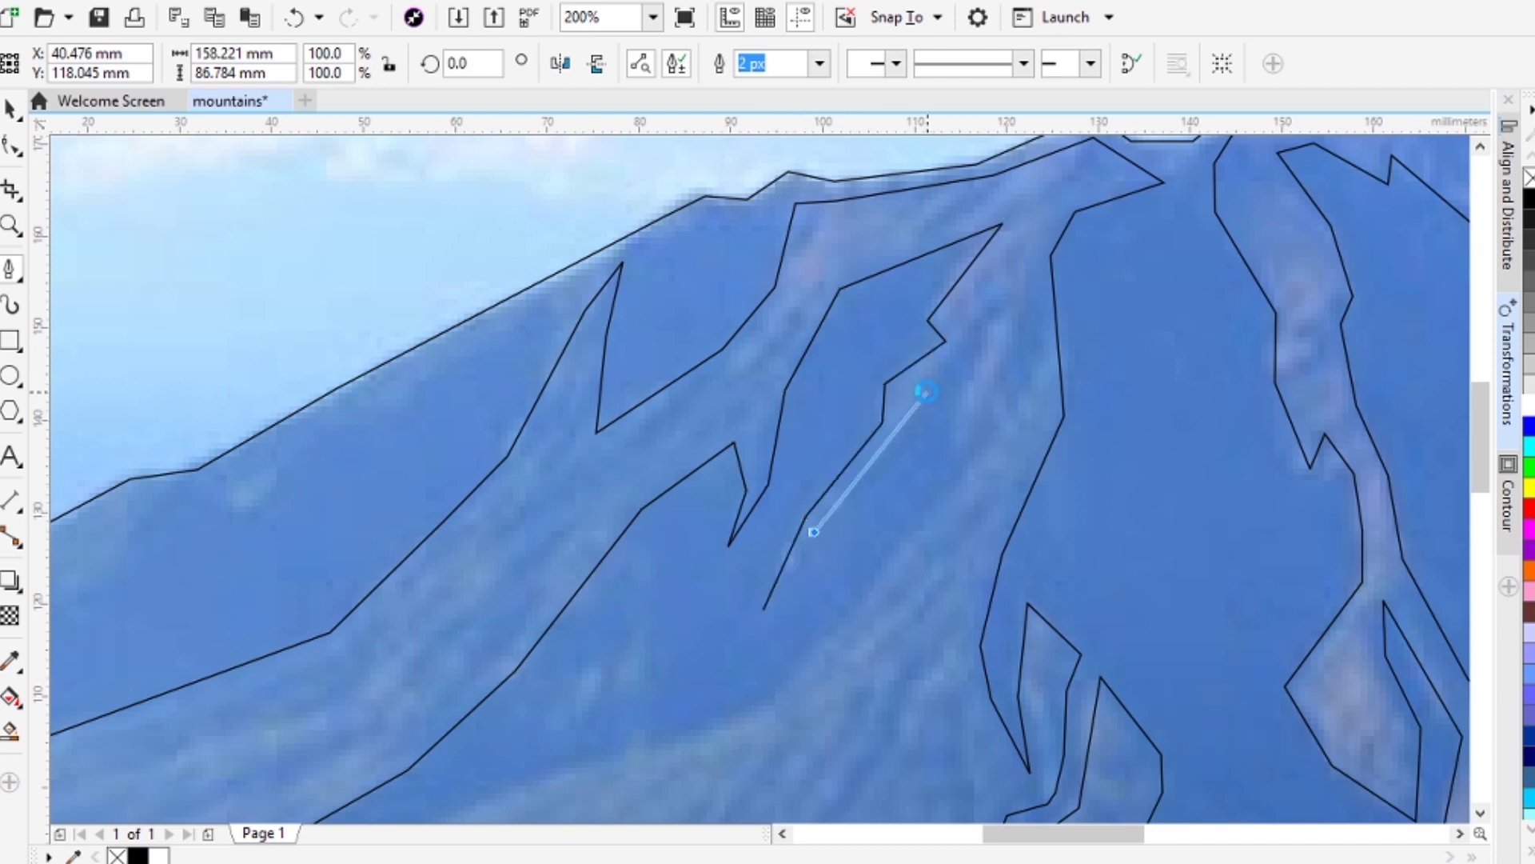
Step: Add the smaller jagged points on the streak's upper right side and start down its right edge
left_click(1003, 285)
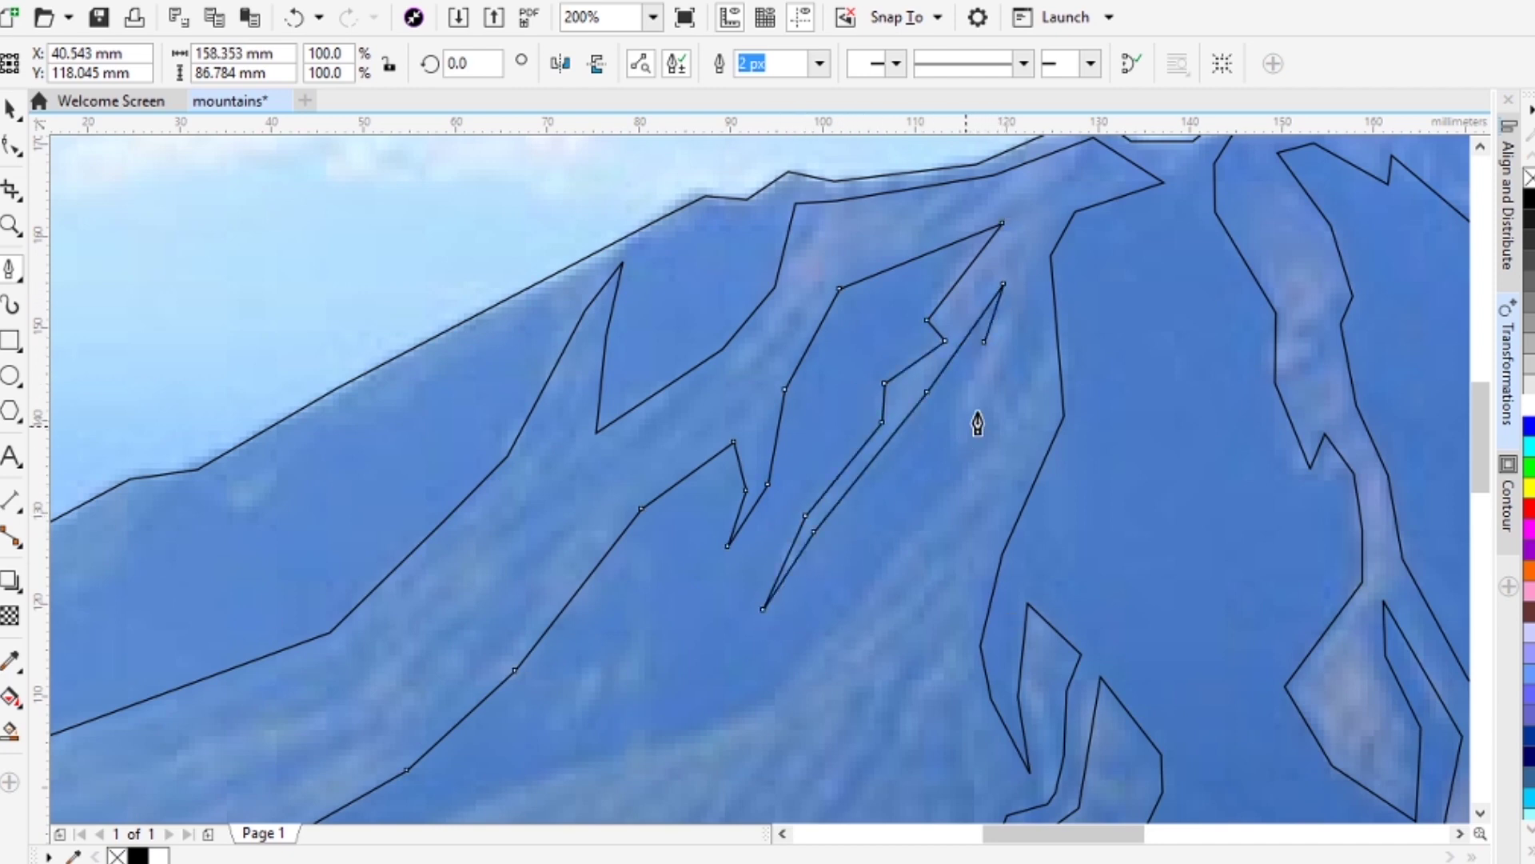
double_click(1022, 323)
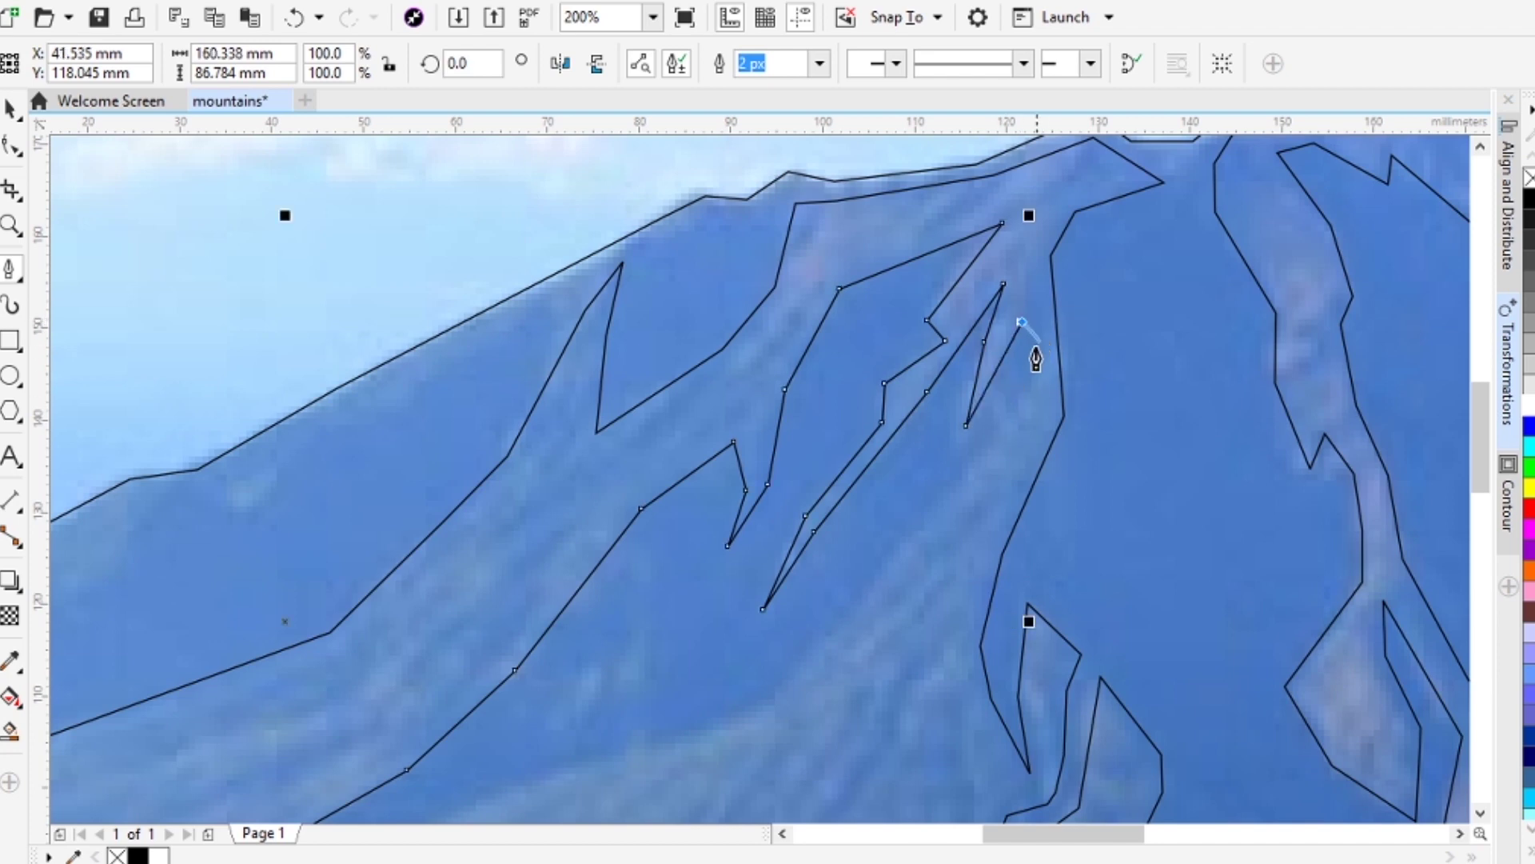
left_click(880, 583)
left_click(975, 518)
Step: Trace the streak's lower edge back down the left slope and close the path at its starting node
left_click(766, 575)
left_click(876, 484)
left_click(730, 507)
left_click(574, 557)
left_click_drag(373, 592, 701, 551)
left_click(718, 564)
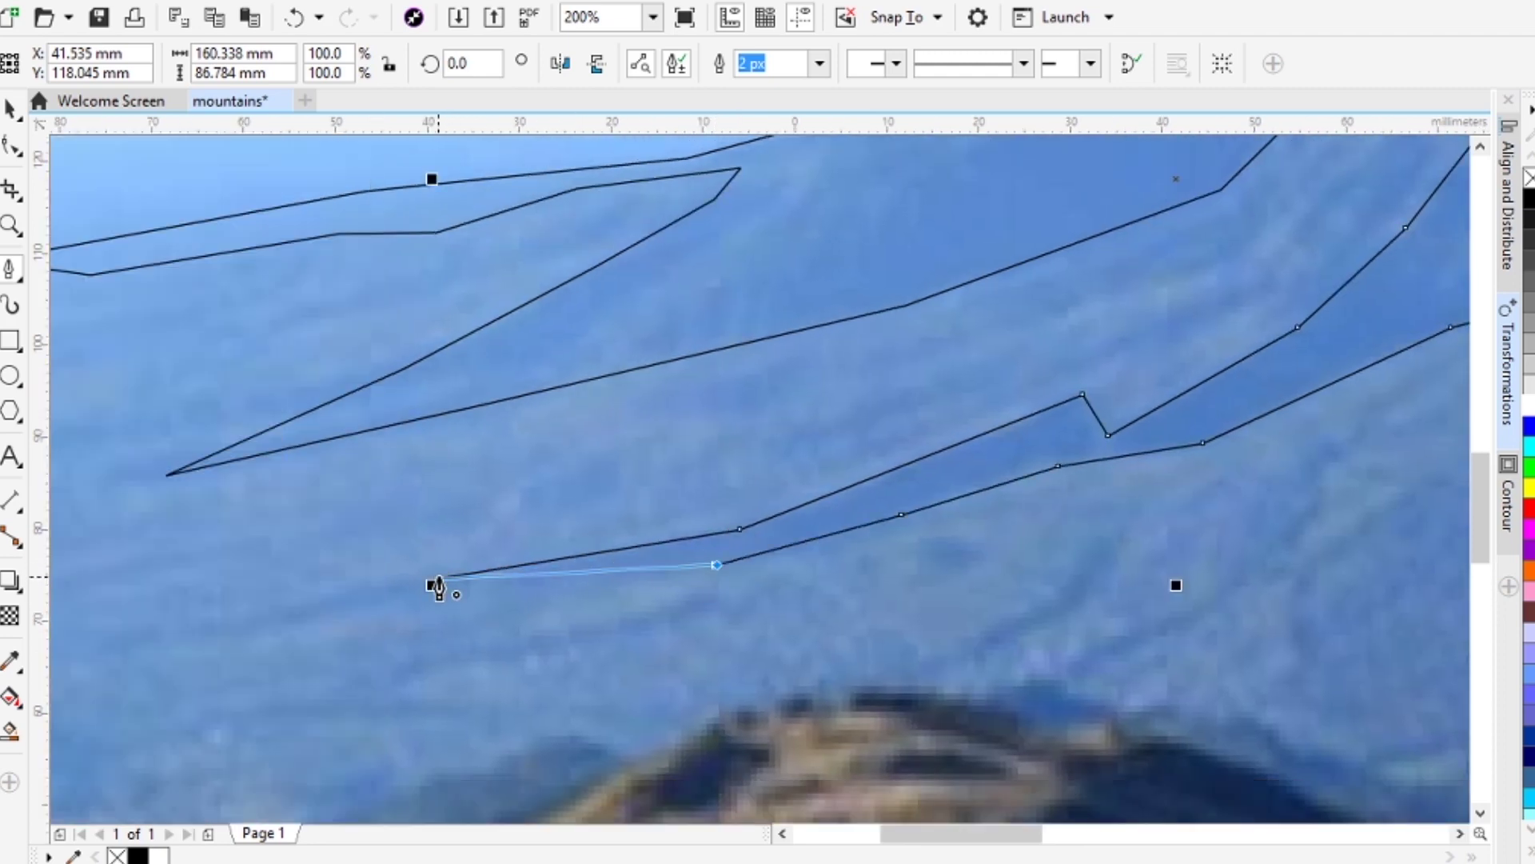
left_click(439, 579)
Step: Select the streak together with the large front shape and cut the streak out of it
scroll(716, 522, "down", 2)
left_click_drag(824, 504, 690, 536)
left_click(10, 110)
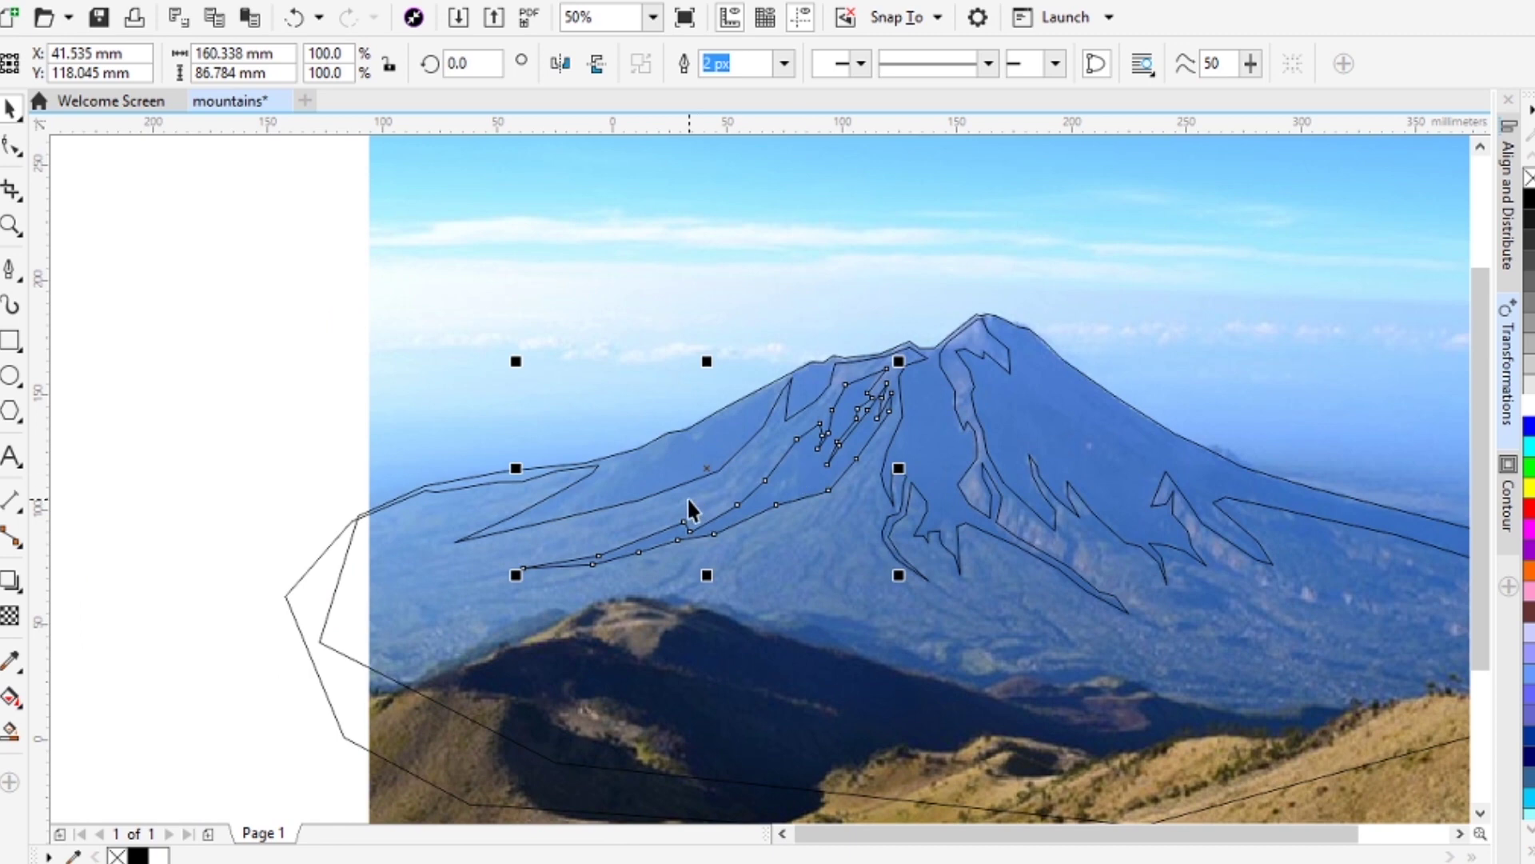
left_click(829, 351, "shift")
left_click(727, 69)
Step: Fill the large front shape white and the mountain silhouette behind it black
left_click(886, 502)
left_click(790, 469)
left_click(832, 568)
left_click(831, 567)
left_click(1528, 404)
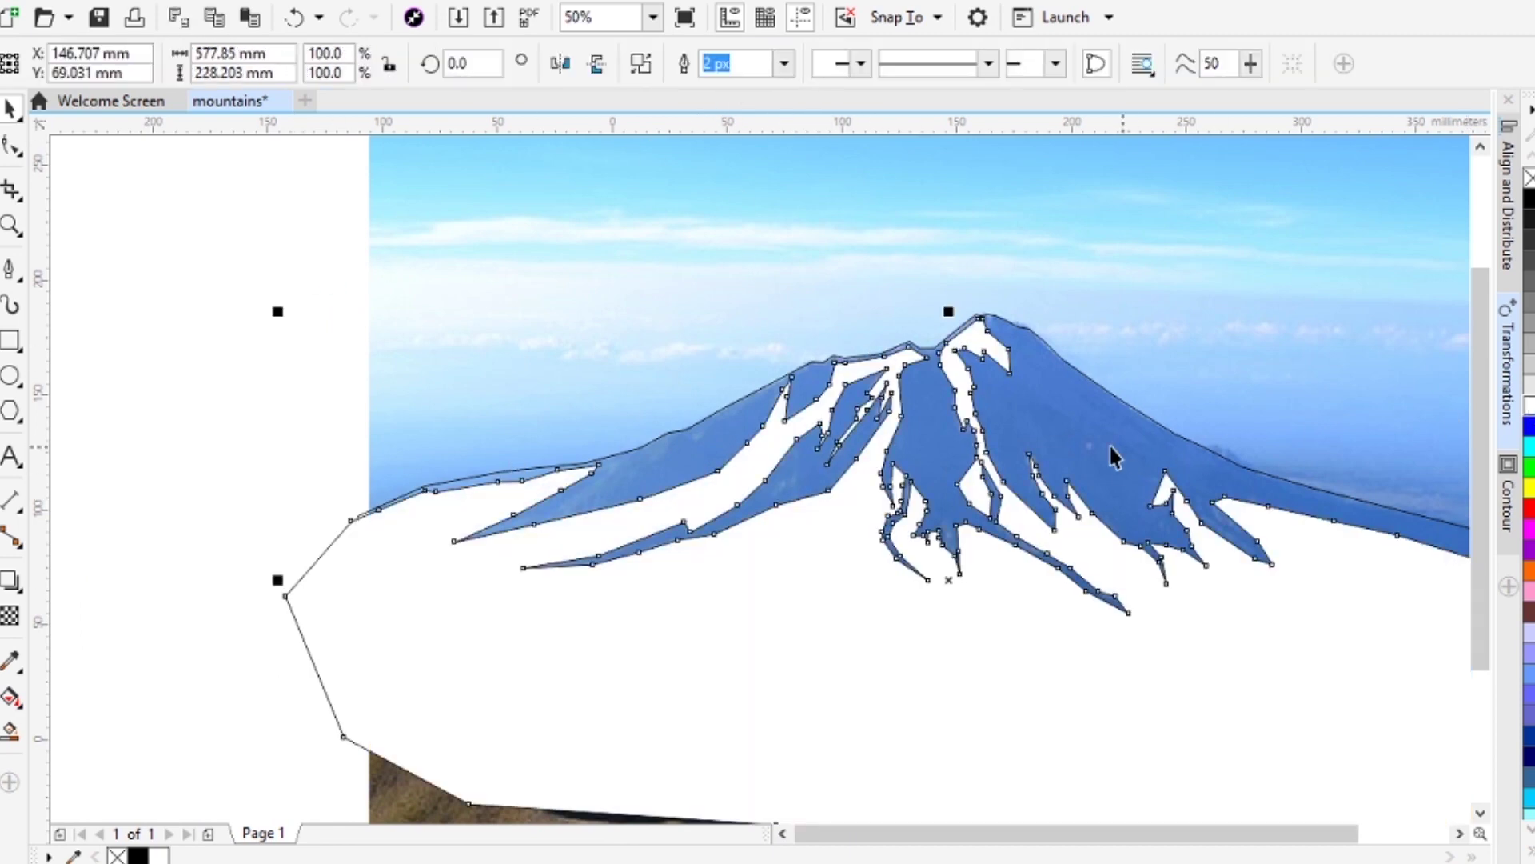
left_click(1112, 448)
left_click(1528, 198)
Step: Group the black and white mountain shapes and move them to the blank area beside the photo
left_click_drag(1046, 482, 719, 473)
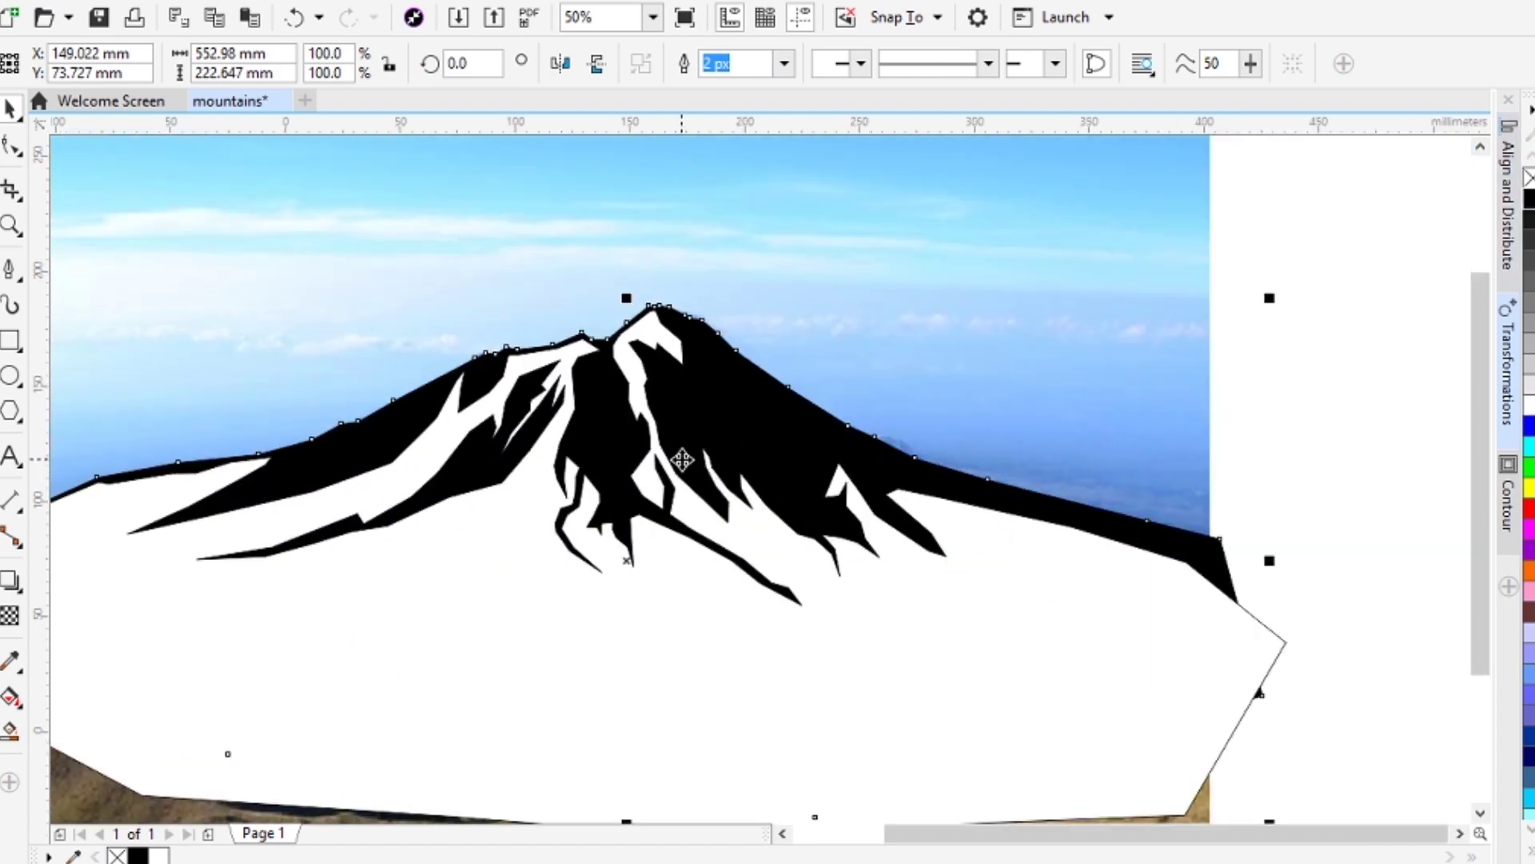
left_click_drag(614, 455, 800, 450)
scroll(800, 430, "down", 1)
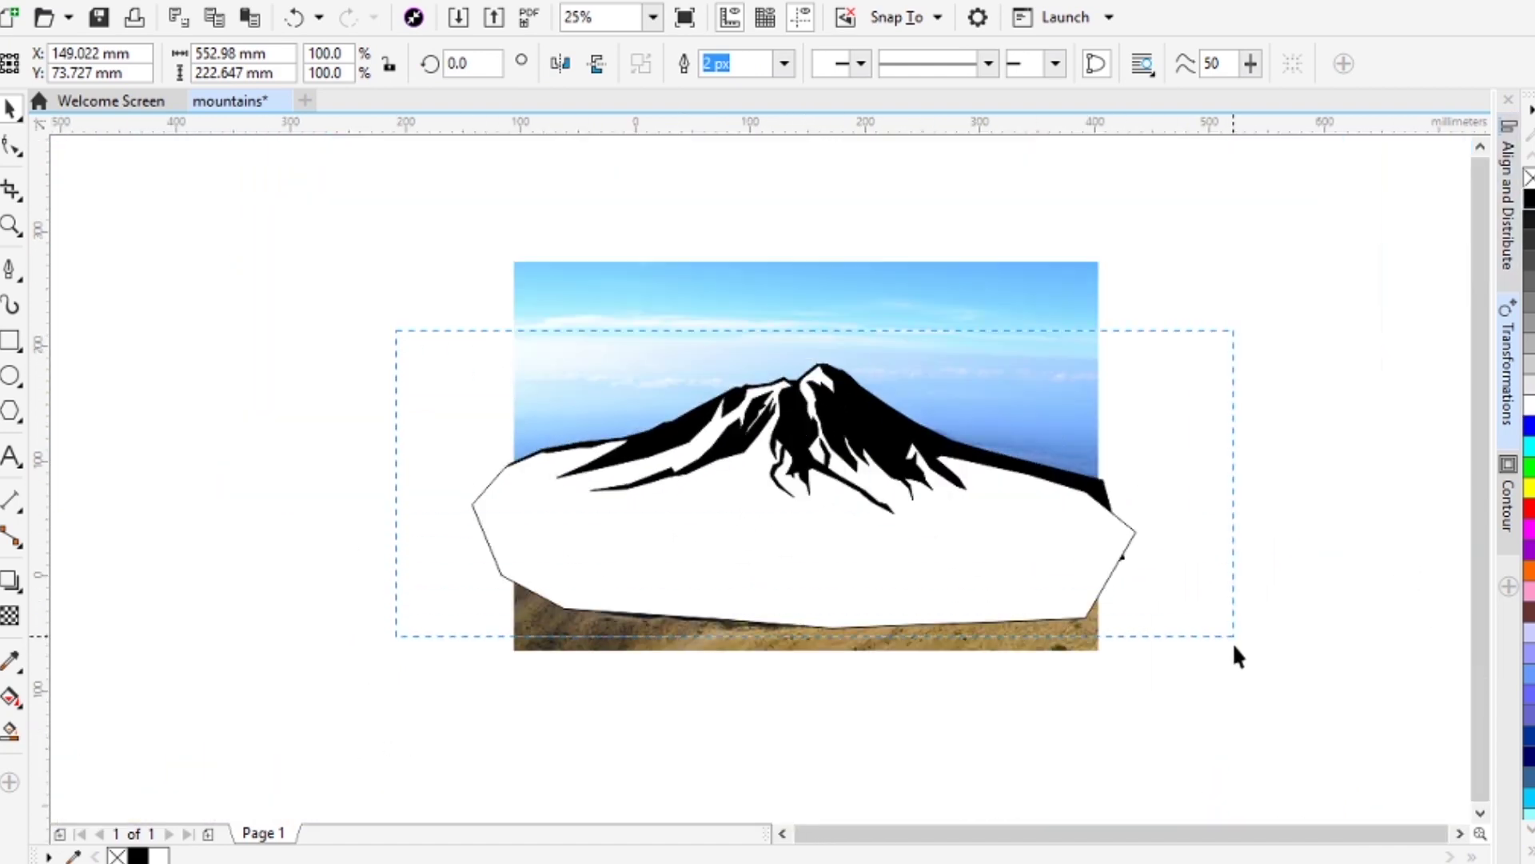
left_click_drag(873, 462, 740, 378)
scroll(800, 356, "up", 1)
left_click_drag(952, 321, 938, 221)
left_click(938, 221)
Step: Draw a large hexagon over the mountain and align both on a common vertical centre line
left_click(11, 412)
left_click_drag(401, 198, 806, 664)
key("space")
left_click(871, 309, "shift")
key("c")
key("Escape")
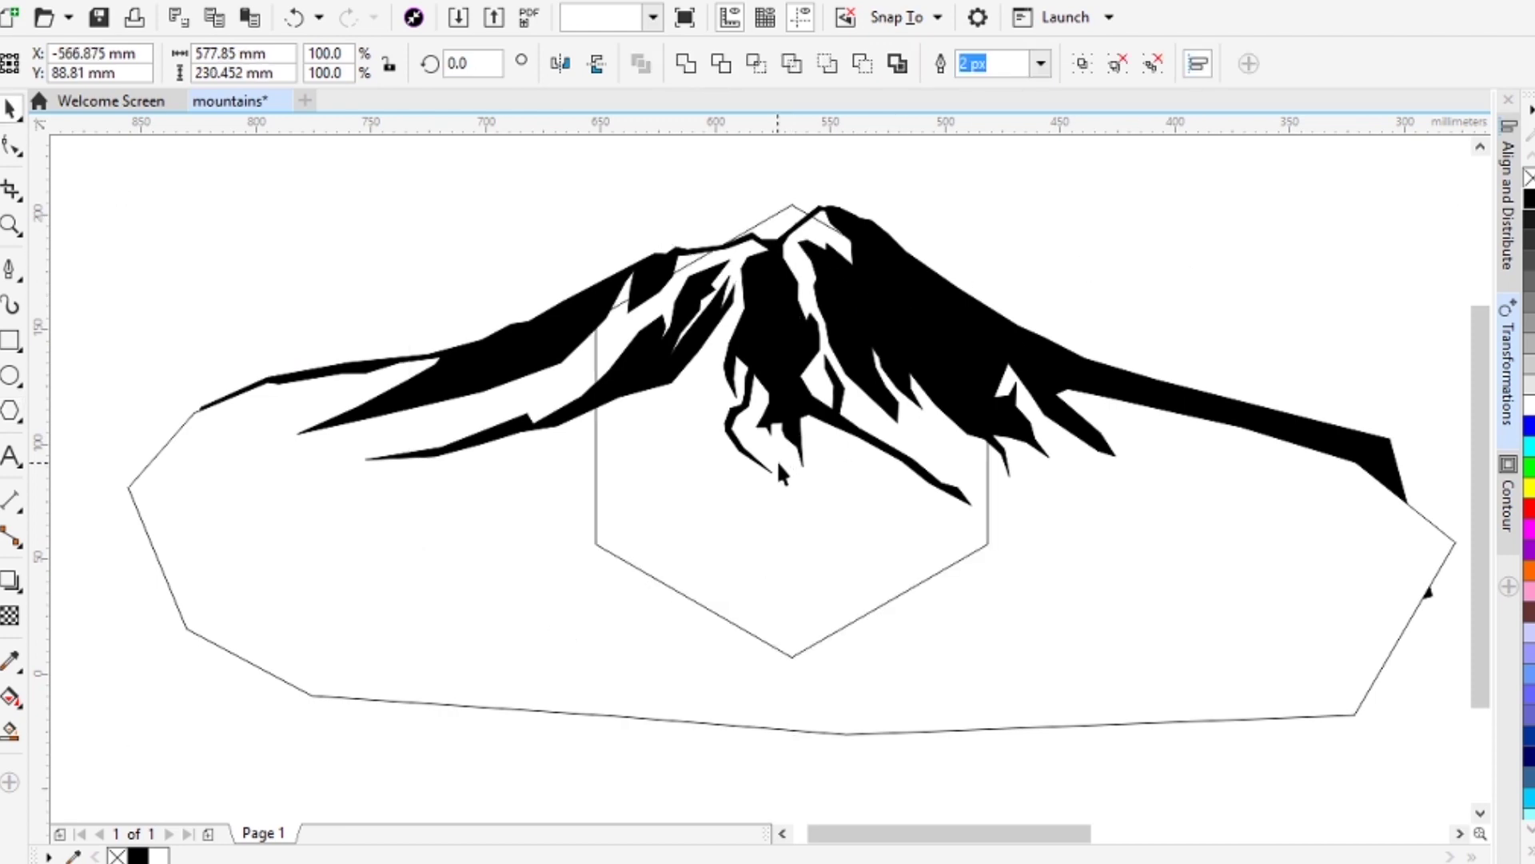
Step: Nudge the mountain vertically in small steps to adjust its height relative to the hexagon
left_click(780, 466)
key("Up")
key("Up")
key("Up")
key("Up")
key("Up")
key("Up")
key("Up")
key("Up")
key("Up")
key("Up")
key("Up")
key("Up")
key("Up")
key("Up")
scroll(828, 447, "down", 2)
scroll(892, 426, "up", 2)
Step: Reposition the mountain lower in the hexagon and enlarge the hexagon slightly around the peak
left_click_drag(815, 442, 788, 296)
left_click_drag(880, 372, 927, 404)
left_click(794, 364)
left_click_drag(888, 260, 930, 240)
Step: Realign the mountain group with the enlarged hexagon's vertical centre line
left_click(1002, 566)
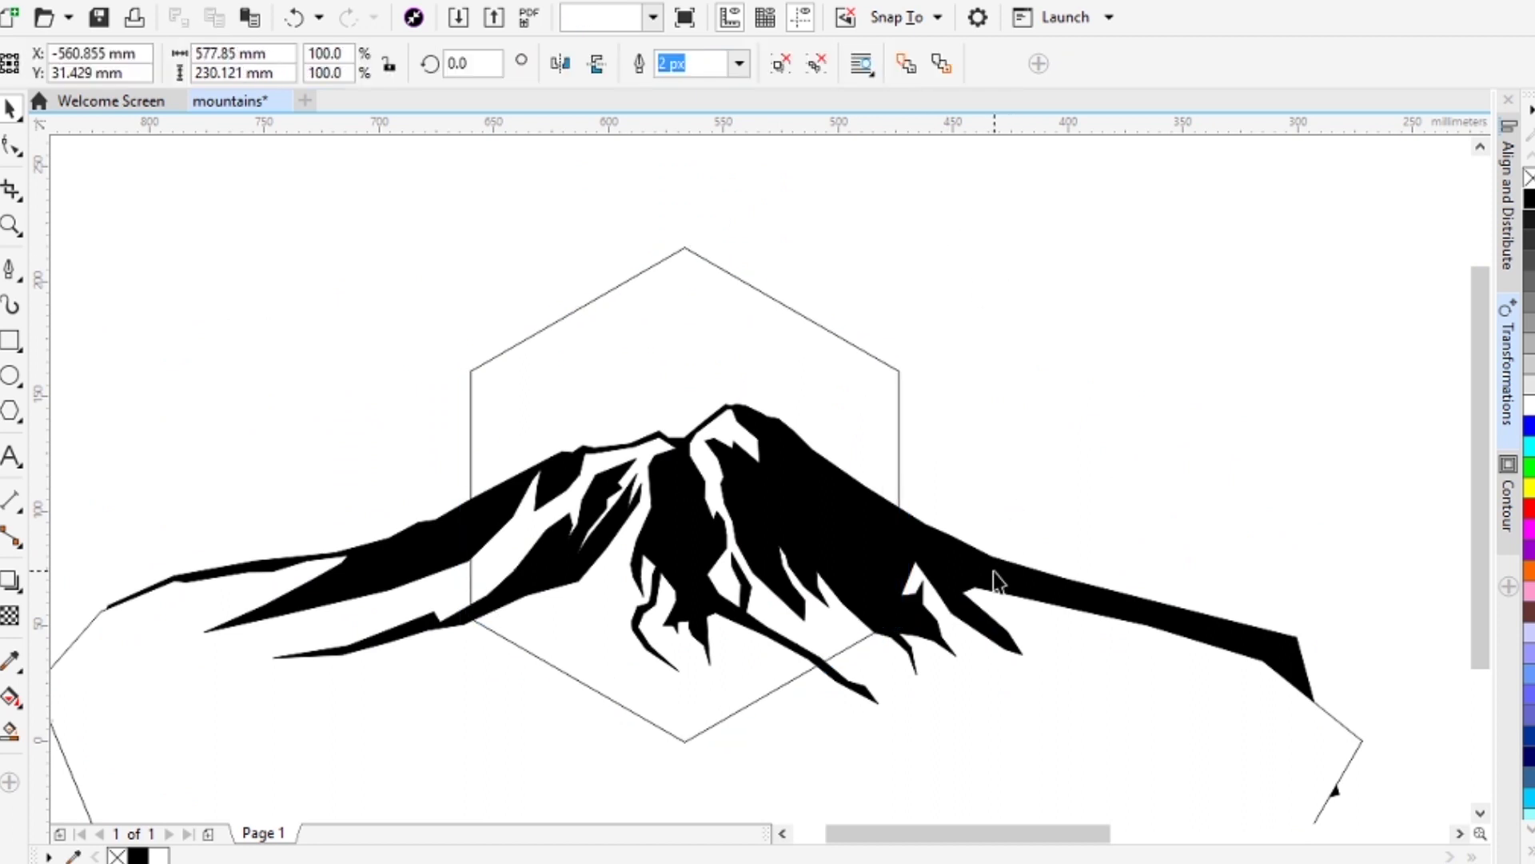
left_click(878, 377, "shift")
key("c")
key("Escape")
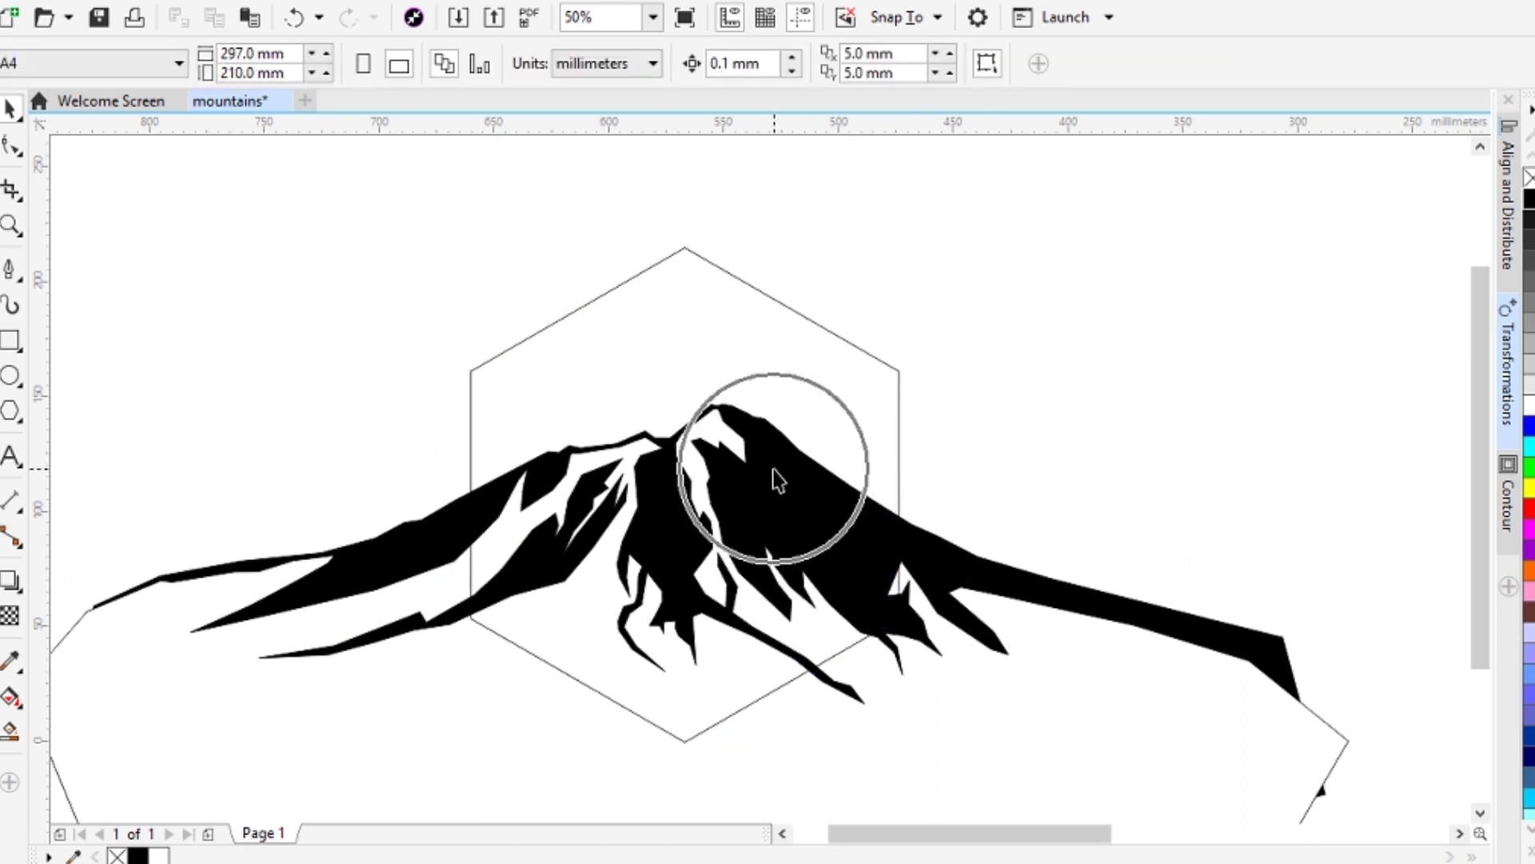
Step: Intersect the mountain group with the hexagon and delete the original mountain that extends beyond it
left_click(790, 359)
left_click(1040, 581, "shift")
left_click(756, 64)
left_click(1139, 610)
key("Delete")
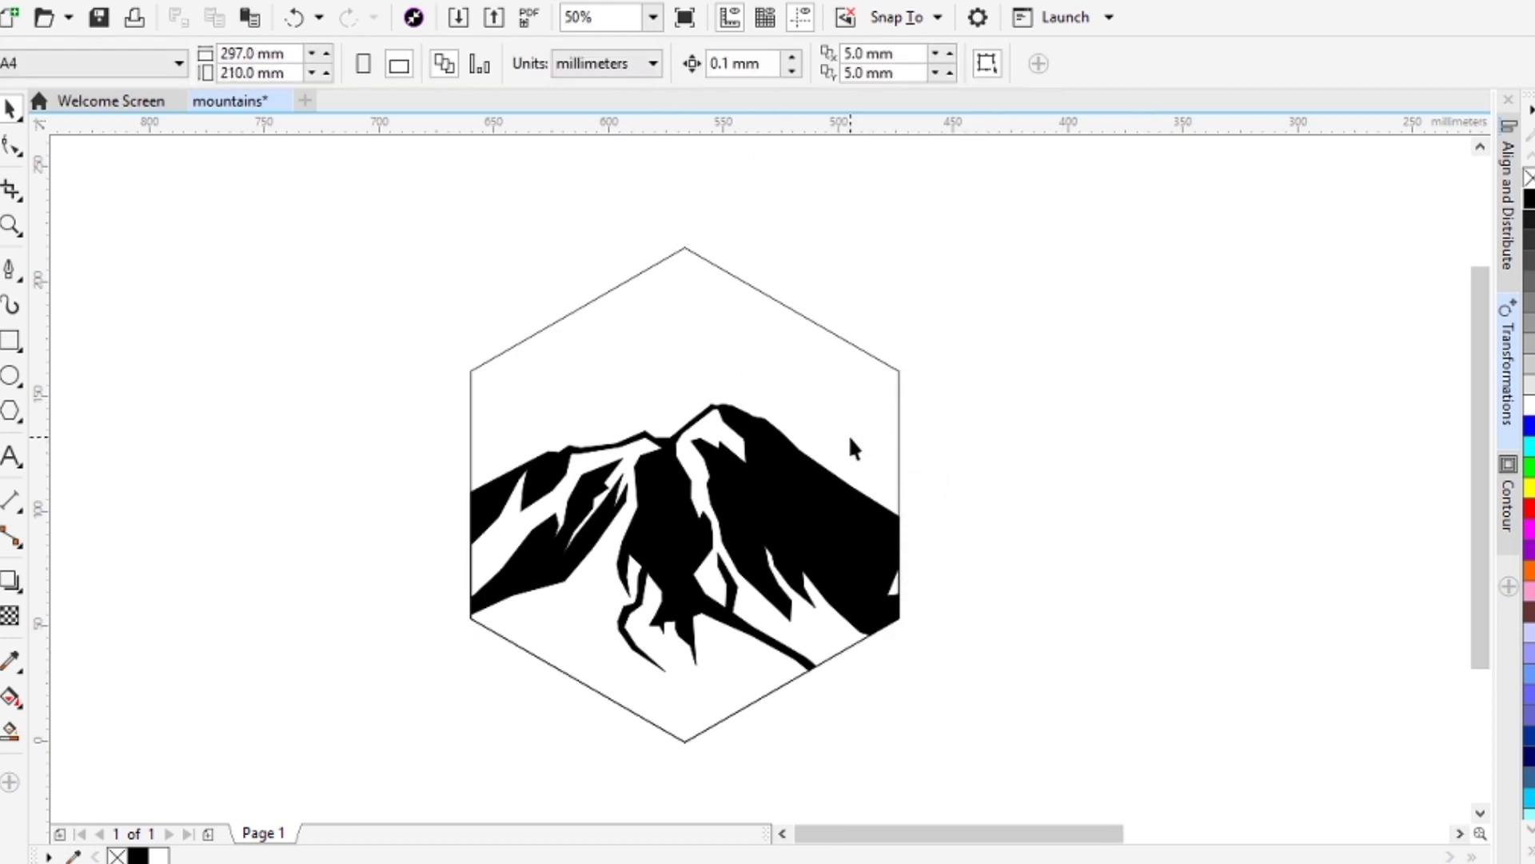
Step: Examine the cropped mountain's pieces and the nodes of its white highlight shape along the hexagon's edge
left_click(885, 589)
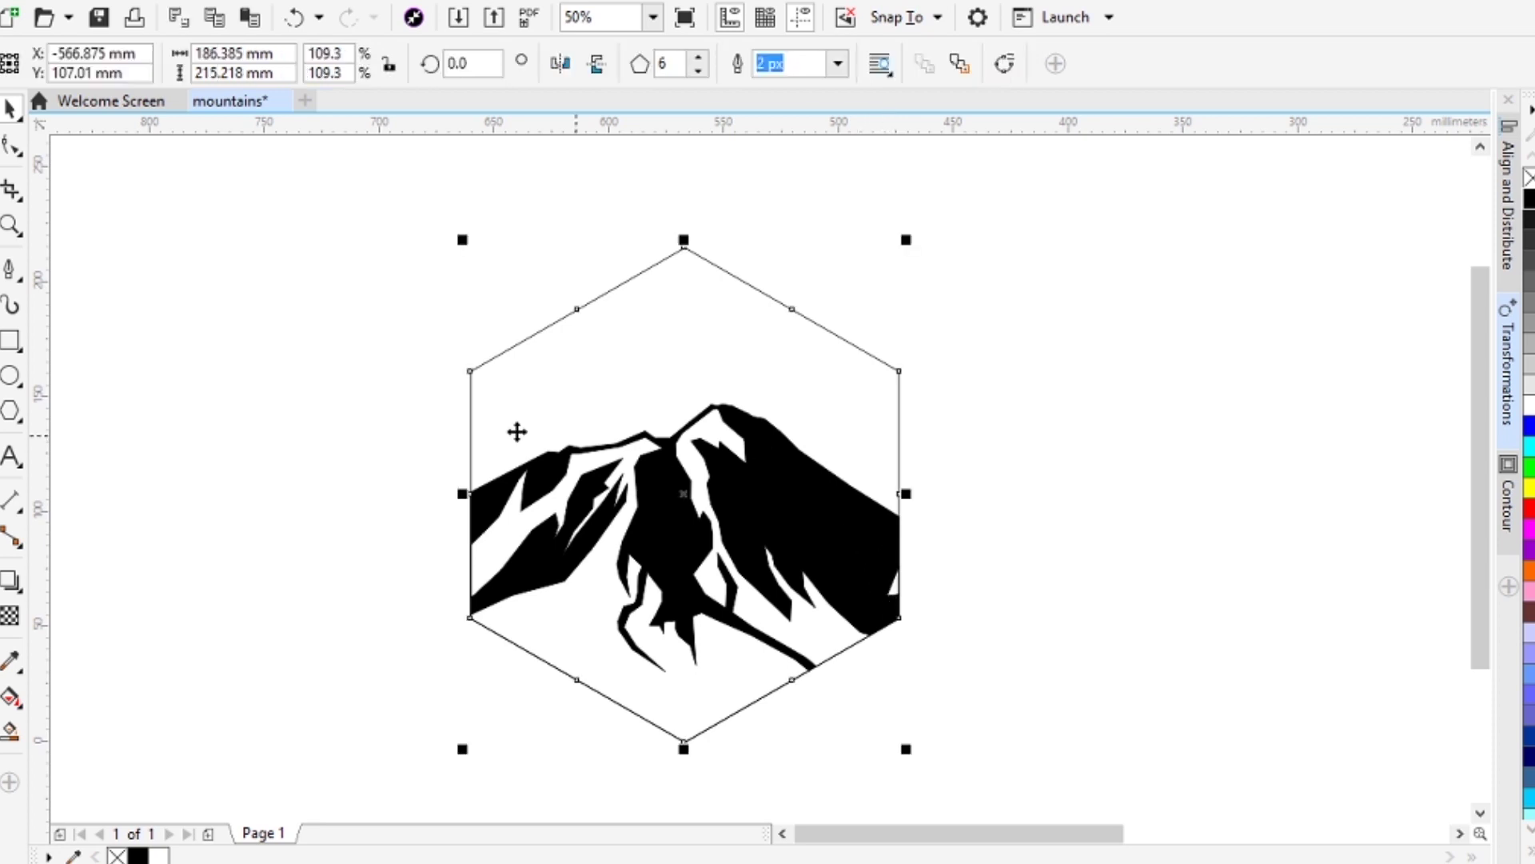
left_click_drag(872, 684, 871, 685)
left_click(1015, 620)
left_click(873, 545)
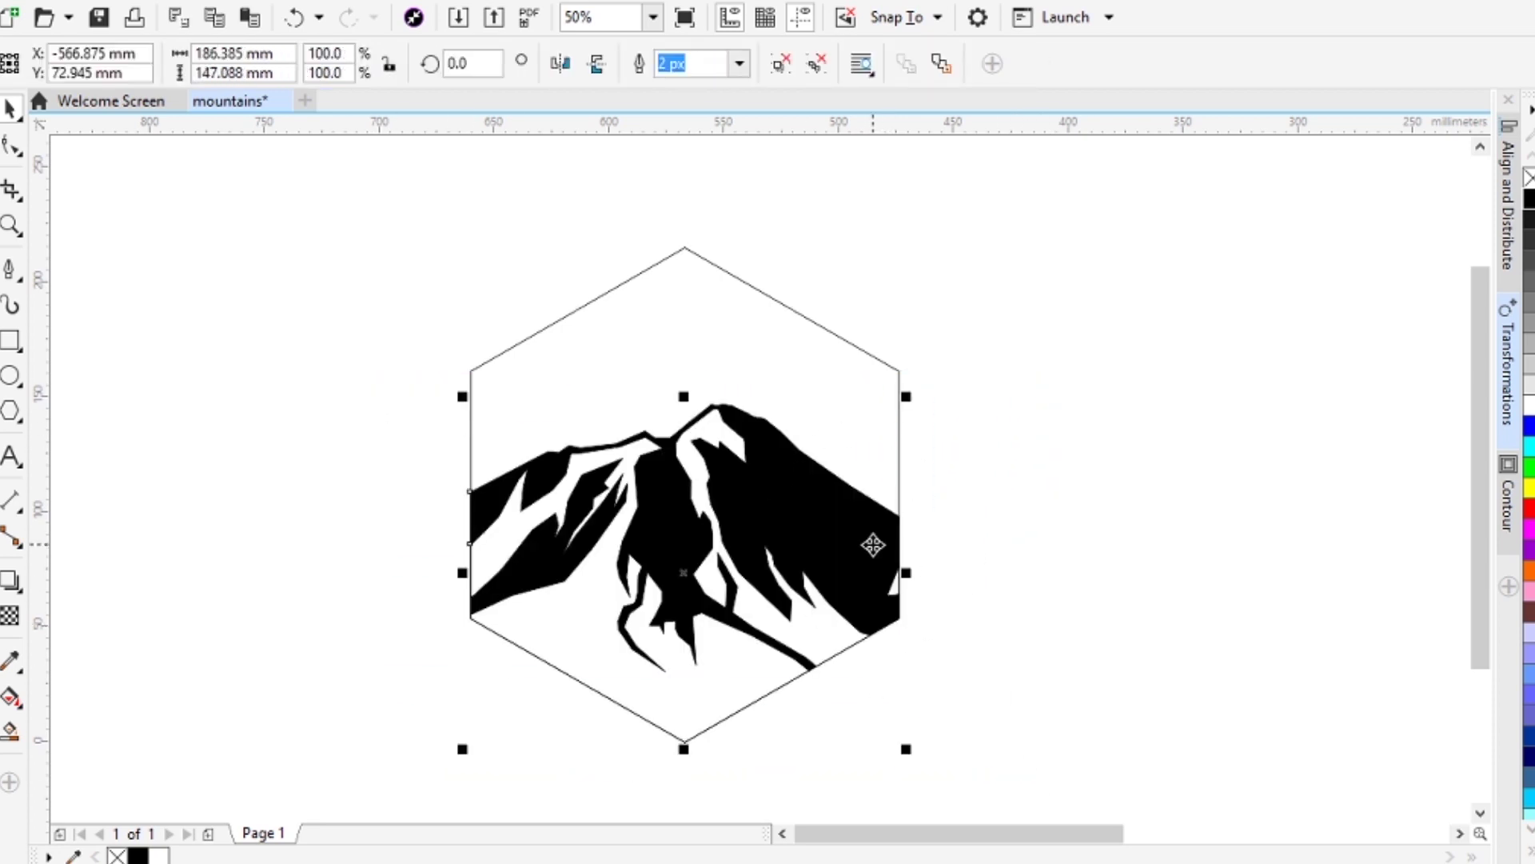
left_click(11, 109)
left_click(817, 64)
left_click(945, 467)
left_click(856, 524)
left_click(11, 145)
left_click(836, 636)
scroll(862, 636, "up", 3)
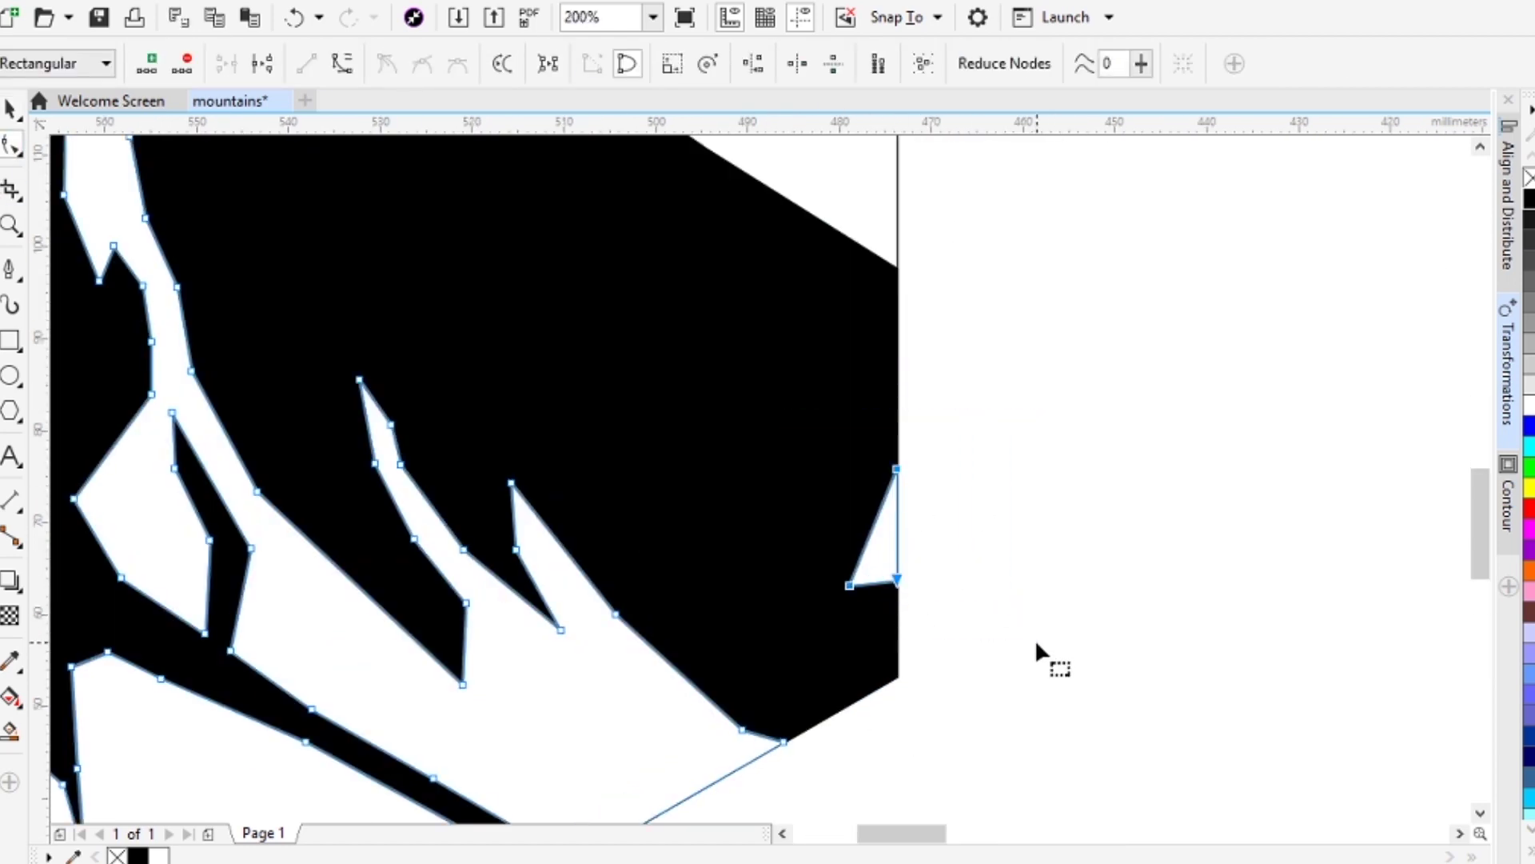
scroll(1034, 651, "down", 3)
scroll(756, 586, "up", 1)
left_click(11, 110)
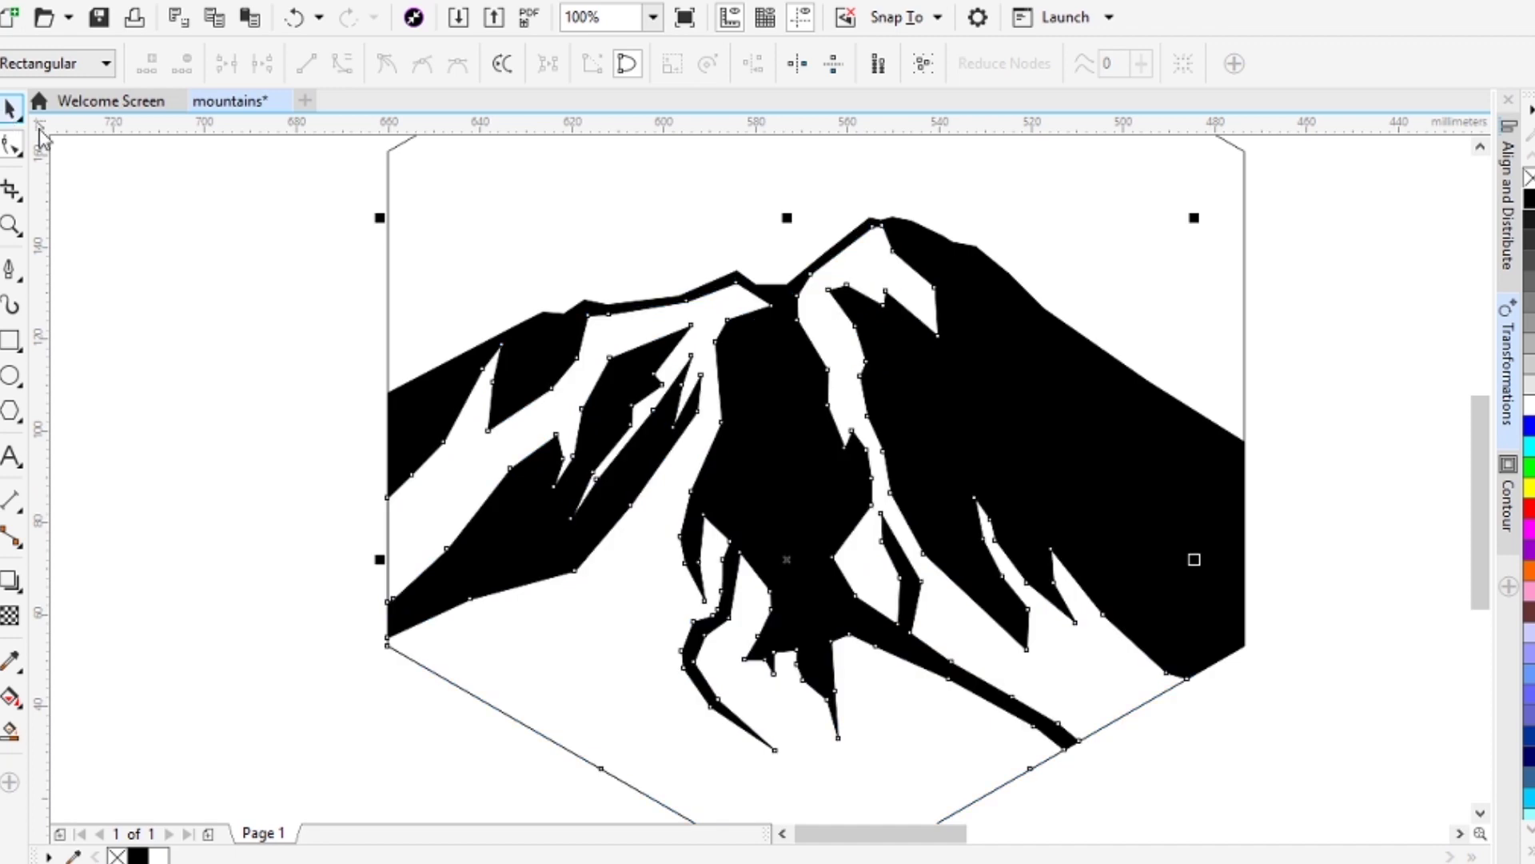
Step: Create a slightly smaller concentric copy of the hexagon and enlarge the outer hexagon to about 193 mm wide
left_click(1252, 341)
scroll(1248, 341, "down", 1)
left_click_drag(1108, 680, 1111, 724)
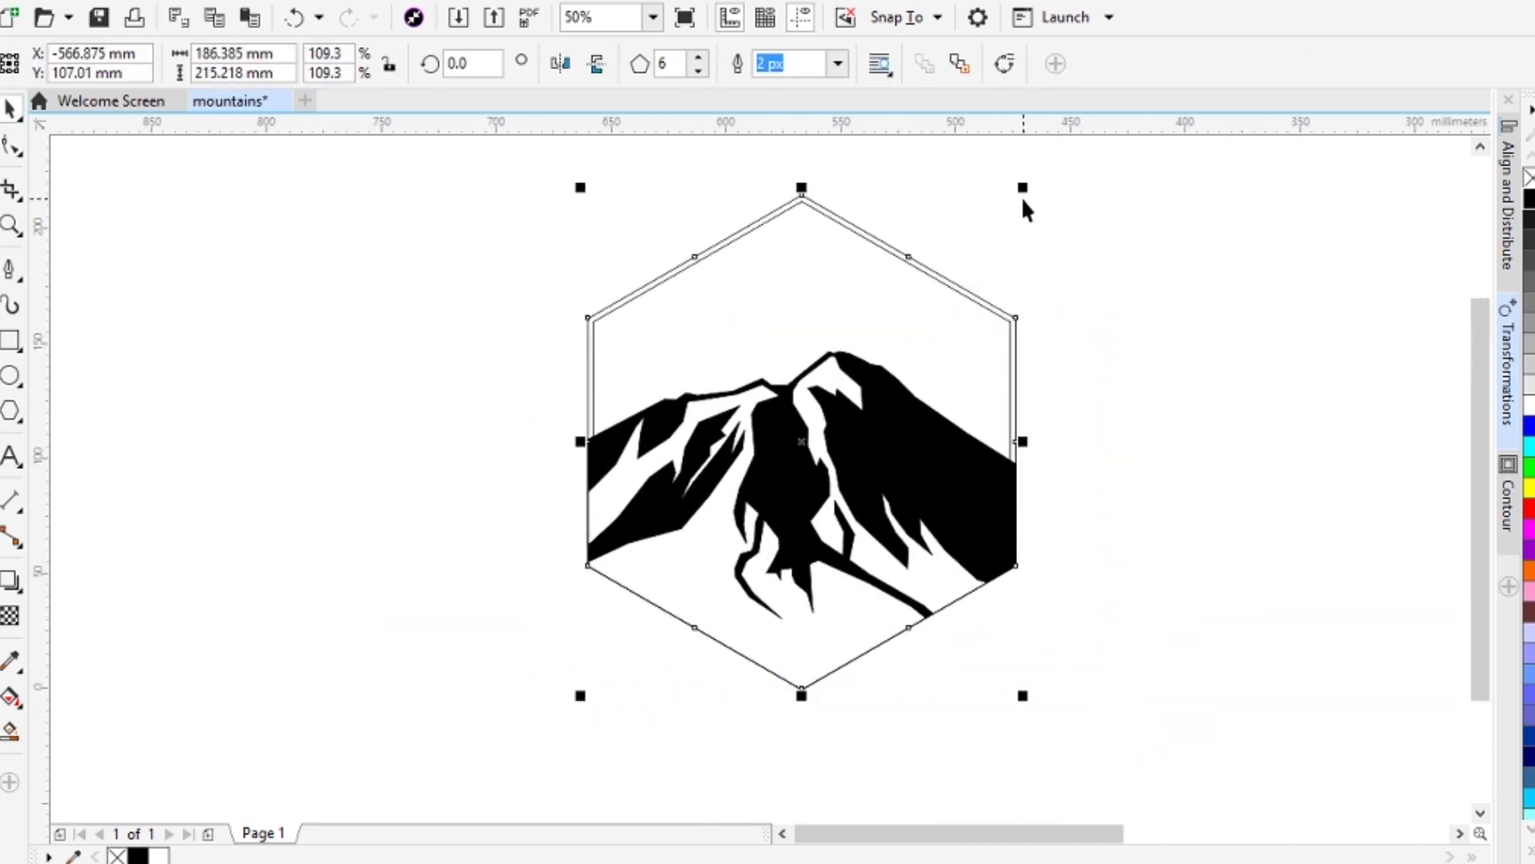
mouse_move(1024, 188)
left_mouse_down()
mouse_move(1058, 176)
mouse_move(1043, 175)
left_mouse_up()
left_click(1045, 356)
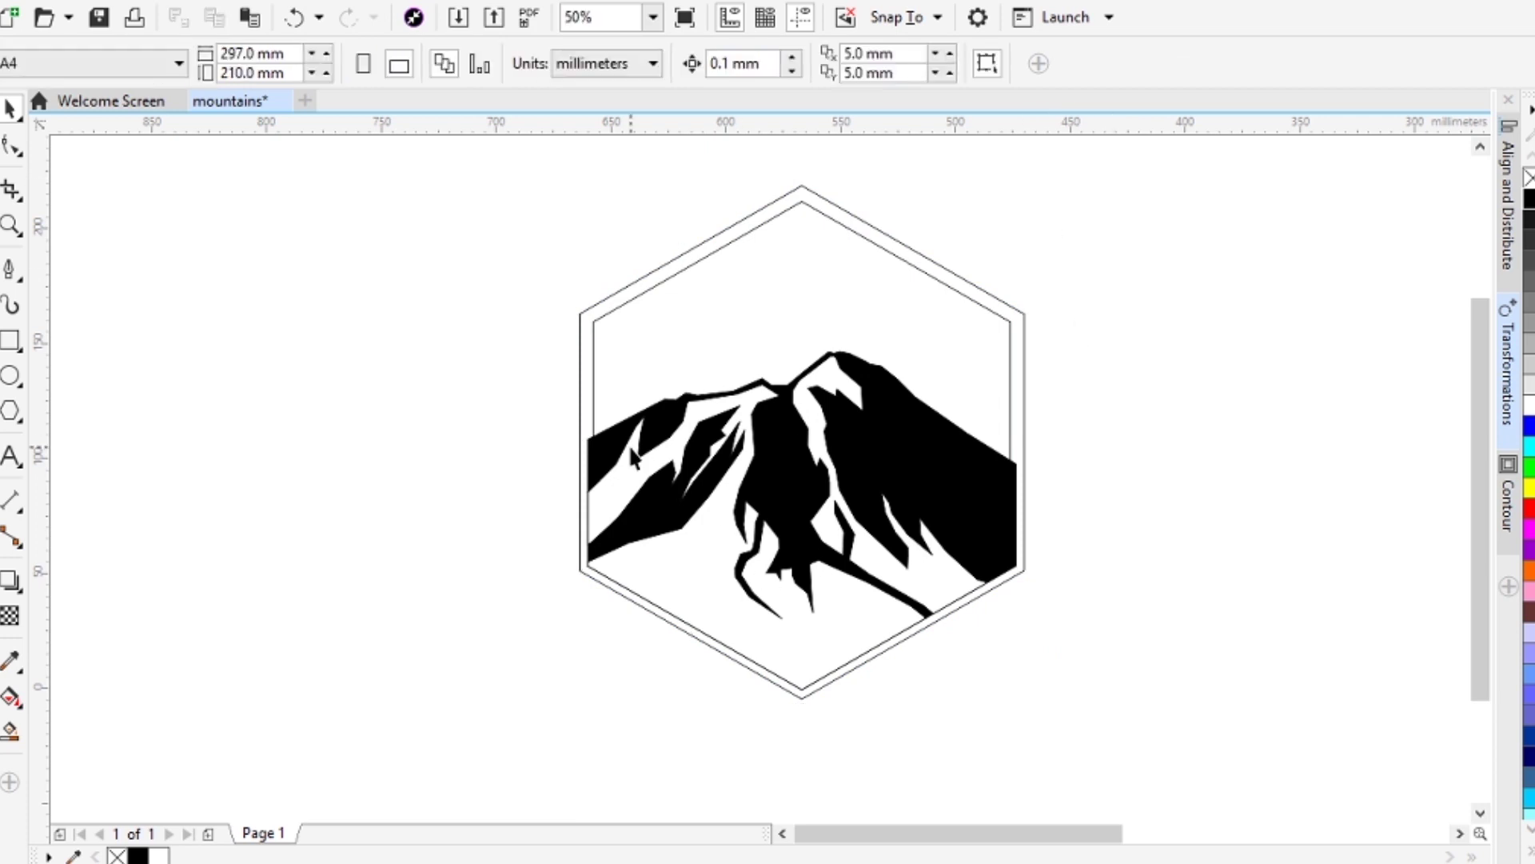
Step: Trim the outer hexagon with the inner hexagon to form a hollow hexagonal frame
scroll(630, 447, "up", 1)
left_click(528, 252)
left_click_drag(568, 253, 568, 455)
left_click_drag(720, 418, 744, 363)
key("ctrl+z")
left_click(603, 351, "shift")
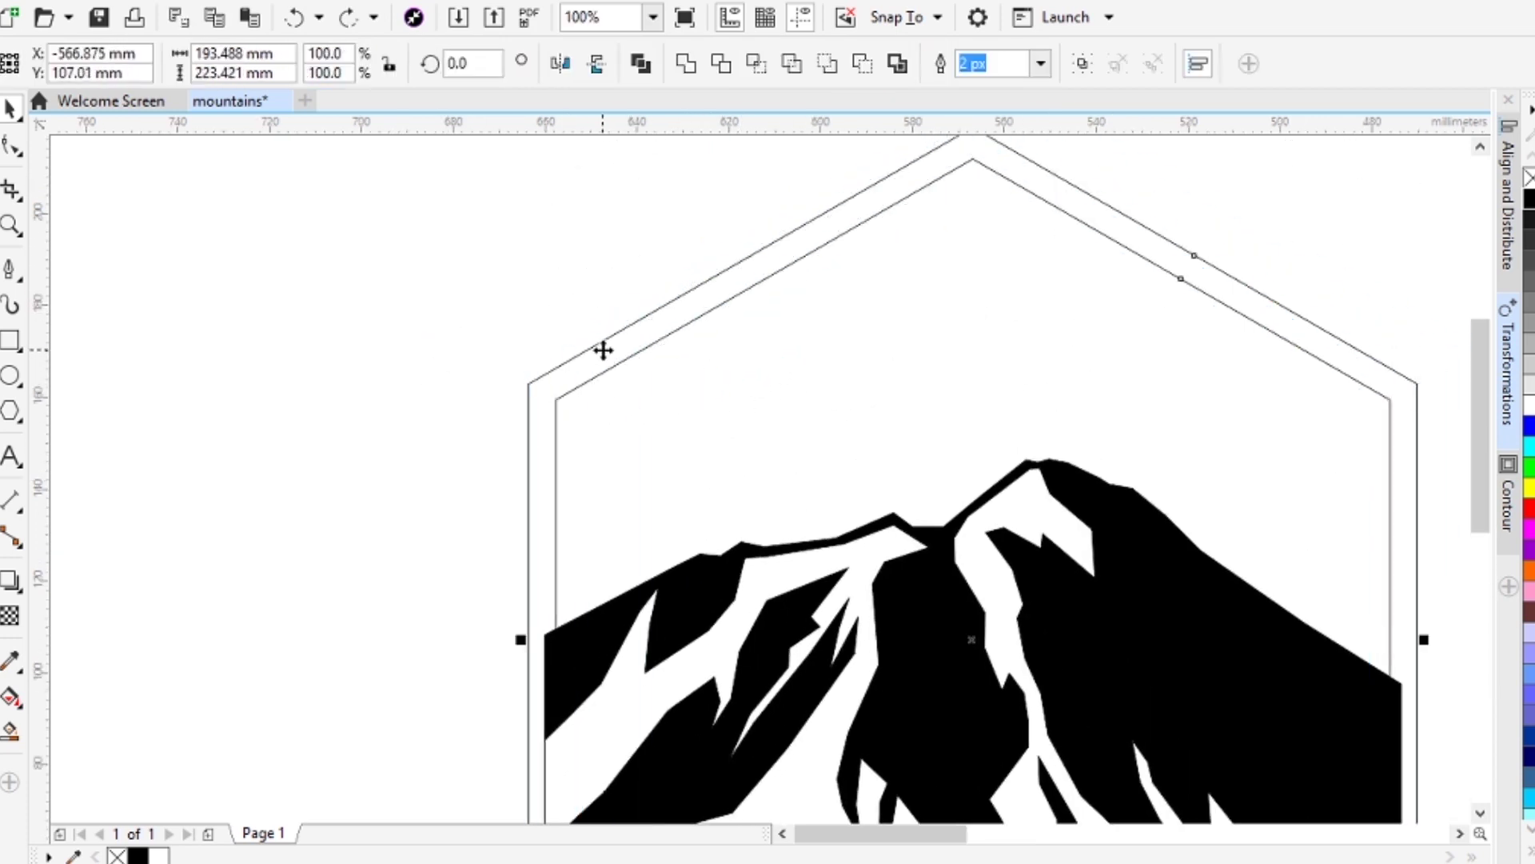
left_click(721, 64)
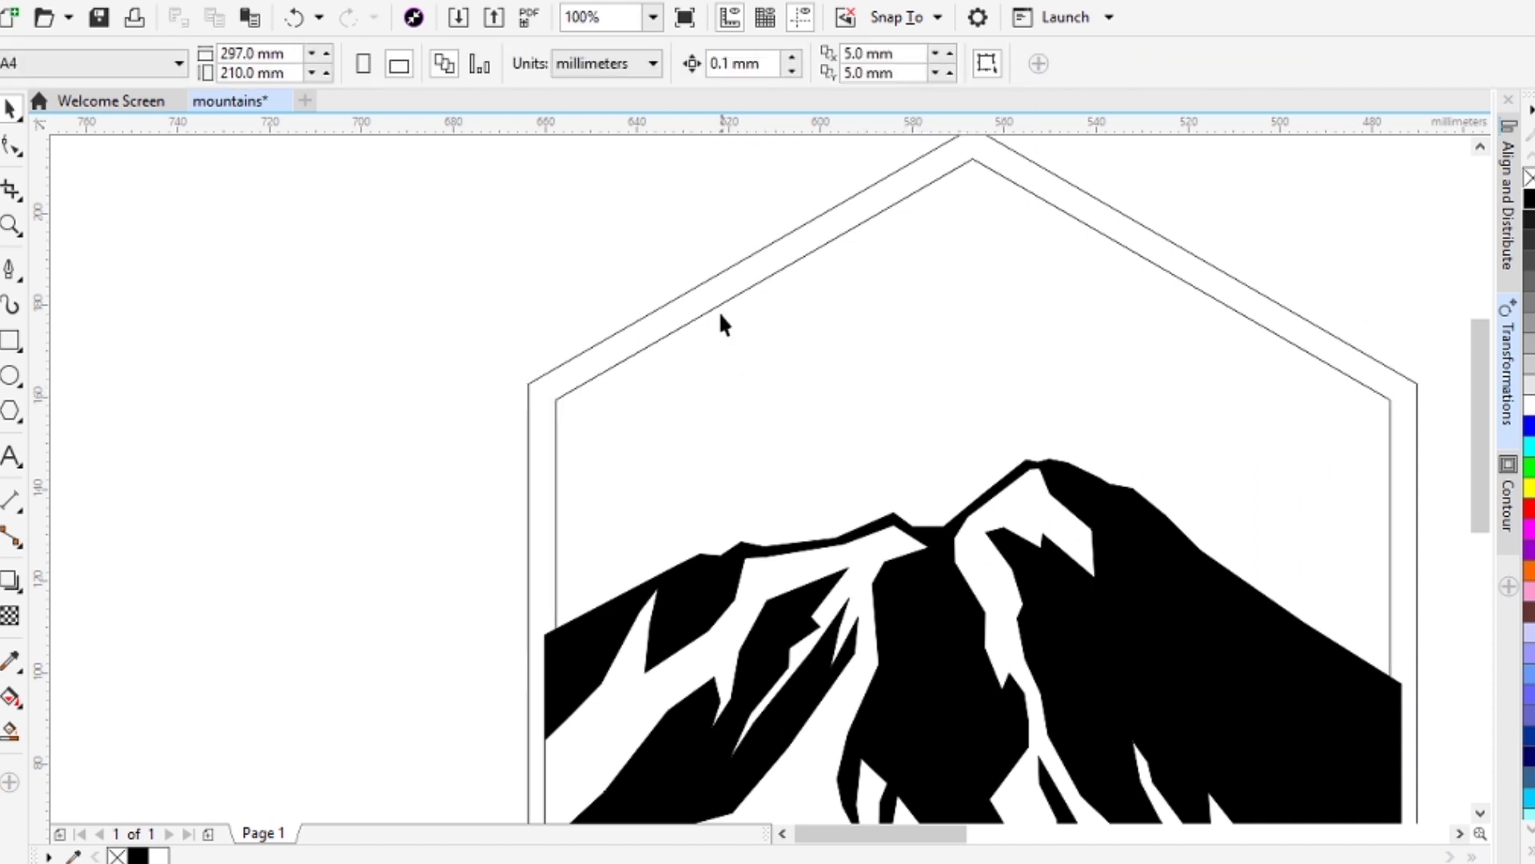
Step: Fill the hexagonal frame around the mountain with black
left_click(137, 858)
left_click(186, 600)
left_click(534, 457)
left_click(572, 542)
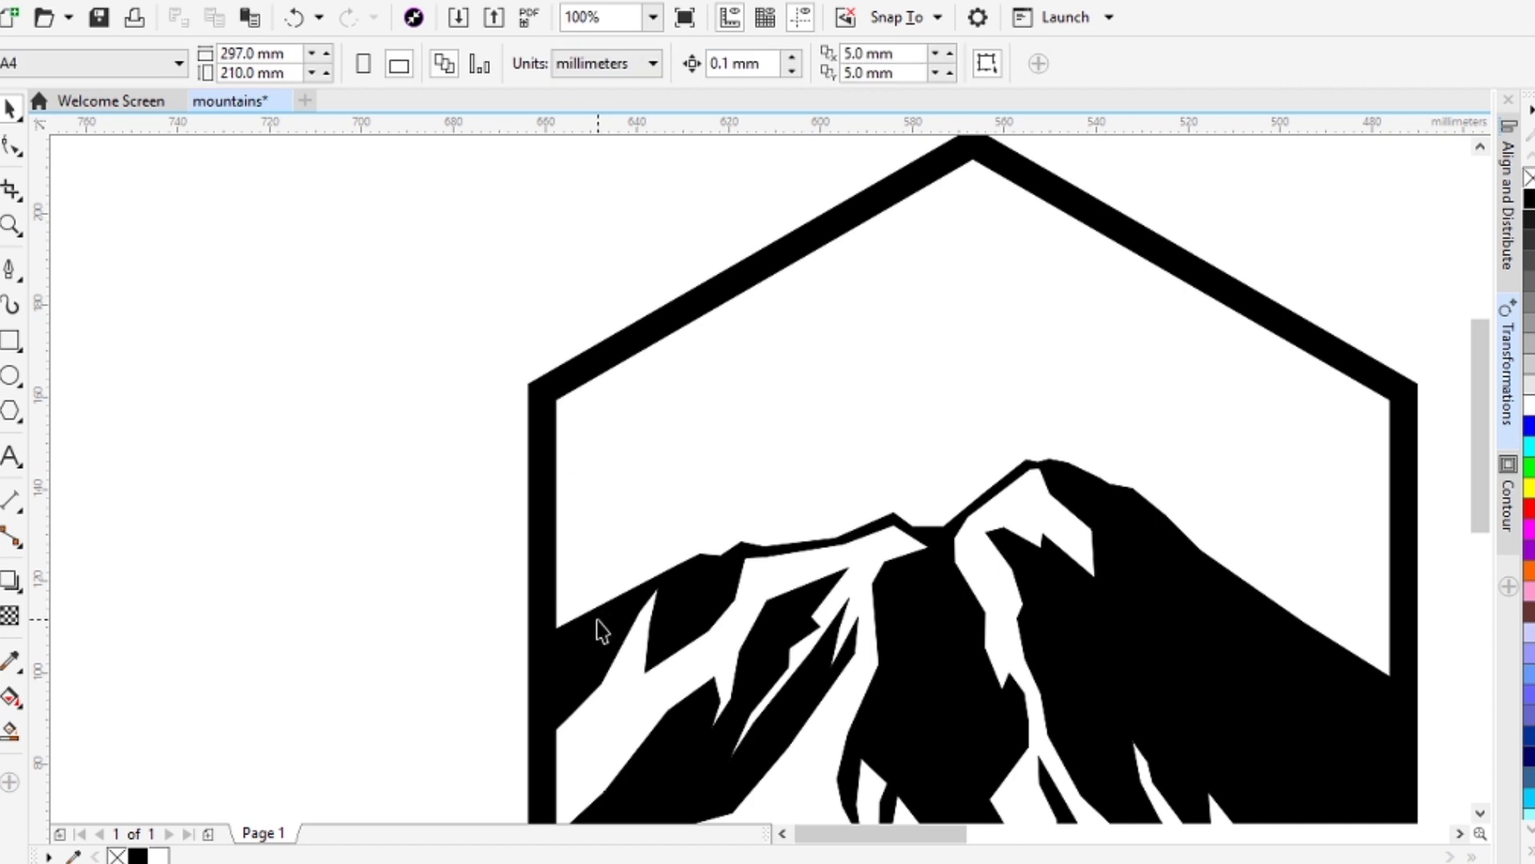
Step: Fill the whole mountain group with black and ungroup it into separate silhouette and highlight shapes
left_click(598, 621)
left_click(137, 857)
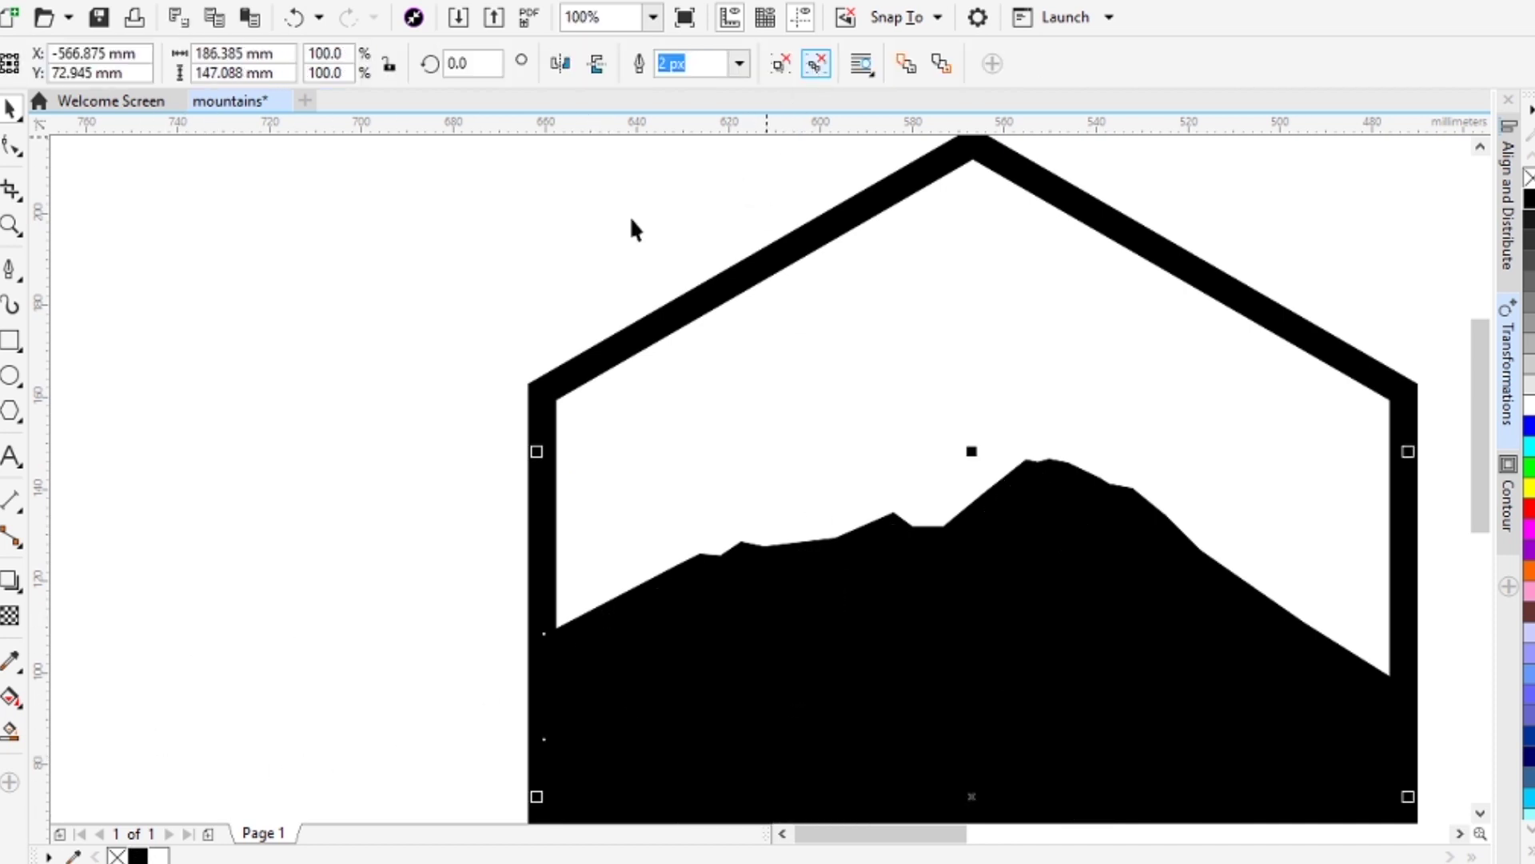
left_click(814, 66)
left_click_drag(878, 518, 736, 352)
left_click(772, 332)
left_click_drag(918, 462, 703, 408)
key("ctrl+z")
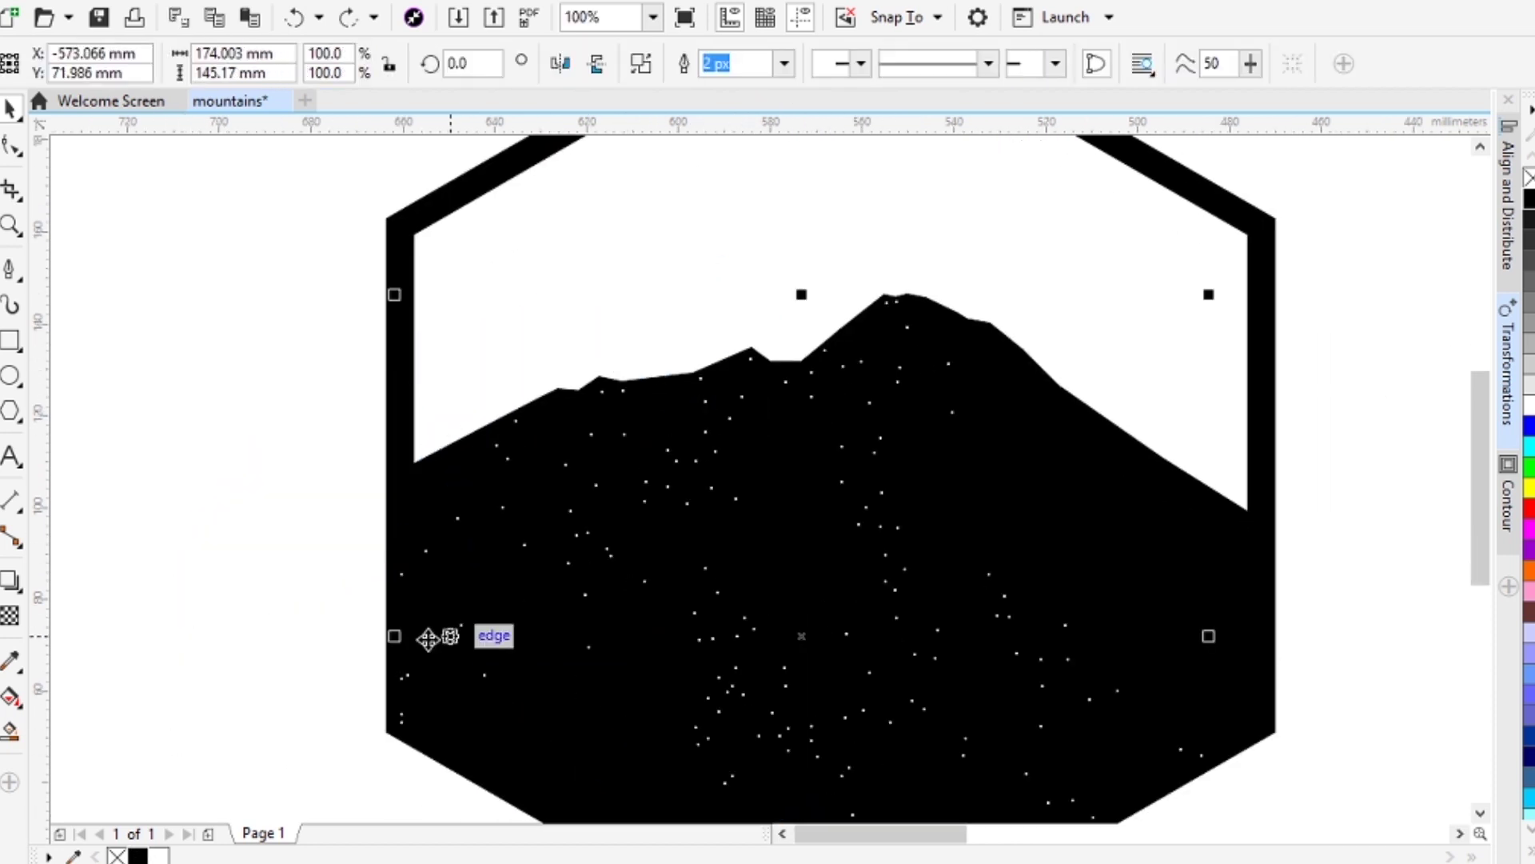
Step: Fill the mountain's inner highlight shape with white, leaving the silhouette black
left_click(1051, 483)
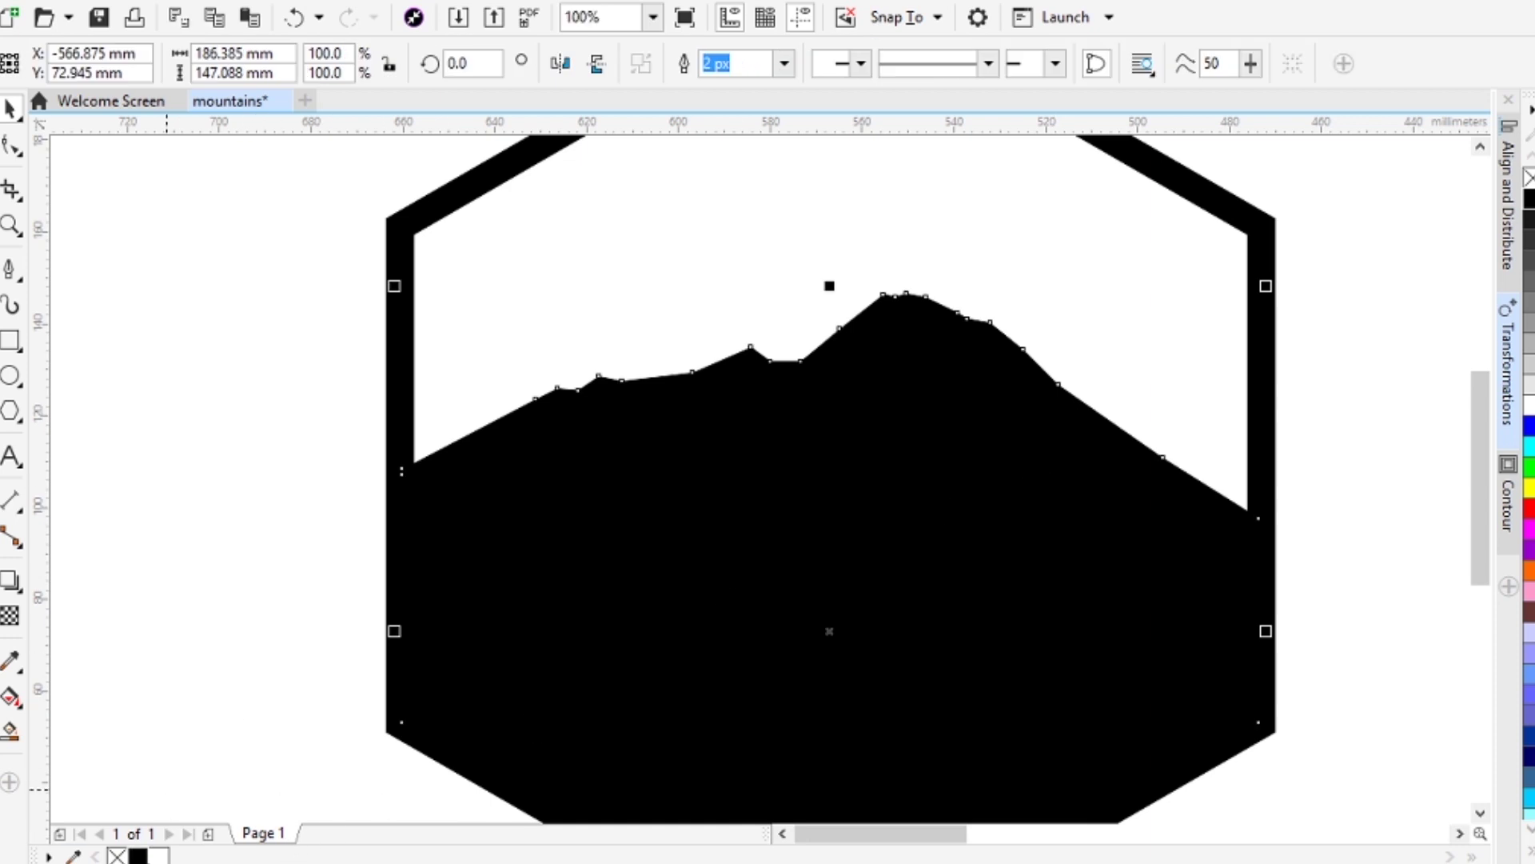
key("Escape")
left_click(549, 622)
left_click(158, 857)
key("ctrl+z")
left_click_drag(536, 434, 434, 492)
key("ctrl+z")
key("ctrl+z")
left_click(159, 857)
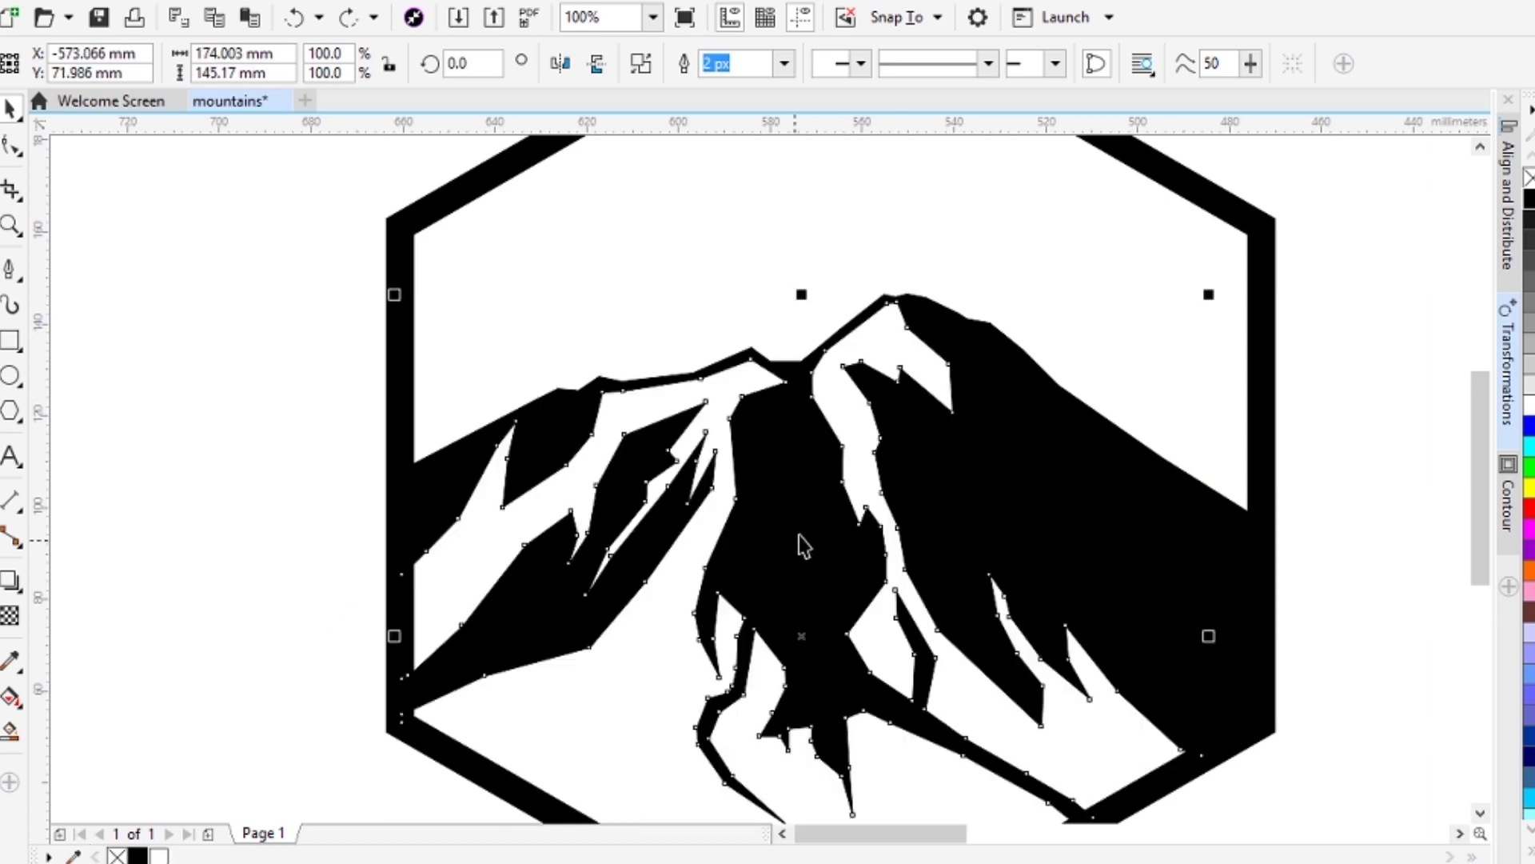
Step: Select the silhouette and highlight shapes of the mountain and group them
scroll(806, 529, "down", 1)
left_click_drag(809, 531, 674, 542)
left_click_drag(357, 192, 1082, 630)
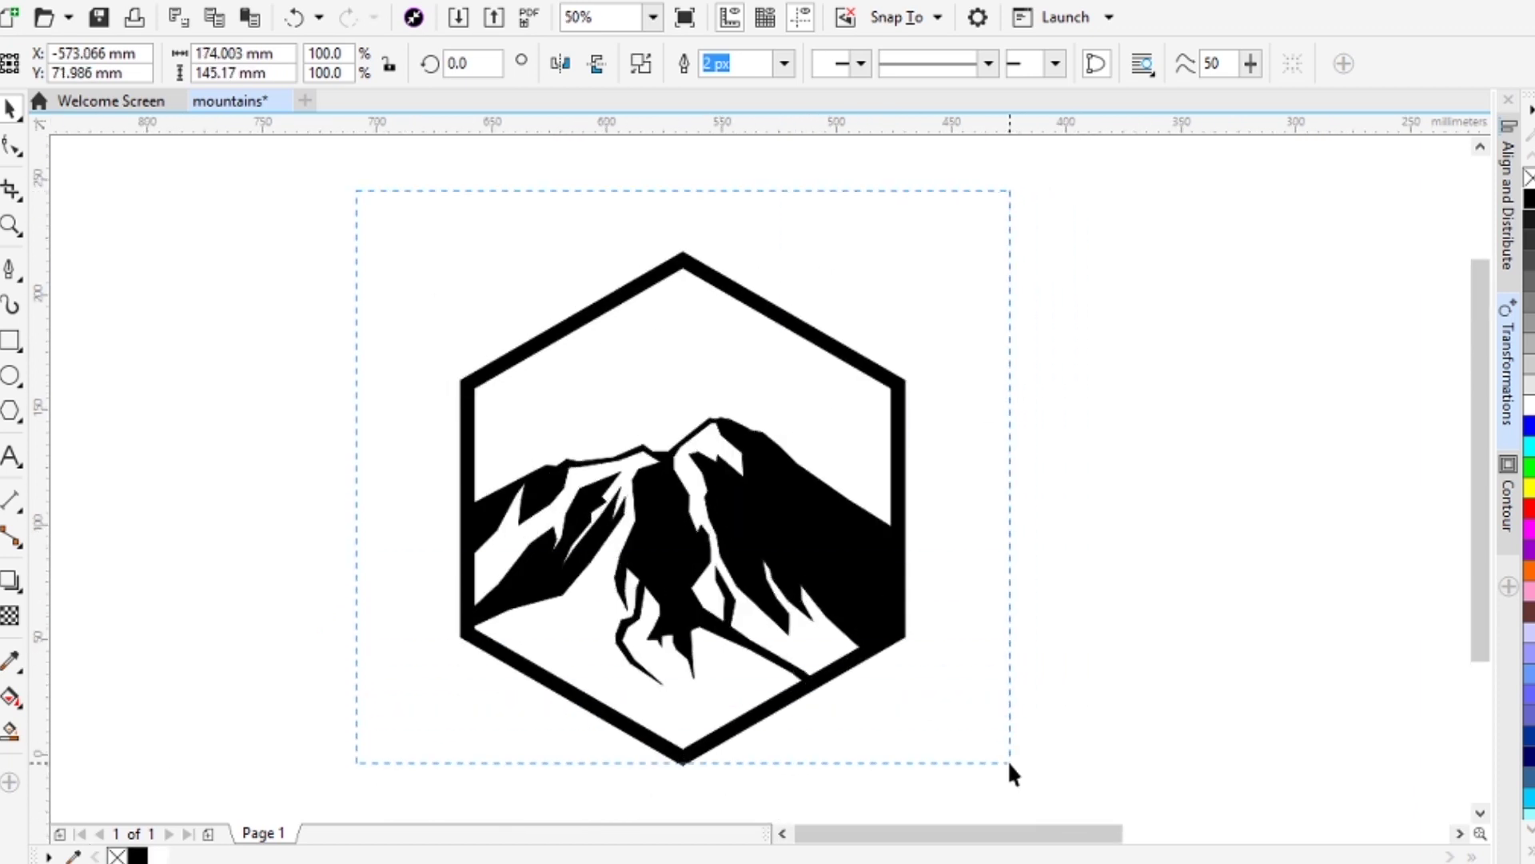
left_click_drag(1010, 781, 1009, 781)
left_click_drag(391, 381, 1043, 803)
key("ctrl+g")
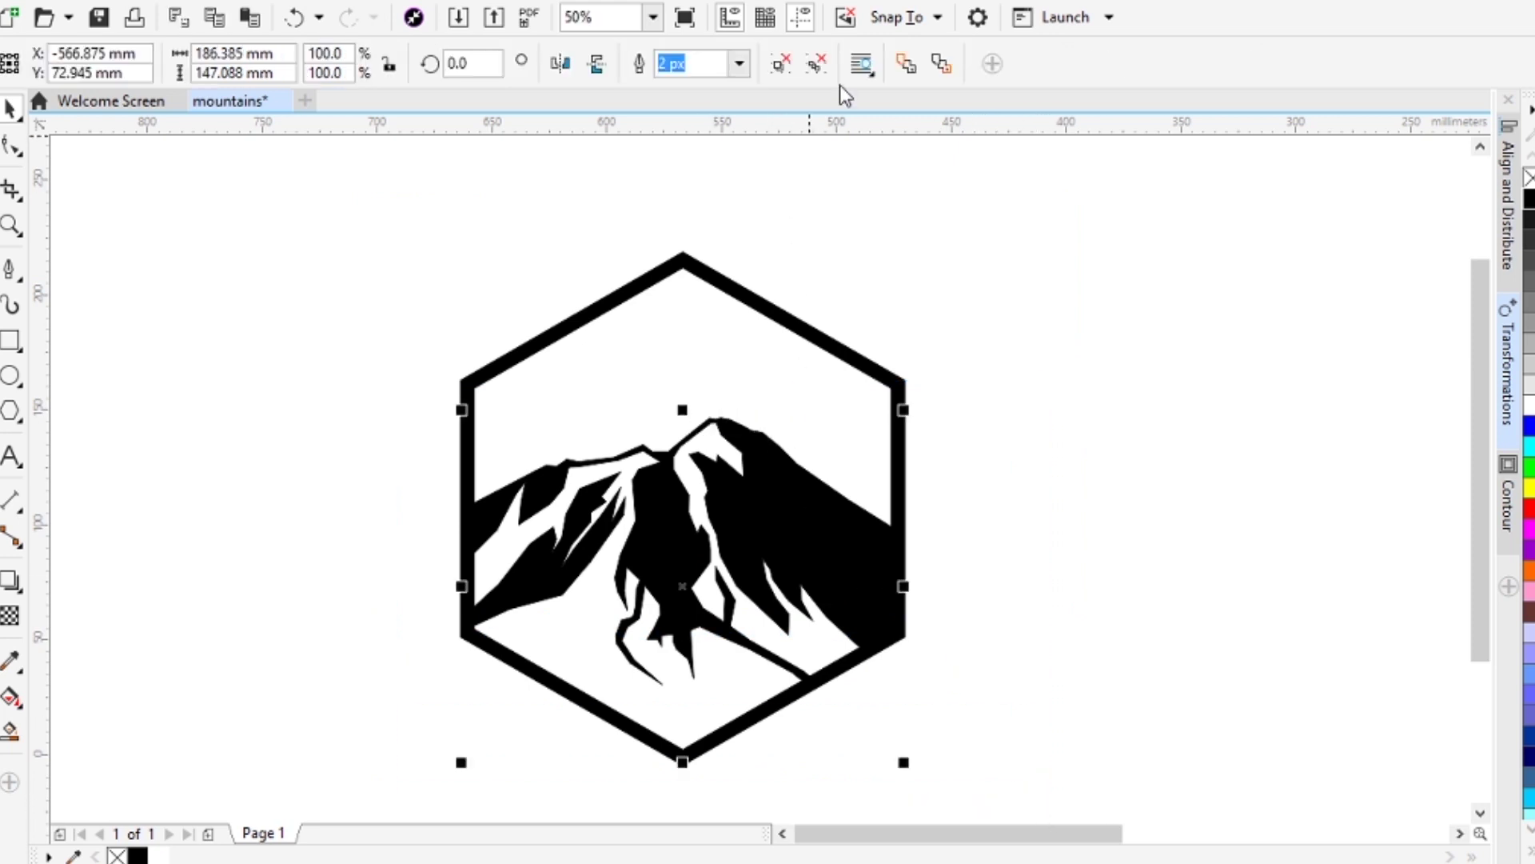
Step: Set the outline width of the hexagonal frame and the mountain to None
left_click_drag(391, 202, 975, 781)
left_click(1040, 63)
left_click(978, 89)
left_click(1063, 308)
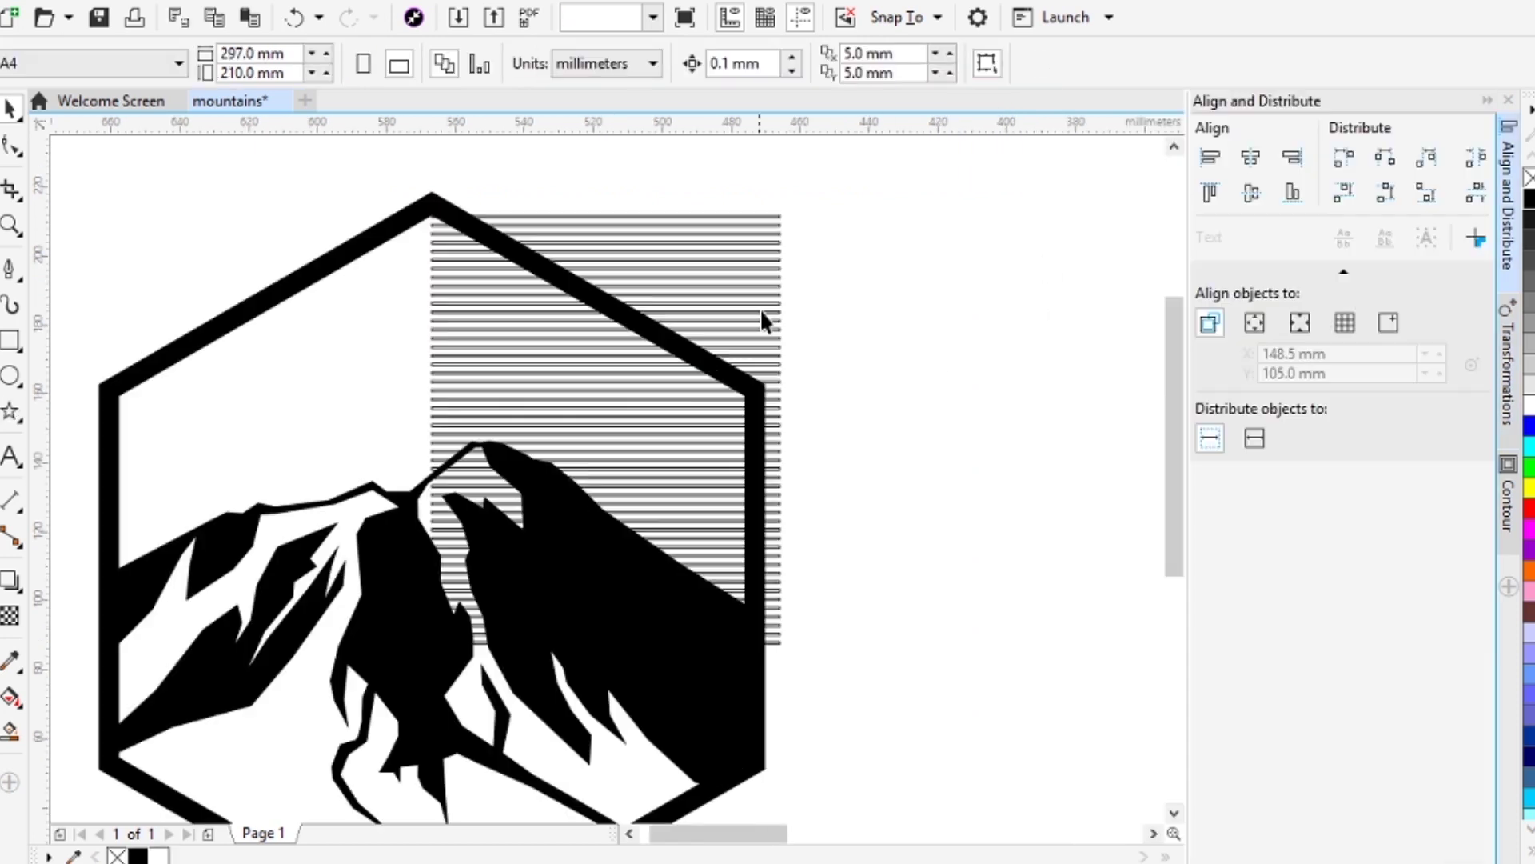
Step: Group the thin horizontal stripes over the hexagon's right half and cut them to the clipboard
left_click(772, 267)
mouse_move(925, 695)
left_mouse_down()
mouse_move(424, 251)
mouse_move(335, 205)
left_mouse_up()
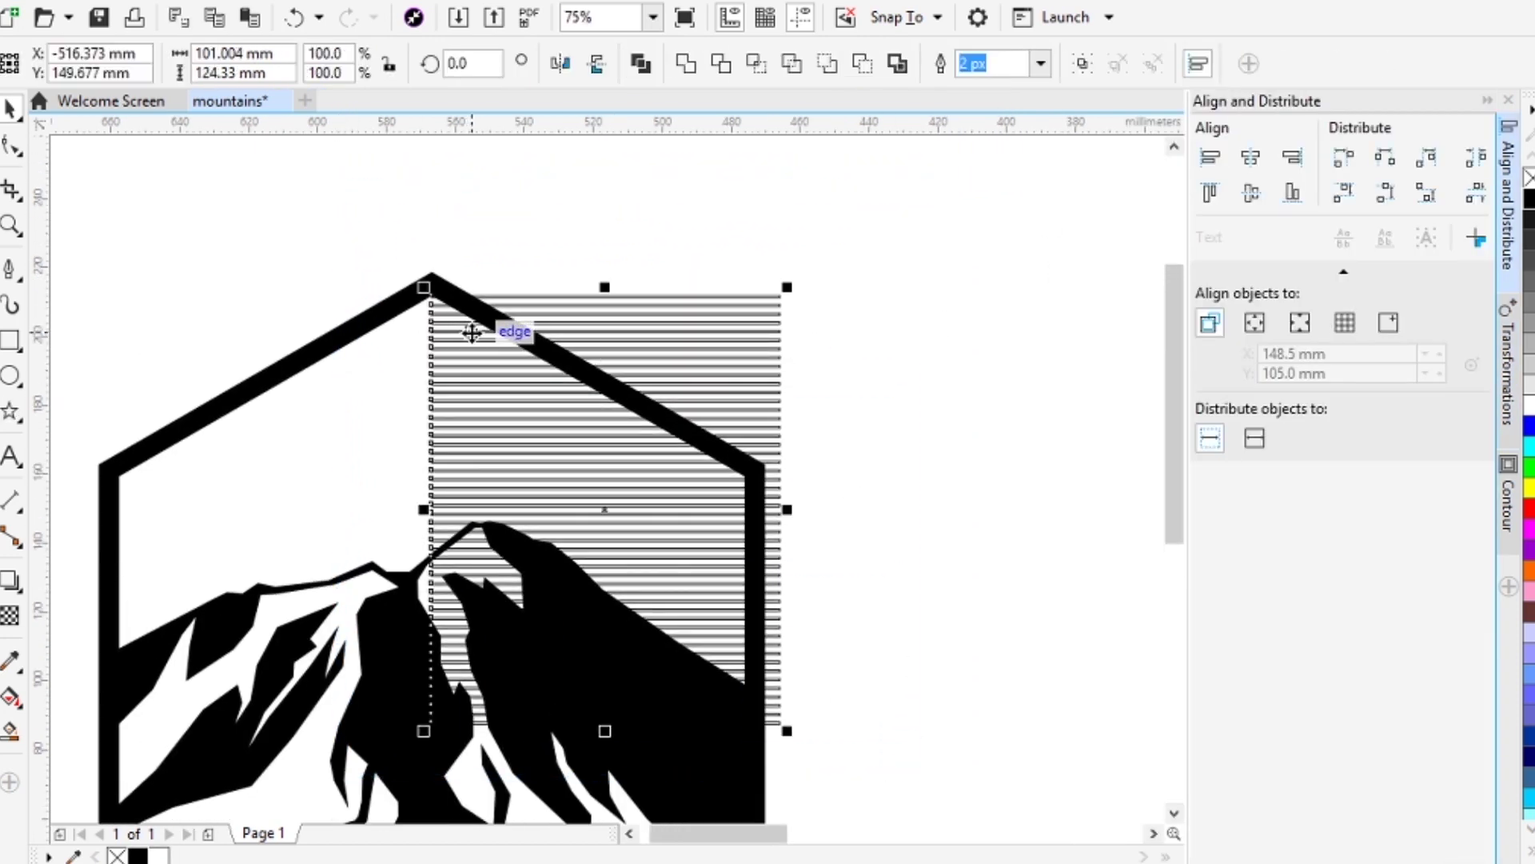
key("ctrl+g")
key("Delete")
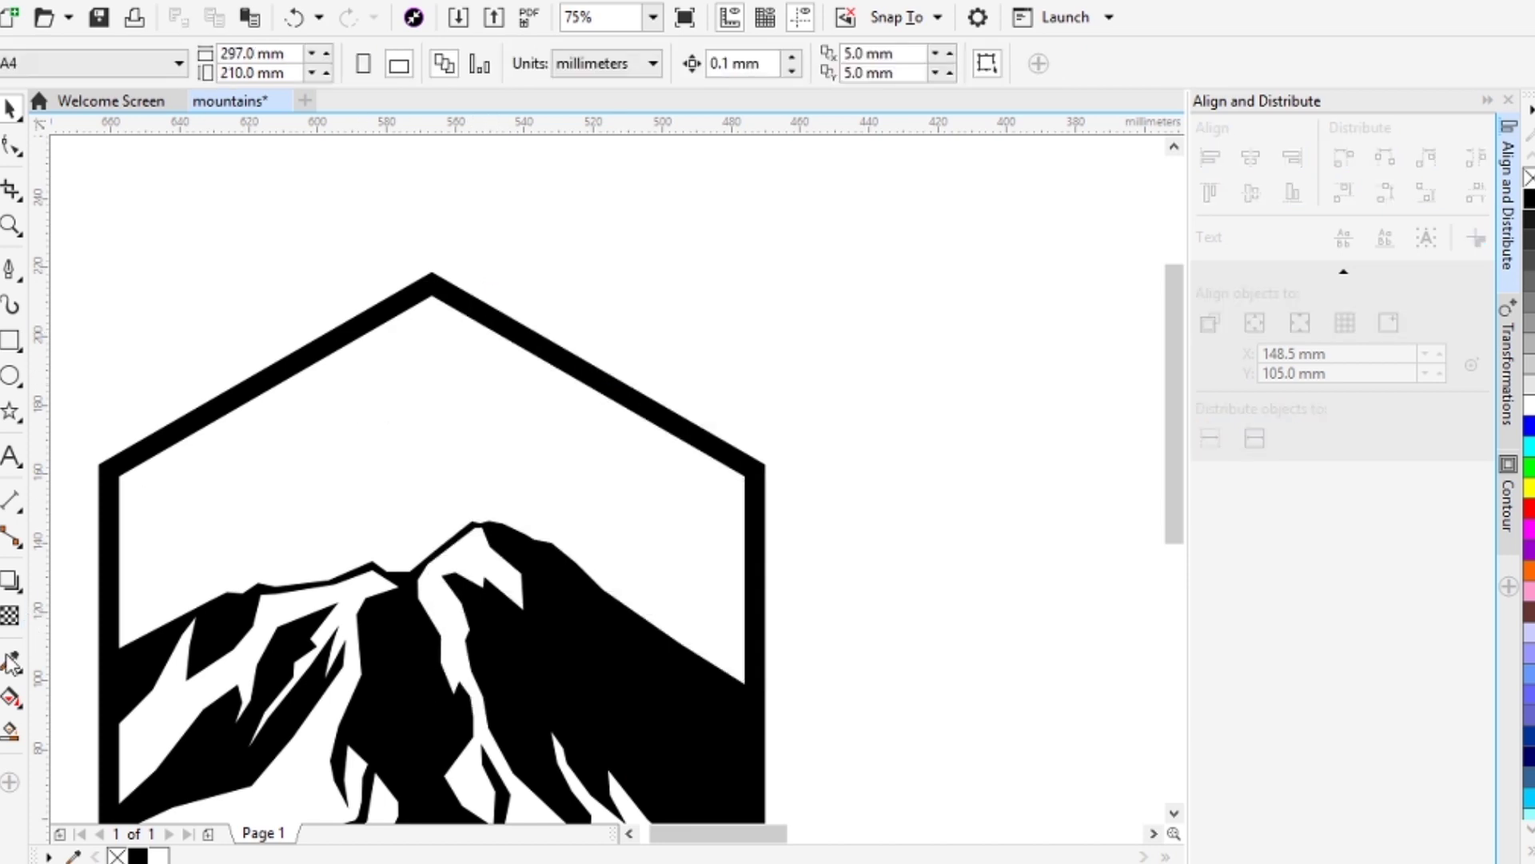
Step: Create a red shape filling the sky area between the frame and the mountain with Smart Fill
left_click(10, 731)
left_click(360, 464)
key("space")
left_click(822, 427)
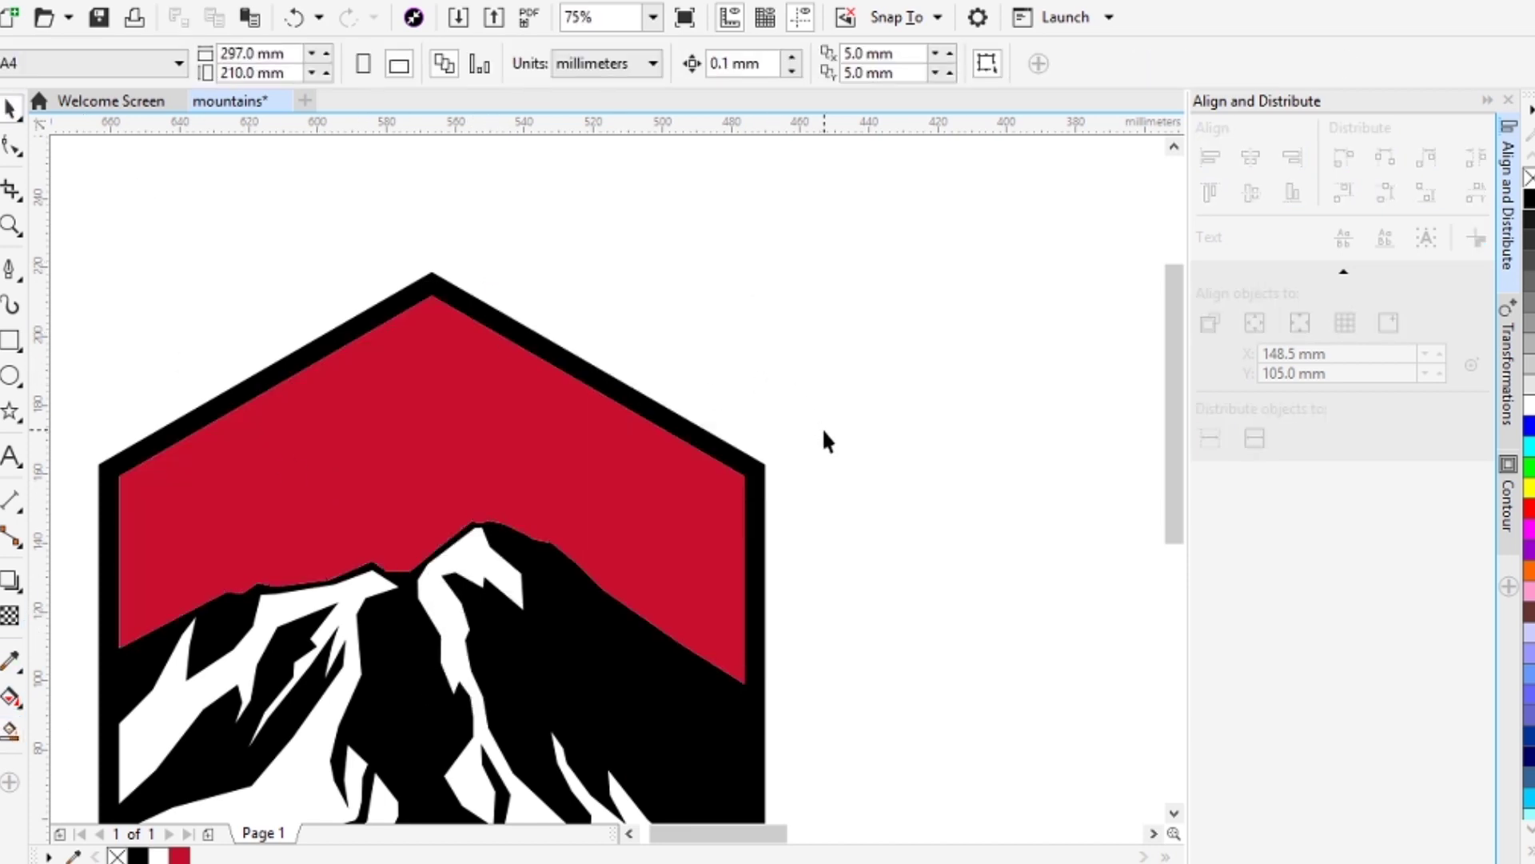
Step: Paste the stripe group, intersect it with the red sky shape, and delete both source objects
key("ctrl+v")
left_click(360, 421, "shift")
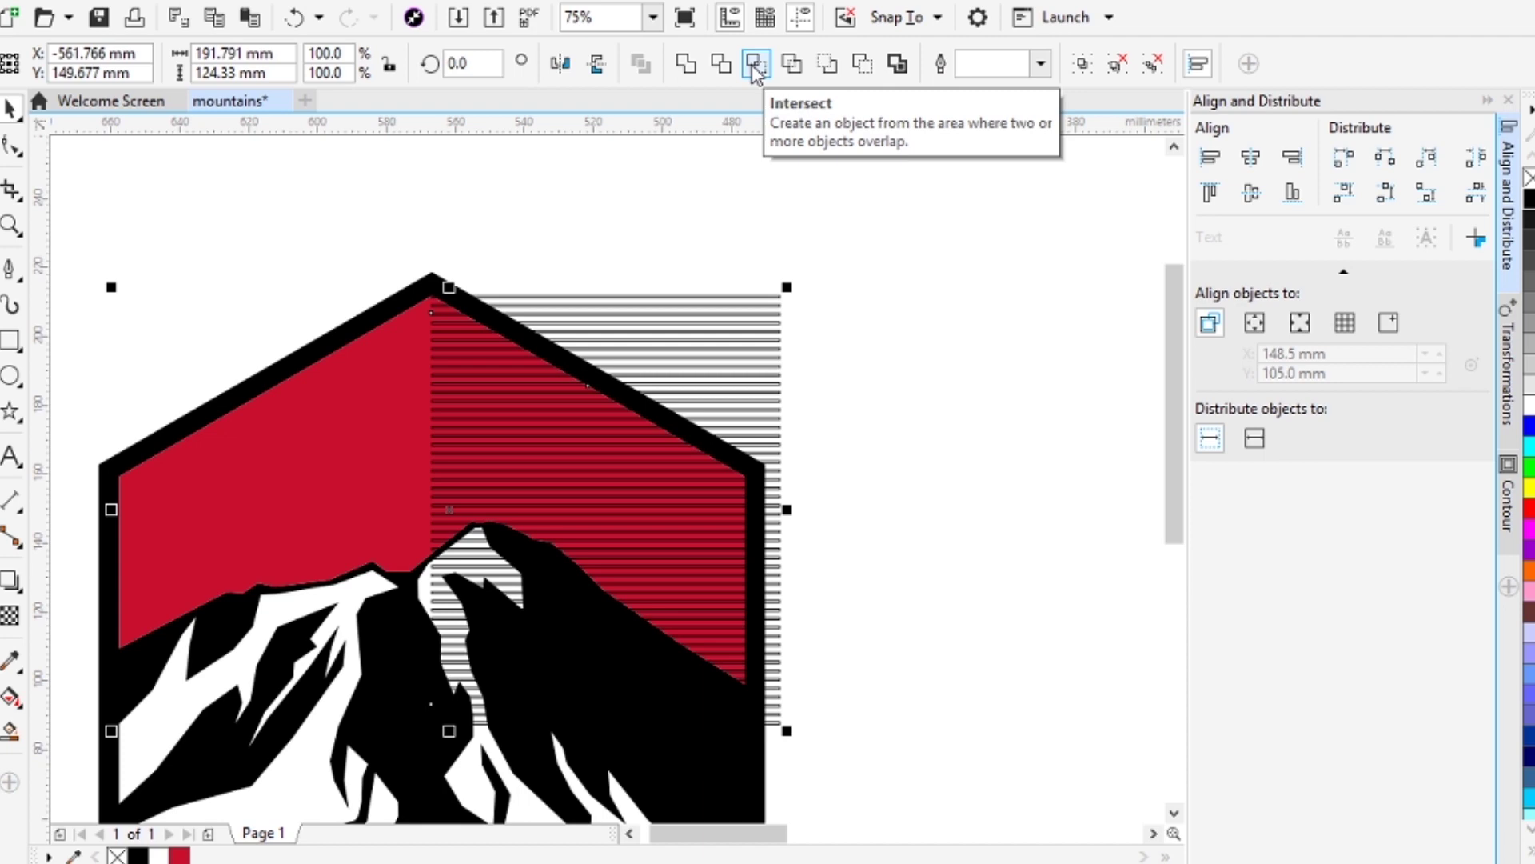
left_click(750, 61)
key("Delete")
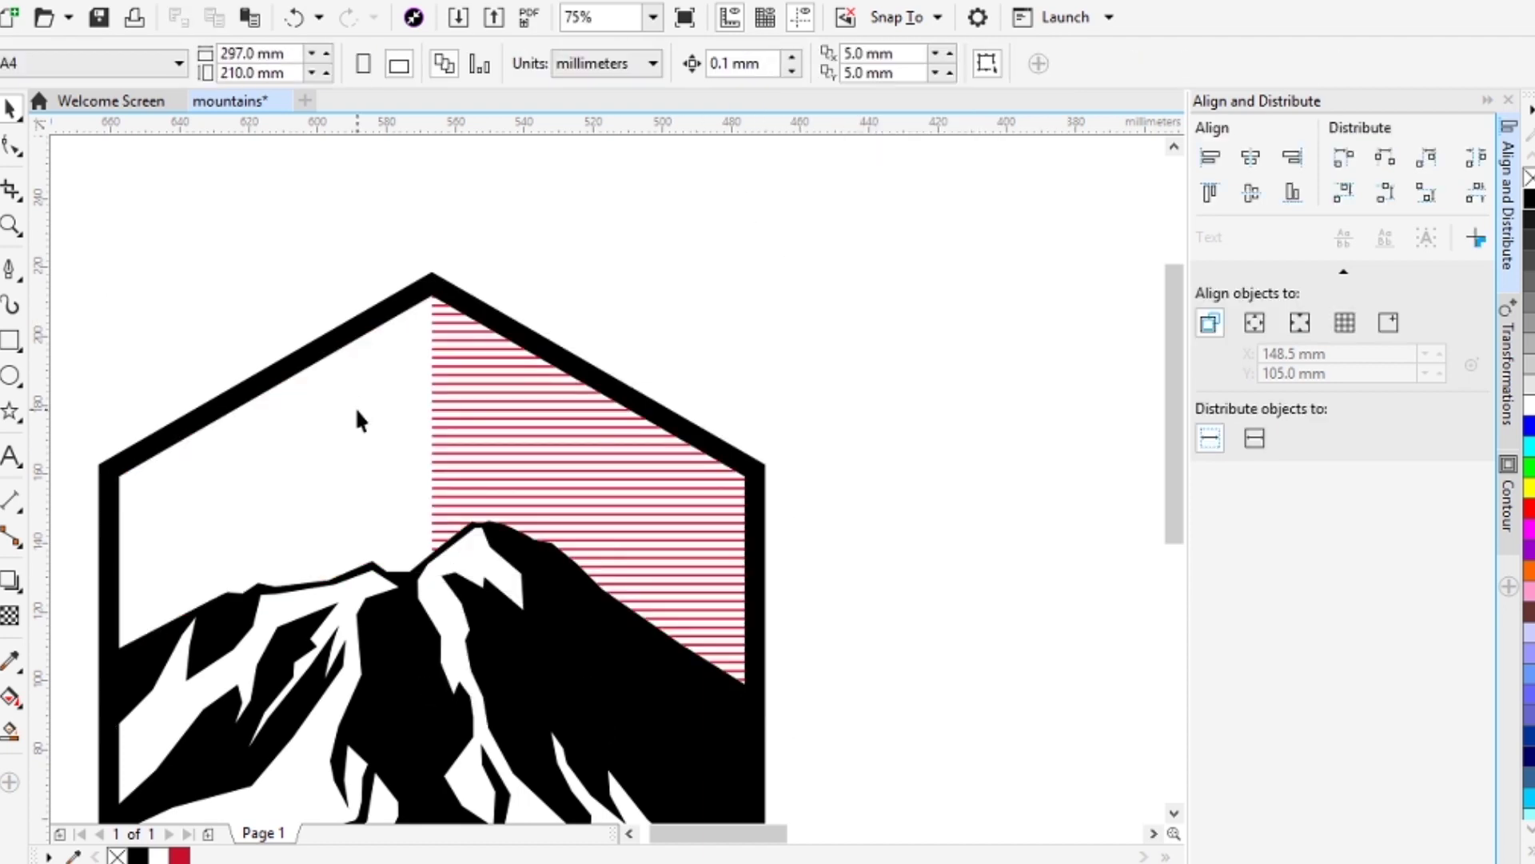
Step: Recolour the cropped sky stripes from red to black
left_click_drag(363, 239, 848, 727)
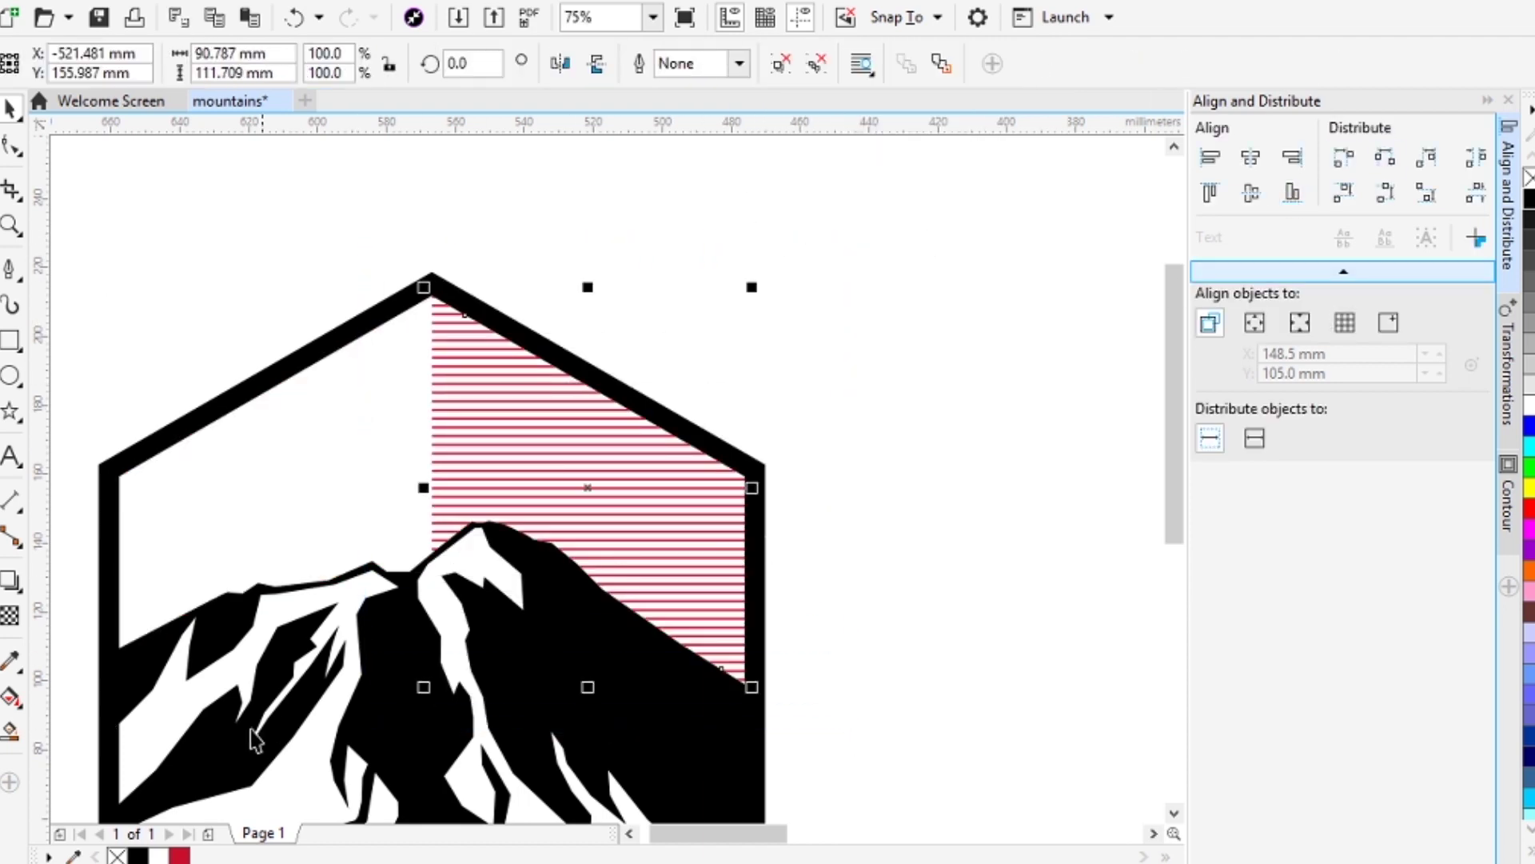
left_click(137, 856)
left_click_drag(372, 303, 483, 288)
left_click(729, 224)
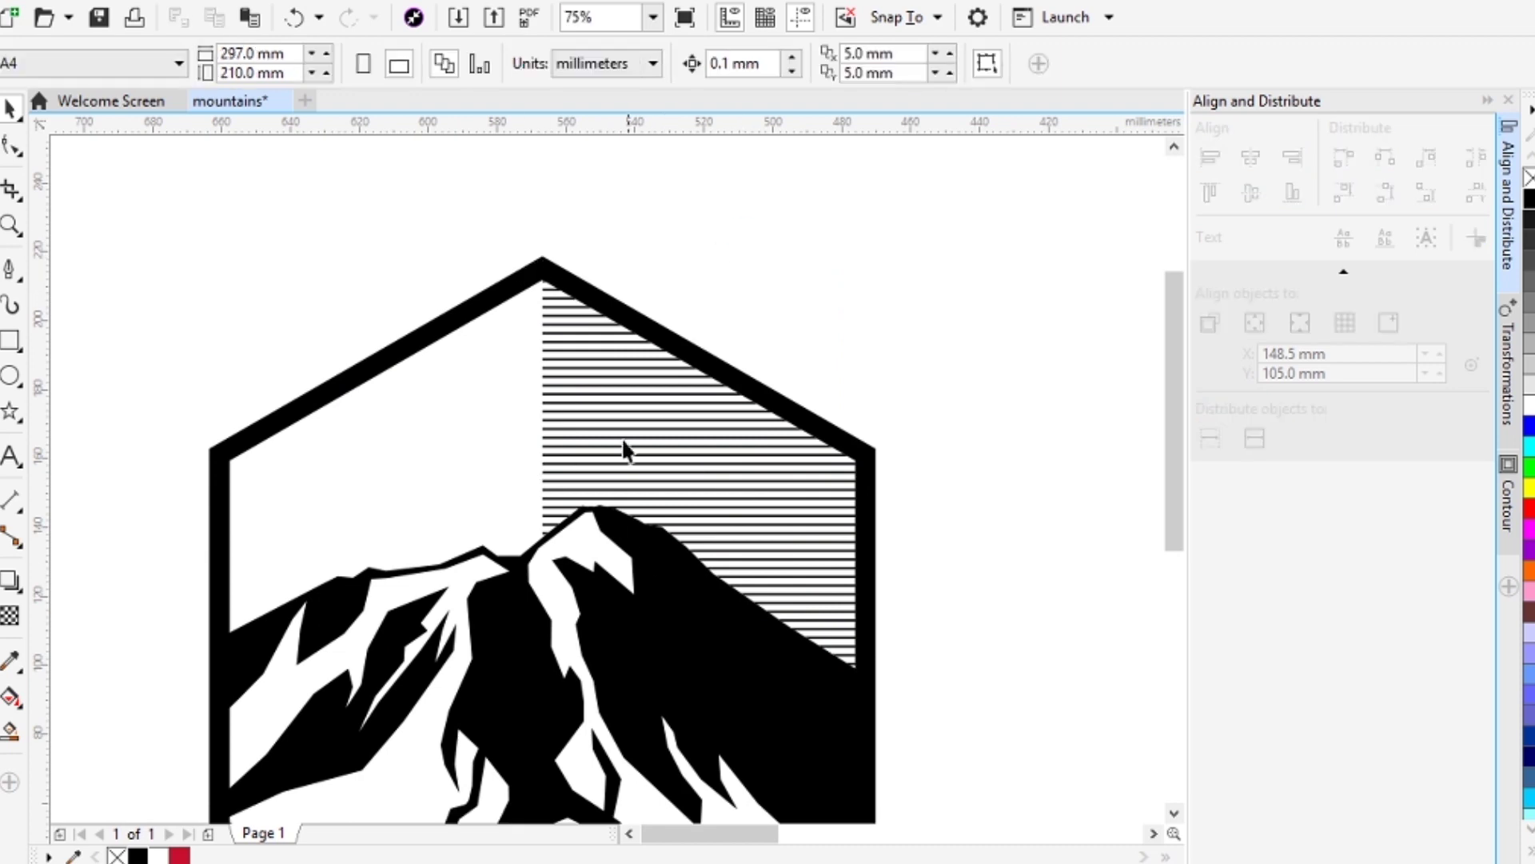
Step: Remove the outlines from all objects of the hexagon illustration, including the sky stripes
scroll(625, 410, "down", 2)
left_click_drag(301, 274, 856, 793)
left_click(1040, 63)
left_click(1005, 90)
left_click(908, 253)
scroll(554, 374, "up", 2)
left_click_drag(828, 366, 524, 291)
scroll(531, 299, "down", 2)
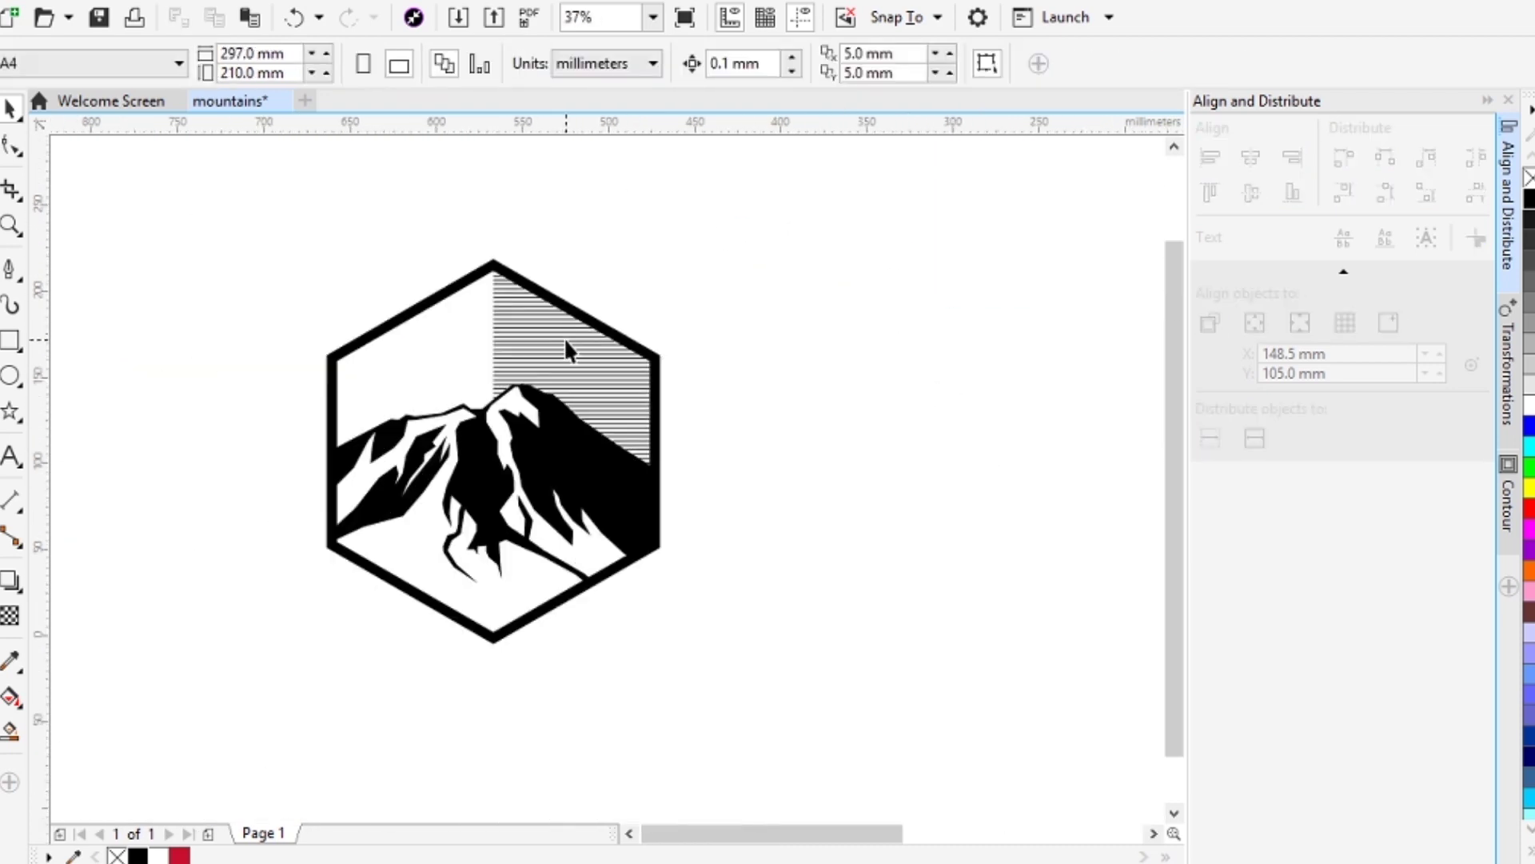
Step: Draw a Pen curve about 42 mm wide and 41 mm high from above the hexagon's apex down into the striped sky
scroll(566, 347, "up", 1)
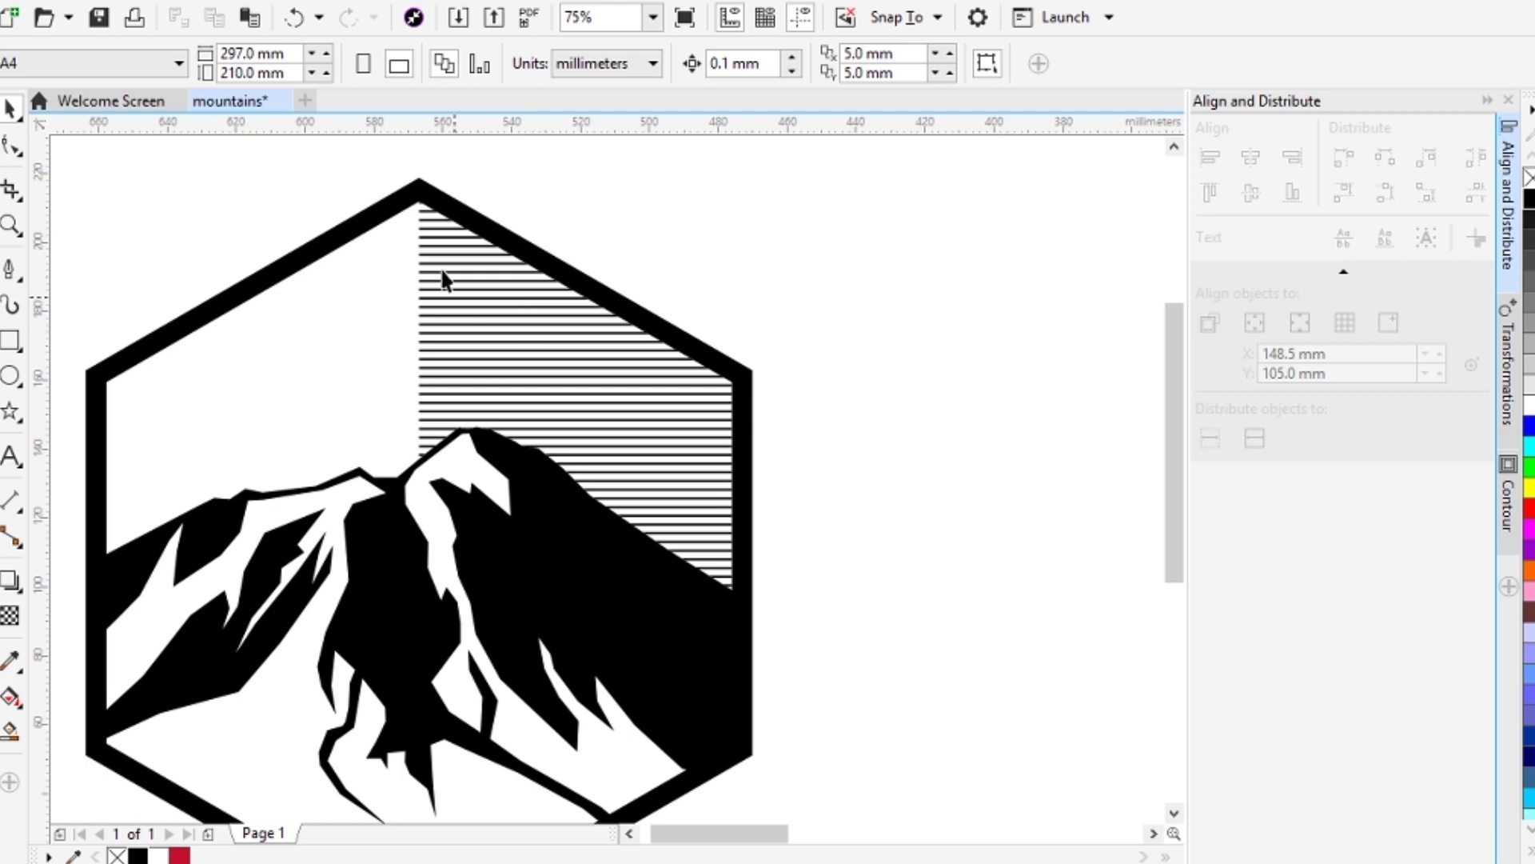
left_click(12, 274)
left_click(364, 166)
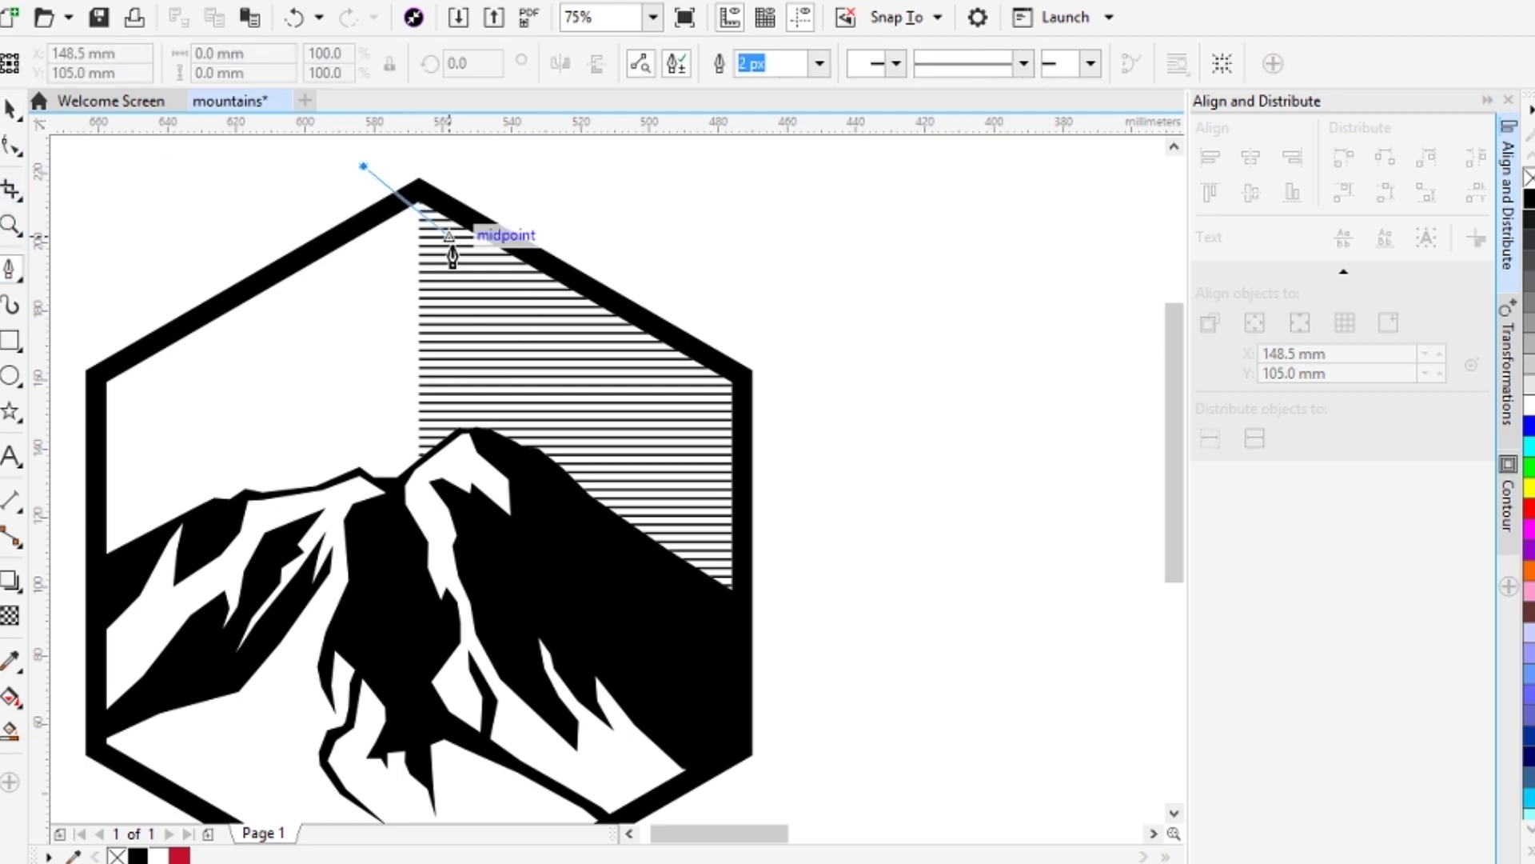
left_click_drag(509, 305, 531, 376)
key("Return")
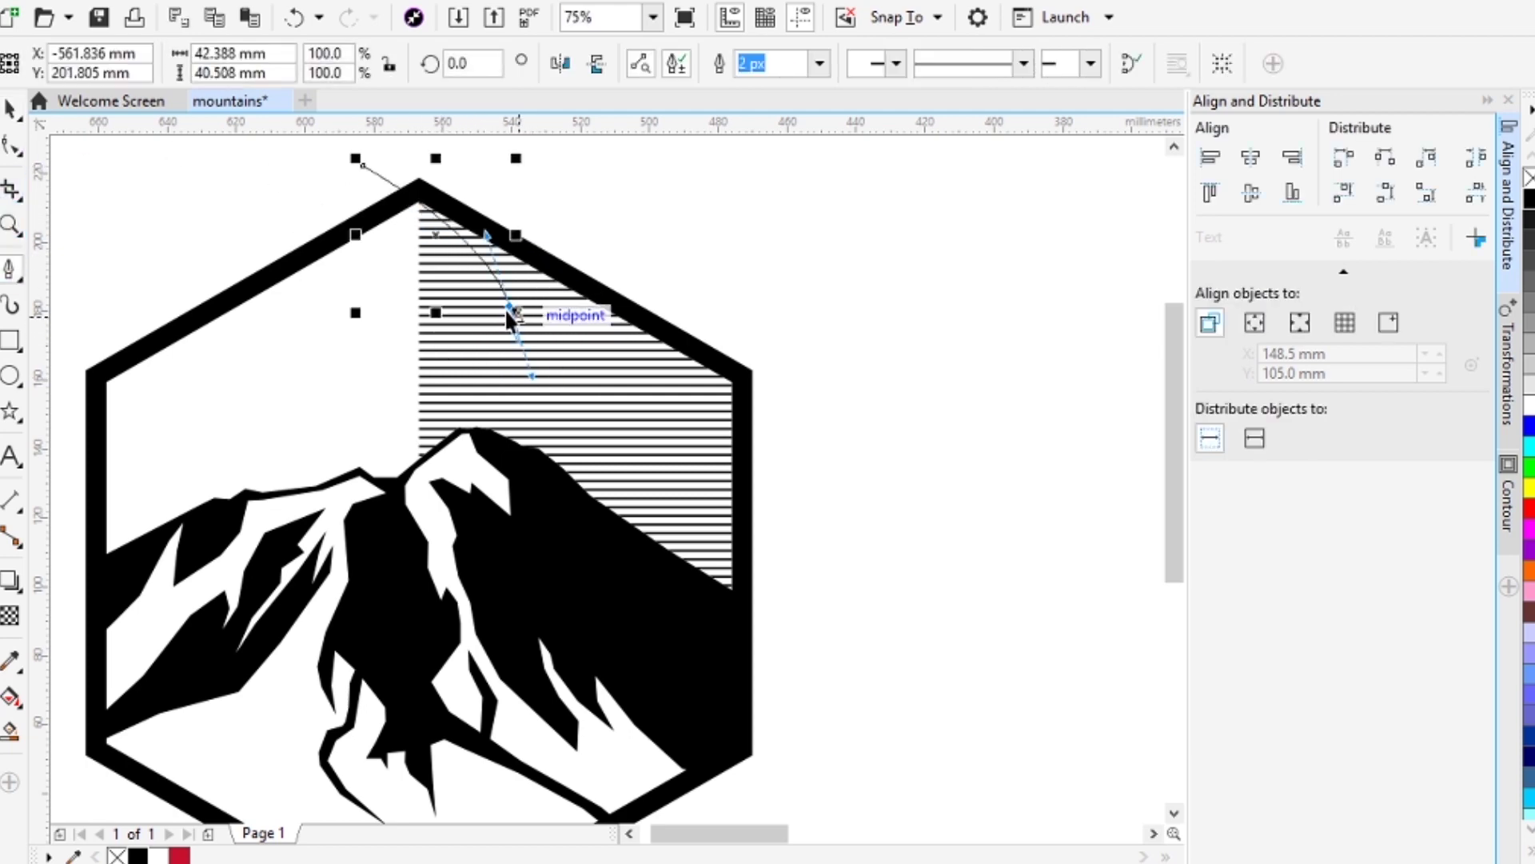
scroll(485, 327, "up", 2)
left_click_drag(713, 346, 772, 413)
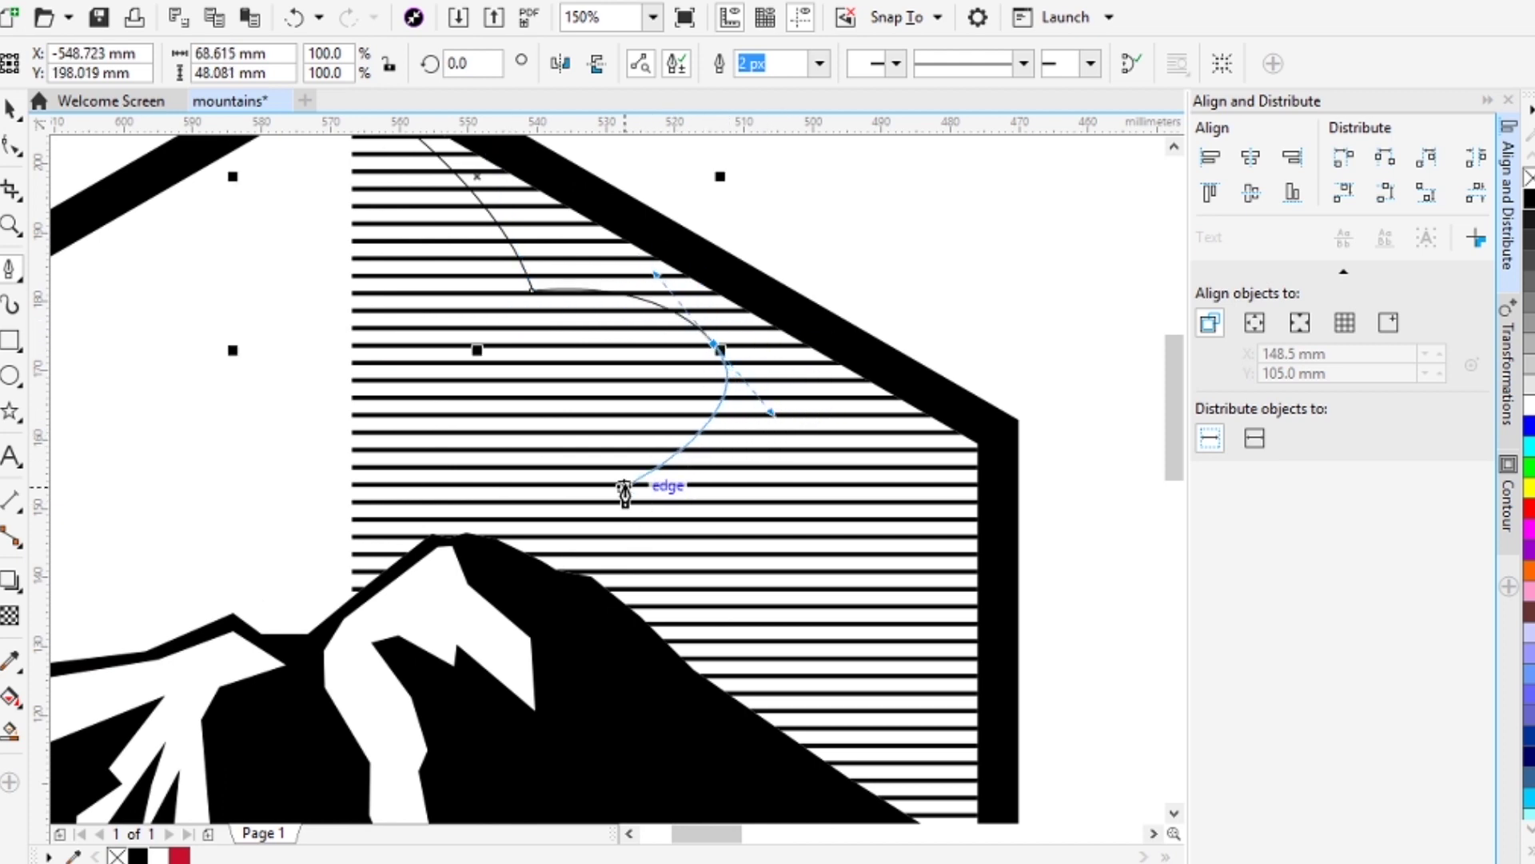
key("ctrl+z")
left_click_drag(769, 466, 821, 640)
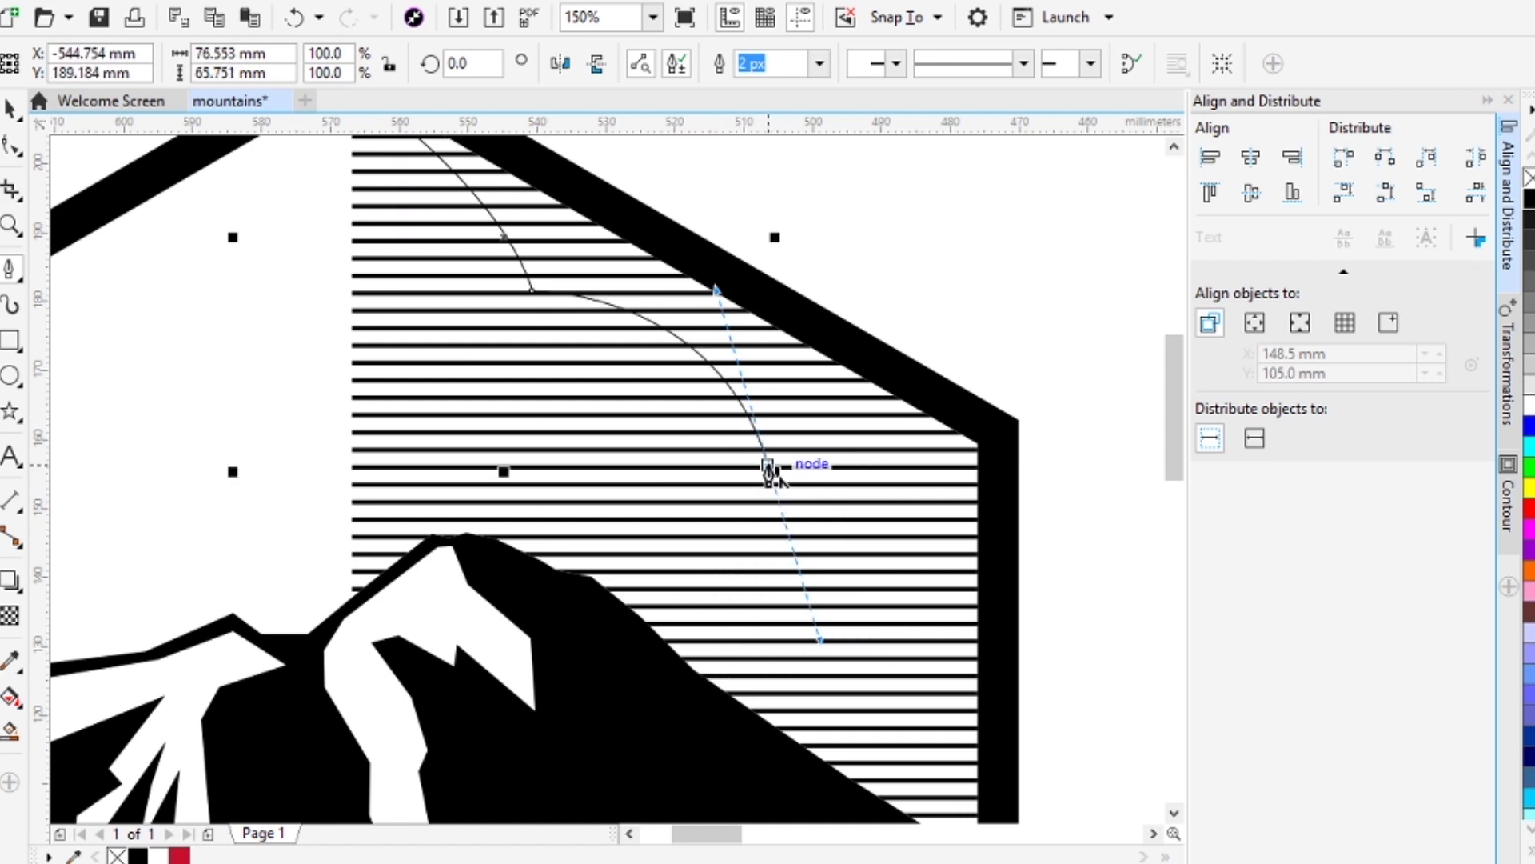
key("ctrl+z")
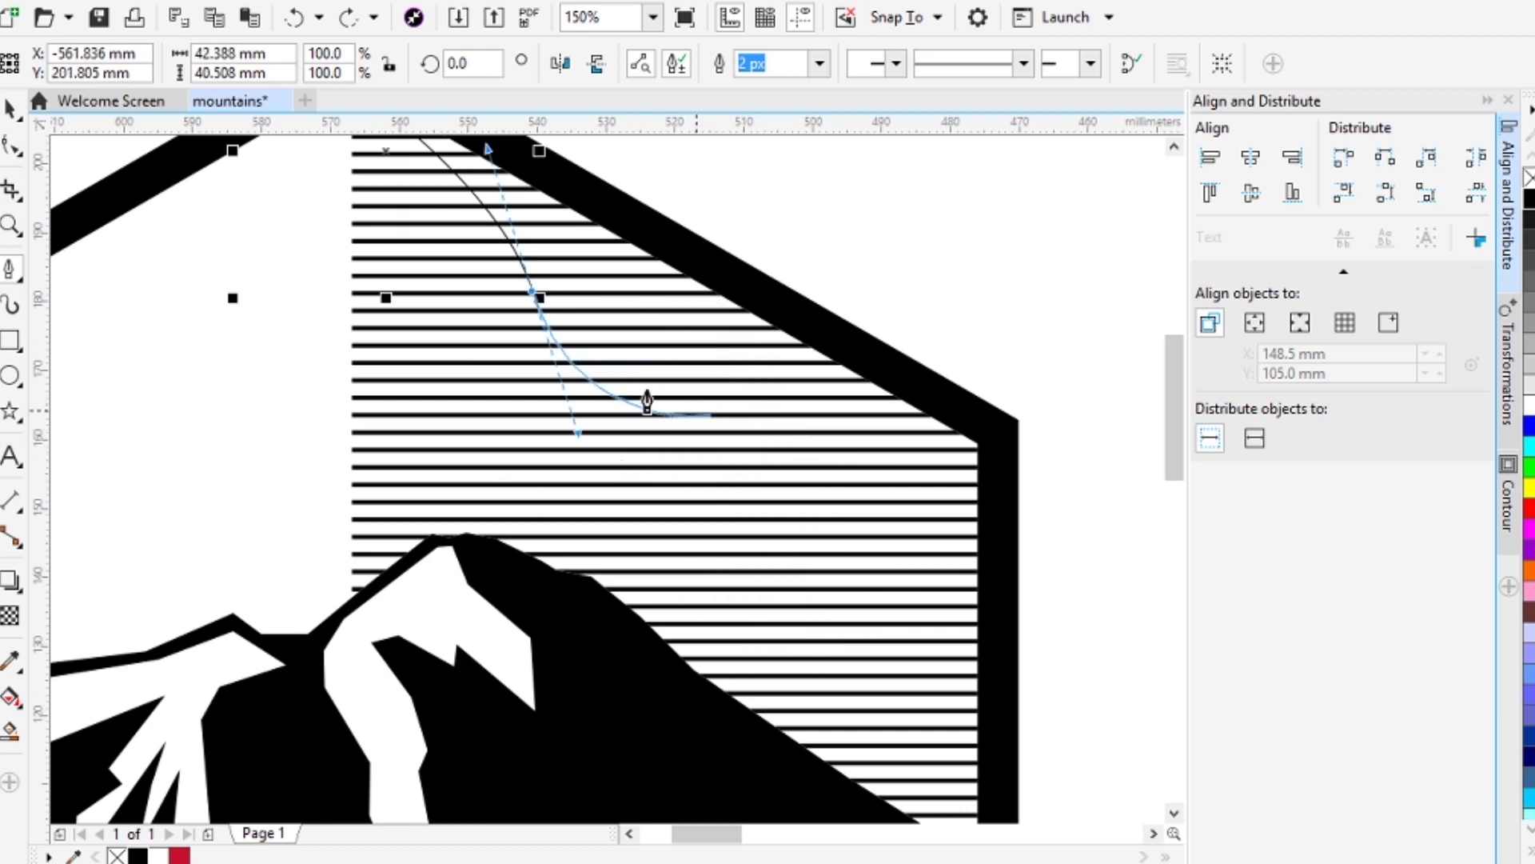
Step: Extend the path with a second arc curving down to the right, making it about 71 mm wide and 55 mm high
scroll(724, 383, "up", 2)
left_click_drag(733, 387, 856, 582)
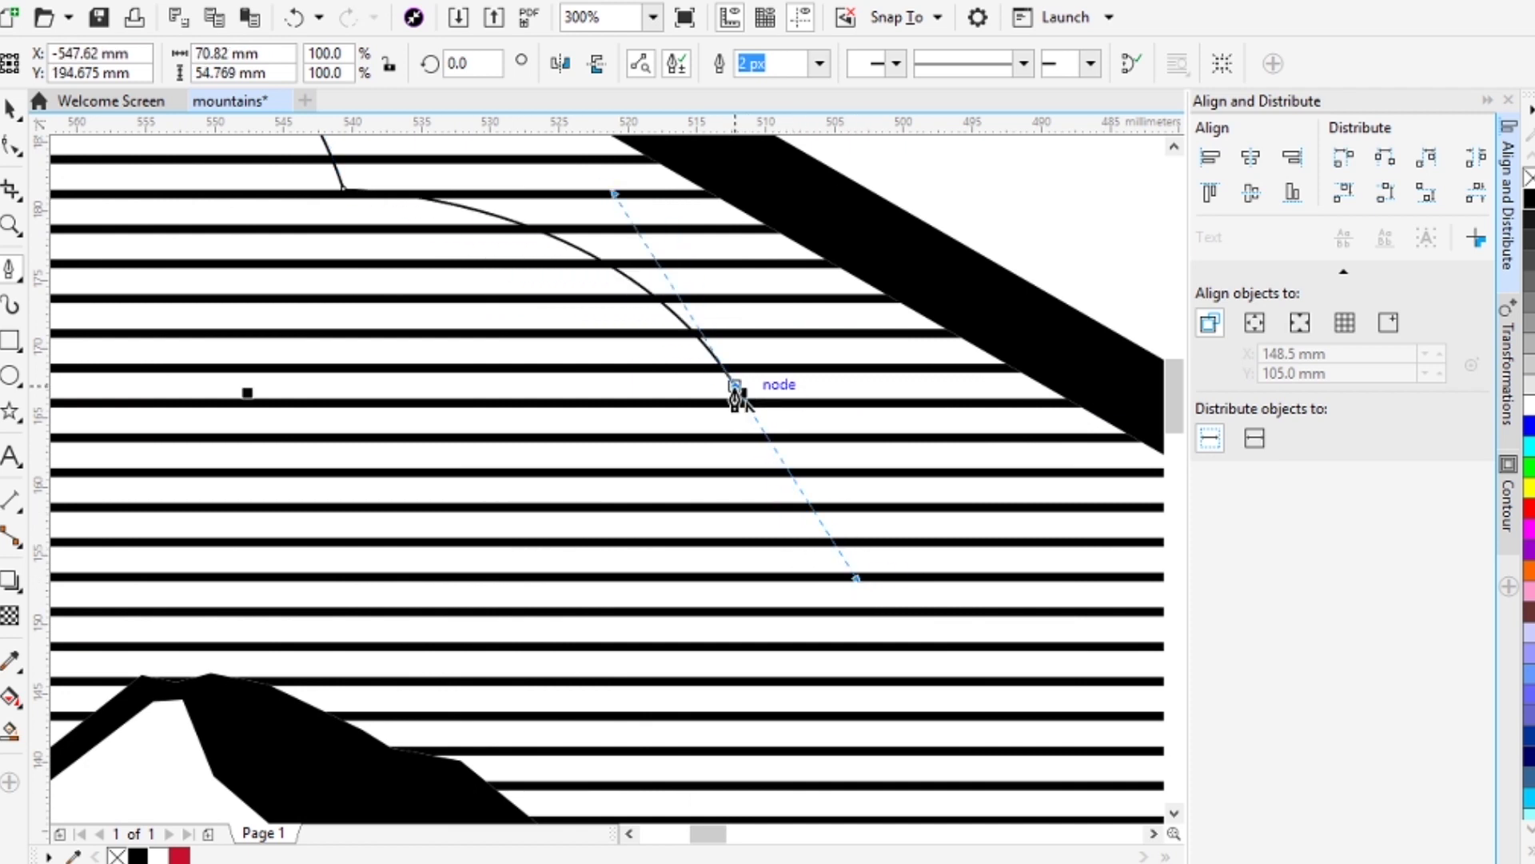
left_click(735, 388, "alt")
left_click_drag(678, 379, 512, 335)
scroll(552, 383, "down", 1)
scroll(450, 388, "up", 1)
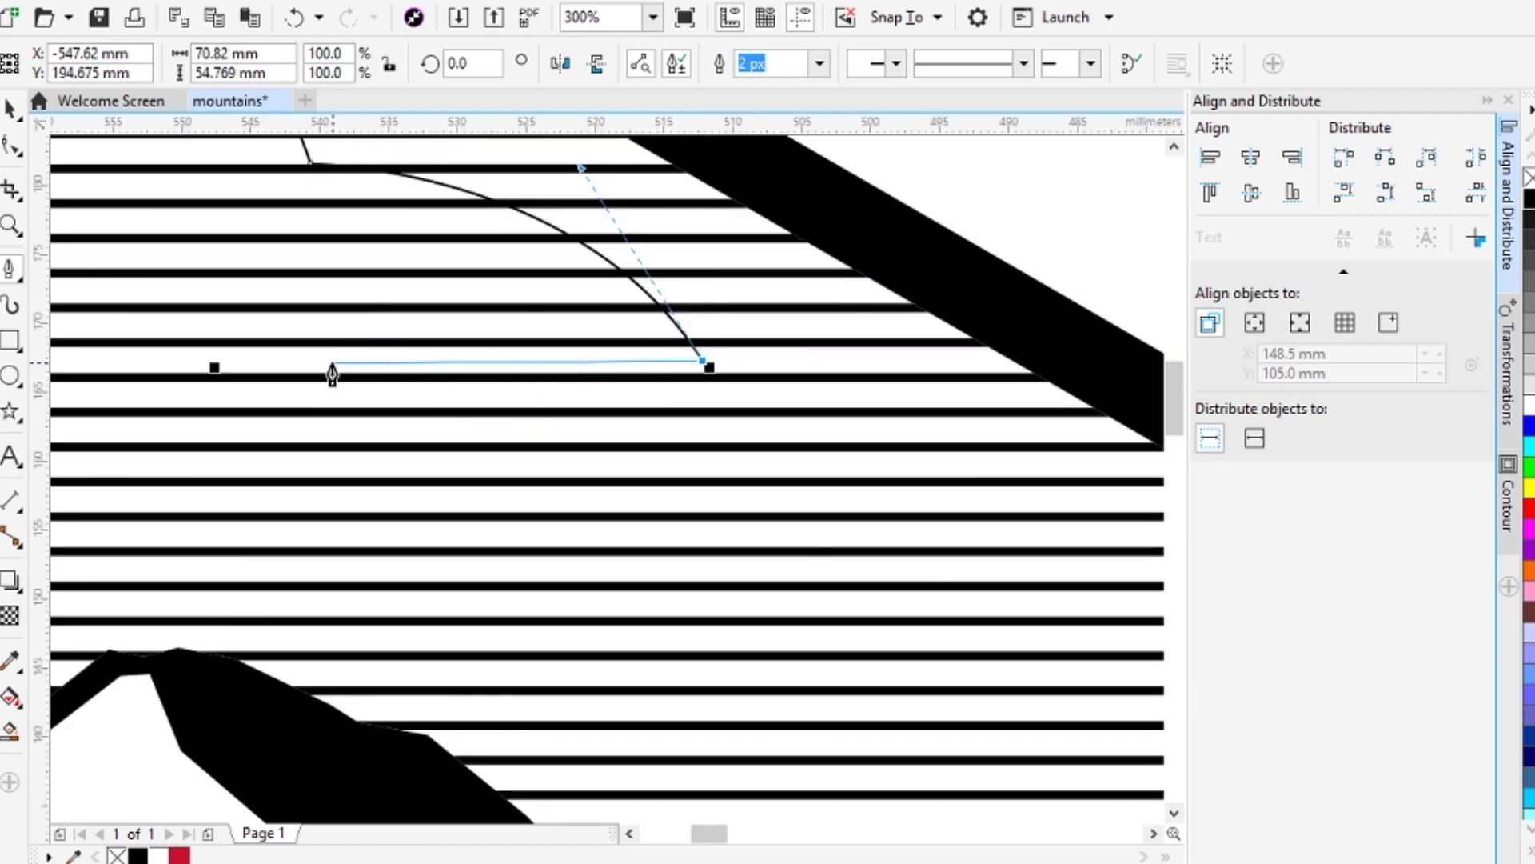
Step: Extend the Pen path with a straight step back to the left and a third arc curving down into the mountain's right slope
left_click(320, 361)
scroll(643, 443, "down", 2)
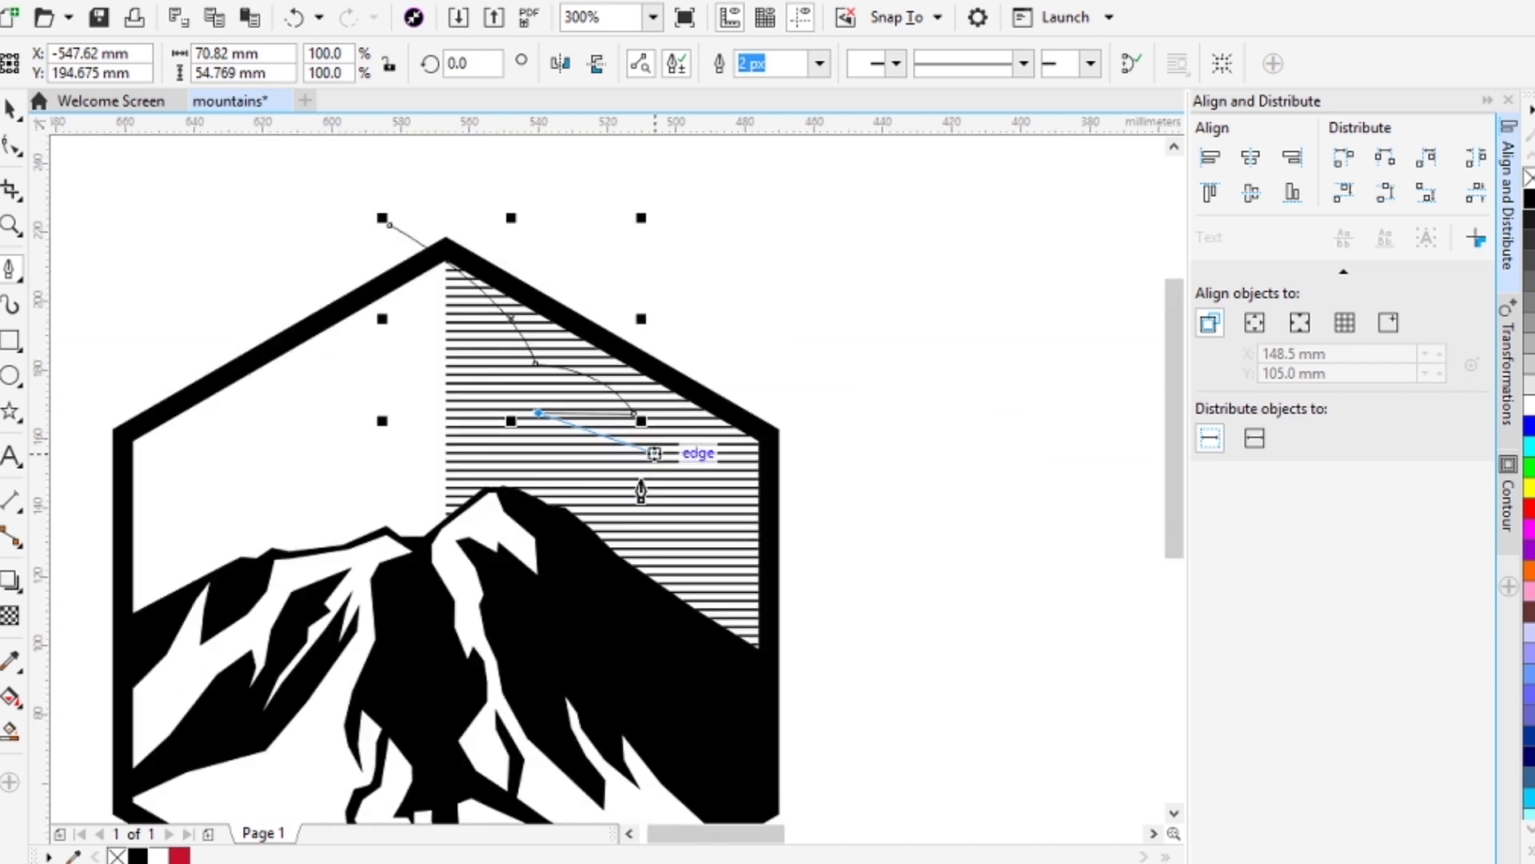
left_click_drag(681, 537, 671, 668)
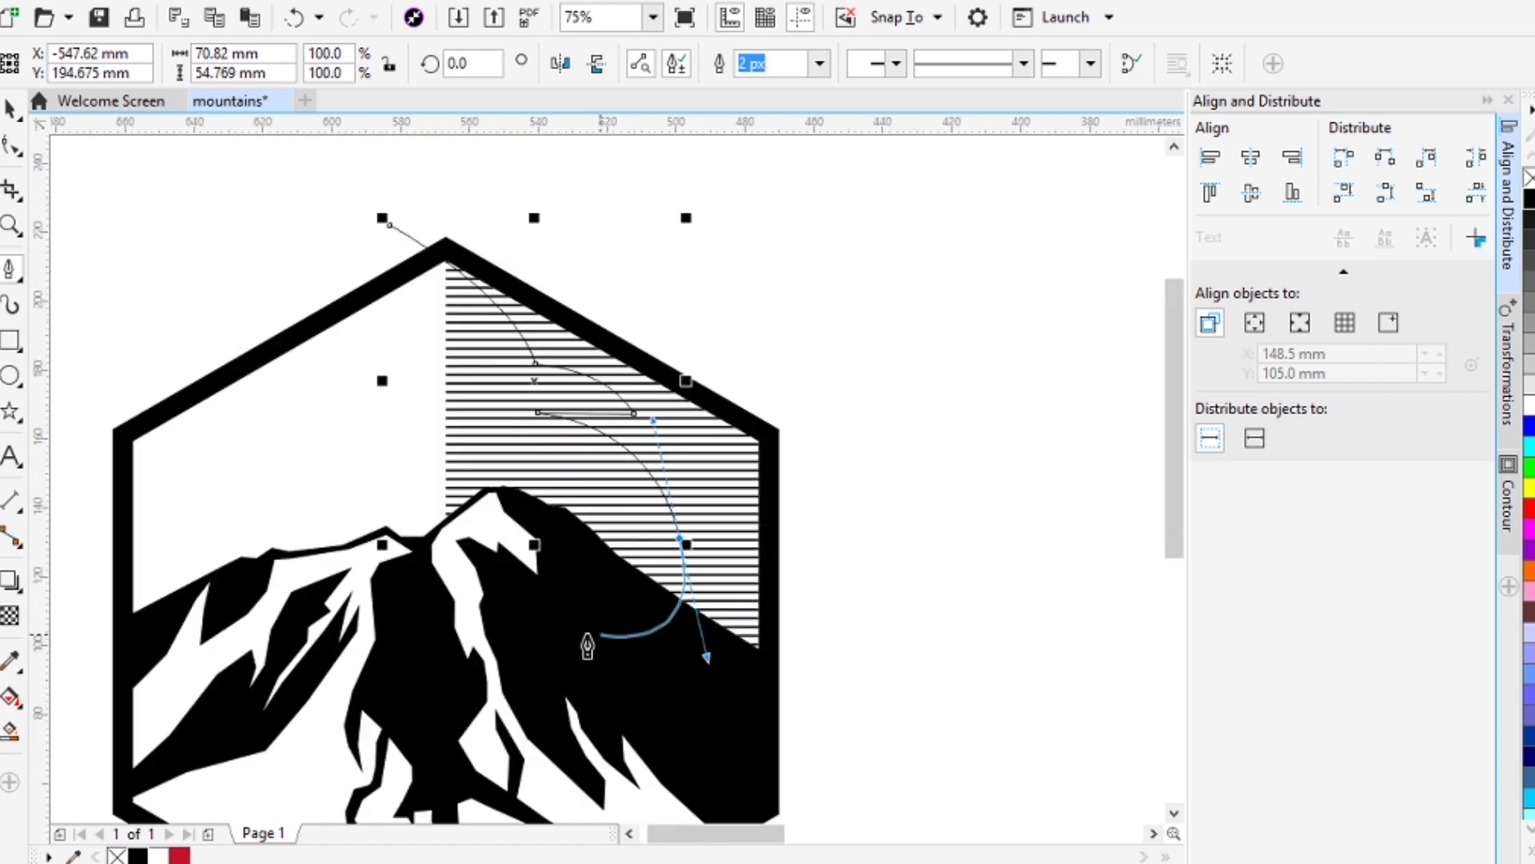
left_click(596, 664)
Step: Close the path around the outside of the hexagon's right side, making the shape about 167 mm wide and 180 mm high
left_click(881, 802)
left_click(965, 549)
left_click(837, 280)
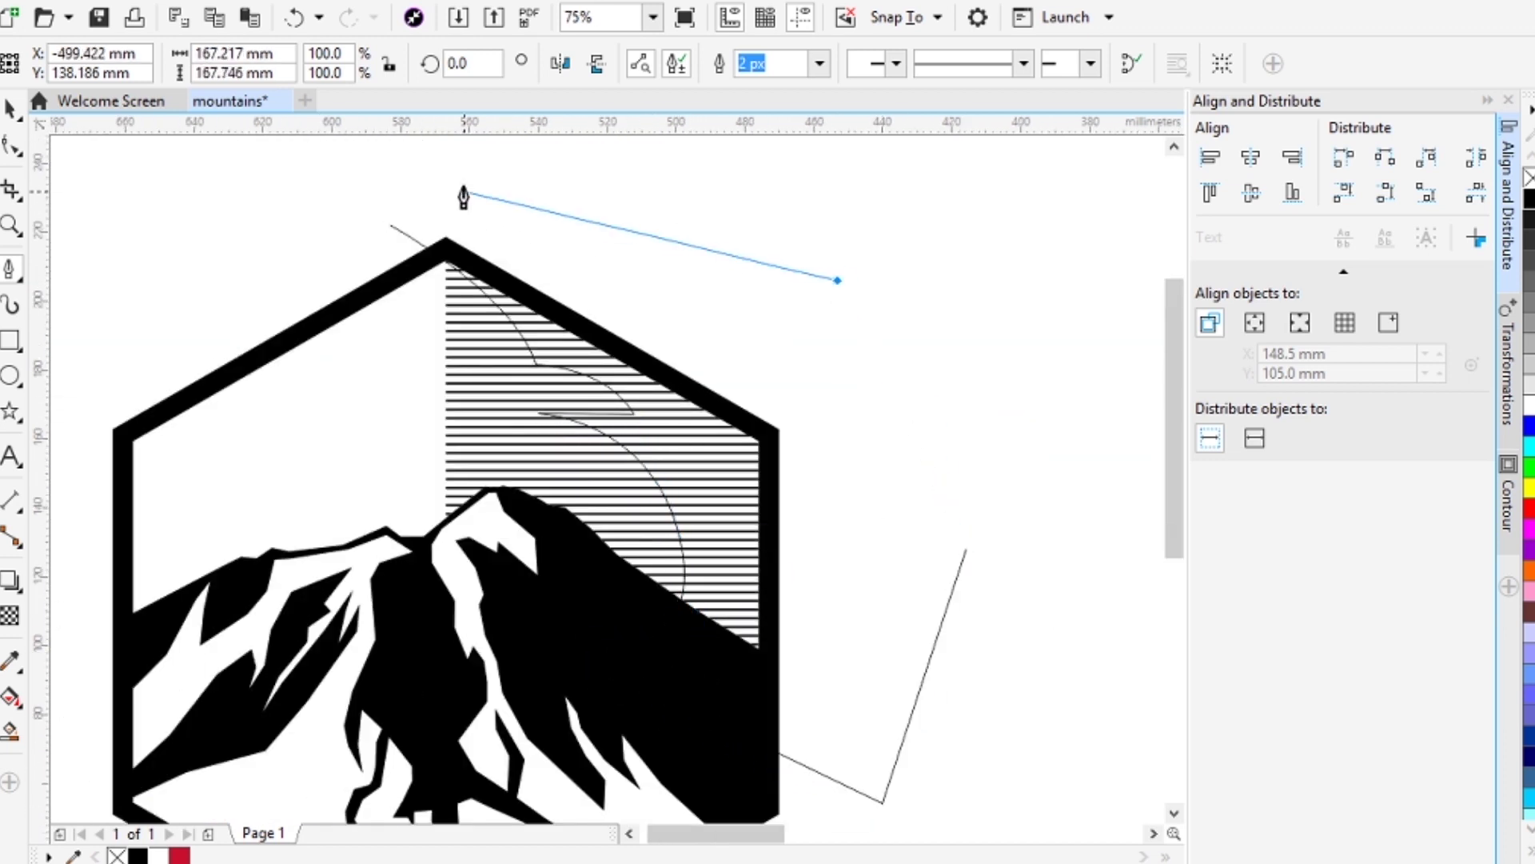
left_click(463, 183)
left_click(389, 225)
Step: Intersect the sky stripes with the closed shape, and delete the original stripes and the cutting shape
left_click(499, 354, "shift")
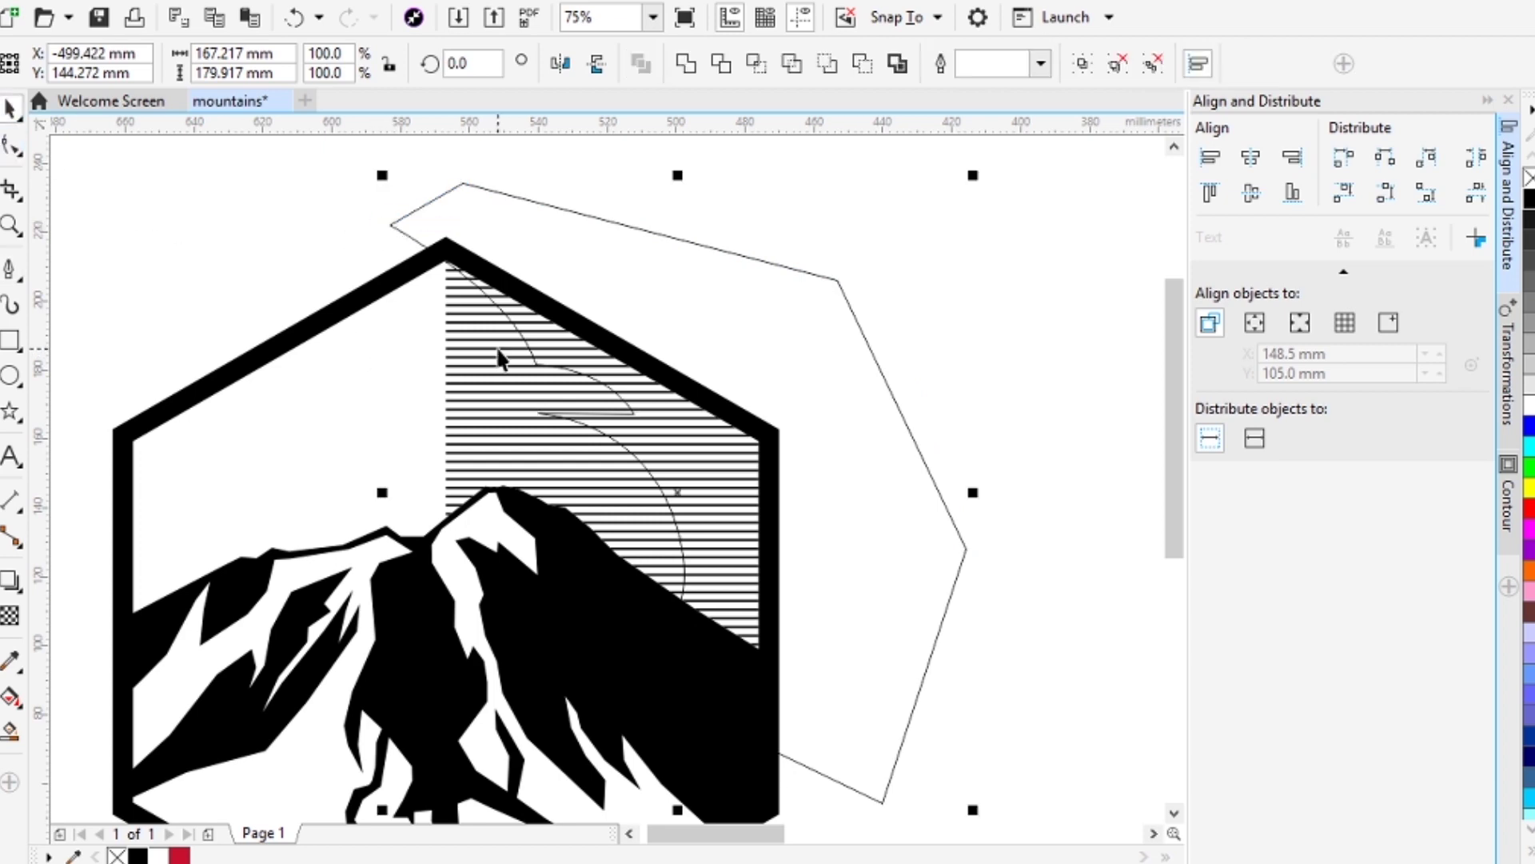
left_click(754, 66)
left_click(916, 205)
left_click(462, 375)
key("Delete")
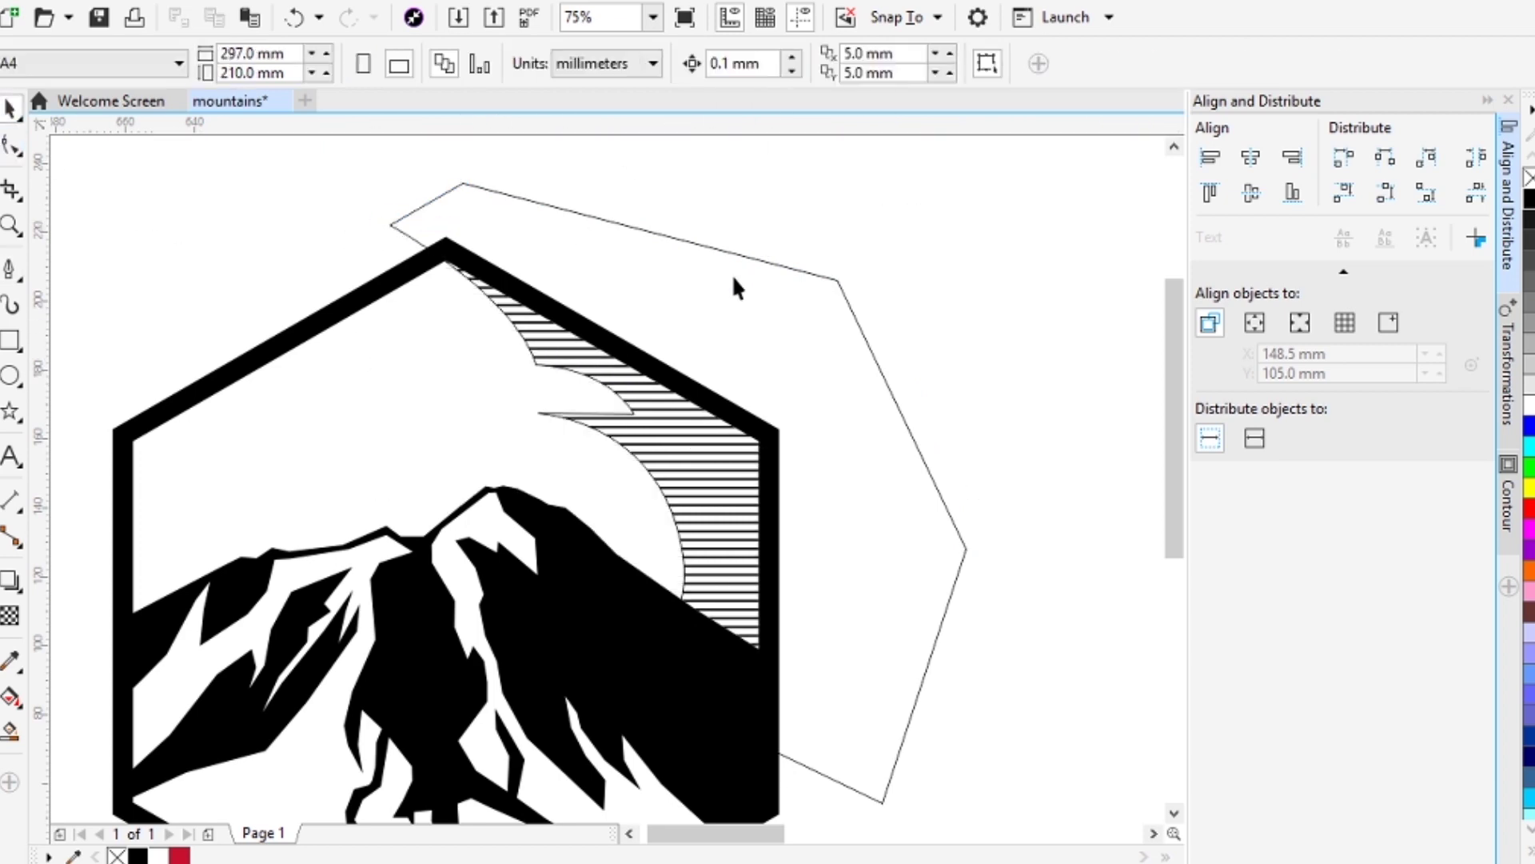
left_click(732, 272)
key("Delete")
left_click(703, 469)
key("Escape")
Step: Draw an ellipse about 244 mm wide and 167 mm high beside the hexagon, and place a horizontally centred, overlapping copy below it
left_click_drag(654, 456, 802, 432)
left_click_drag(709, 344, 1133, 632)
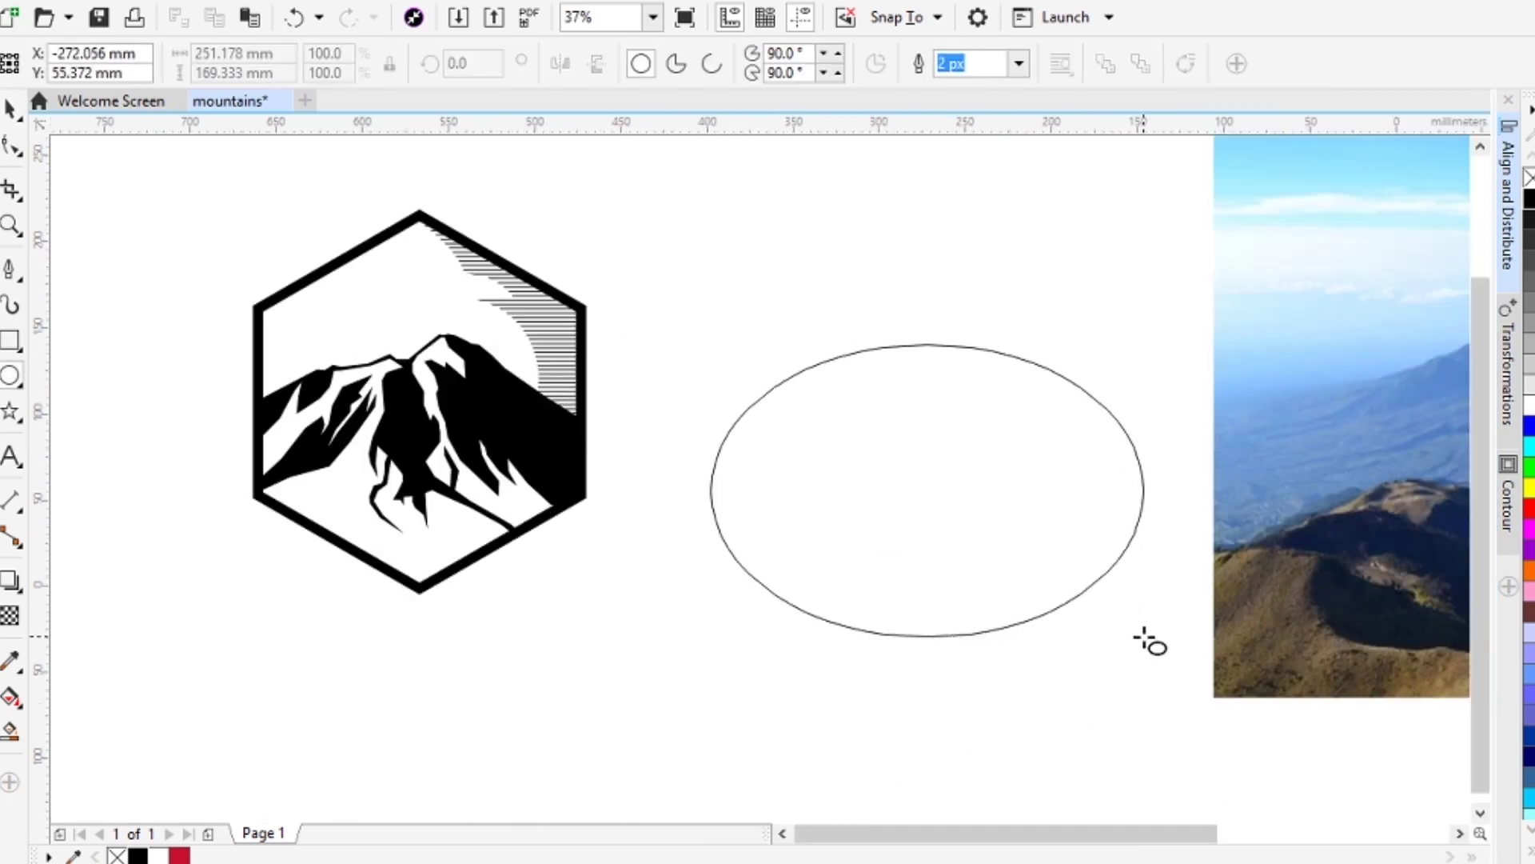
left_click(10, 109)
left_click_drag(864, 404, 874, 501)
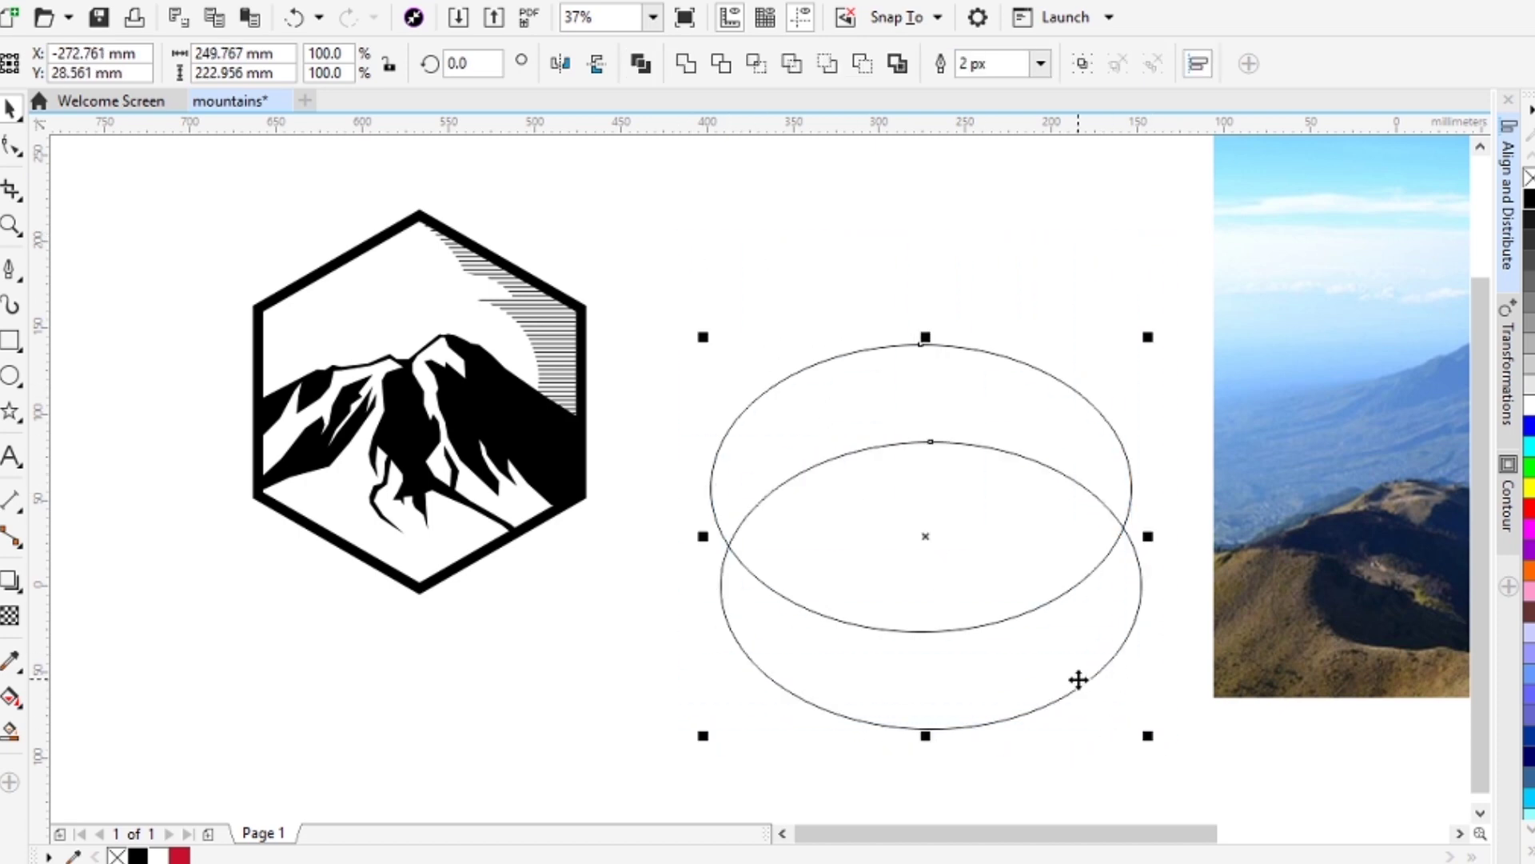
key("c")
left_click(1051, 367)
Step: Widen the upper ellipse symmetrically to about 294 mm
left_click_drag(737, 266, 806, 280)
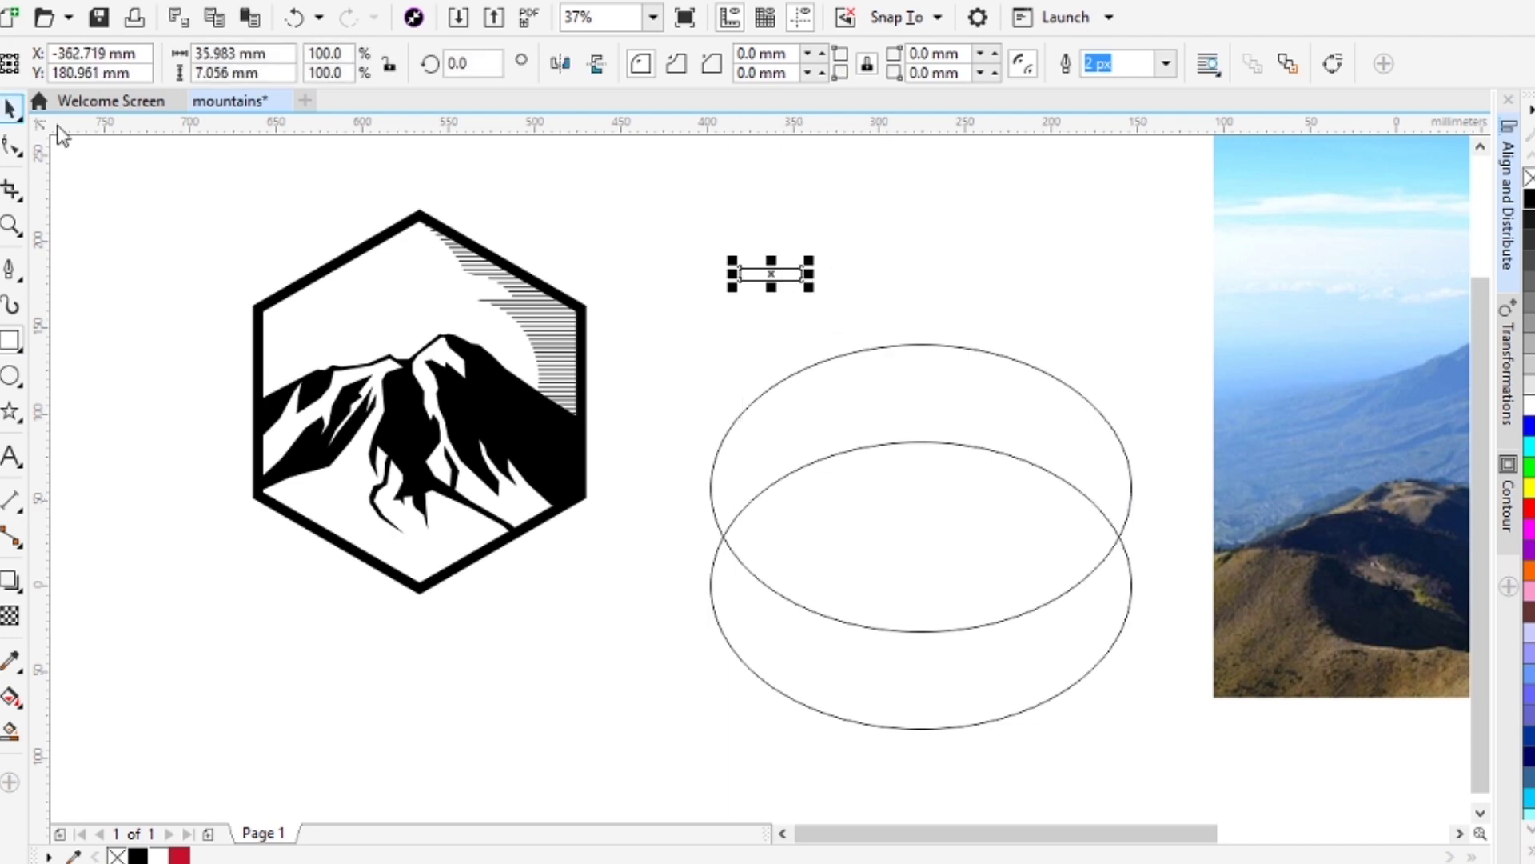
key("Delete")
left_click(1131, 476)
left_click_drag(1138, 487, 1092, 460)
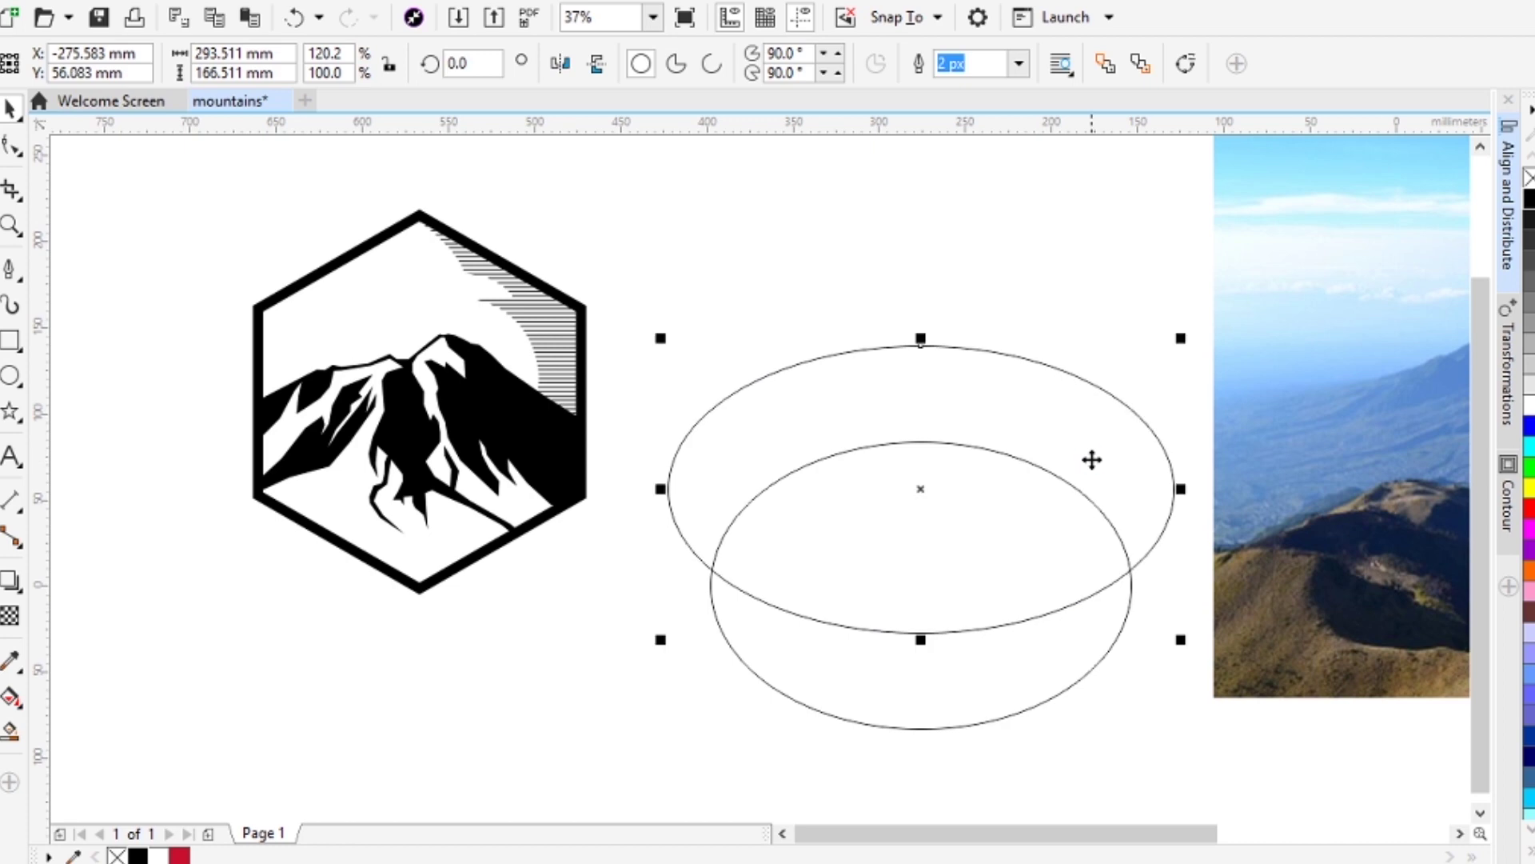
Step: Draw a slanted Pen line about 34 mm wide and 39 mm high from the upper ellipse's left edge to the lower ellipse
left_click(11, 269)
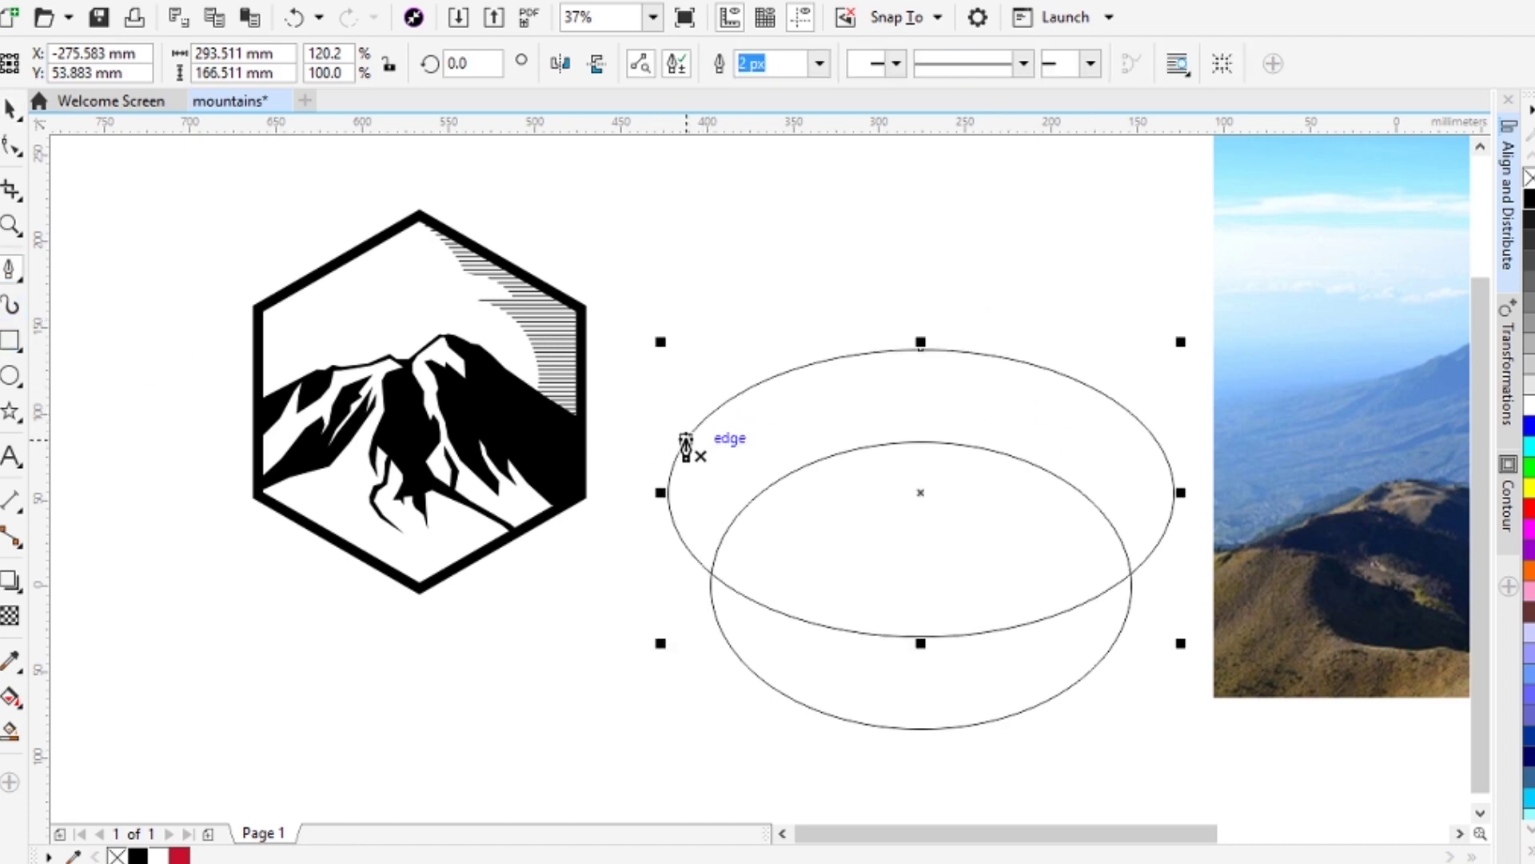
left_click(687, 439)
left_click(746, 509)
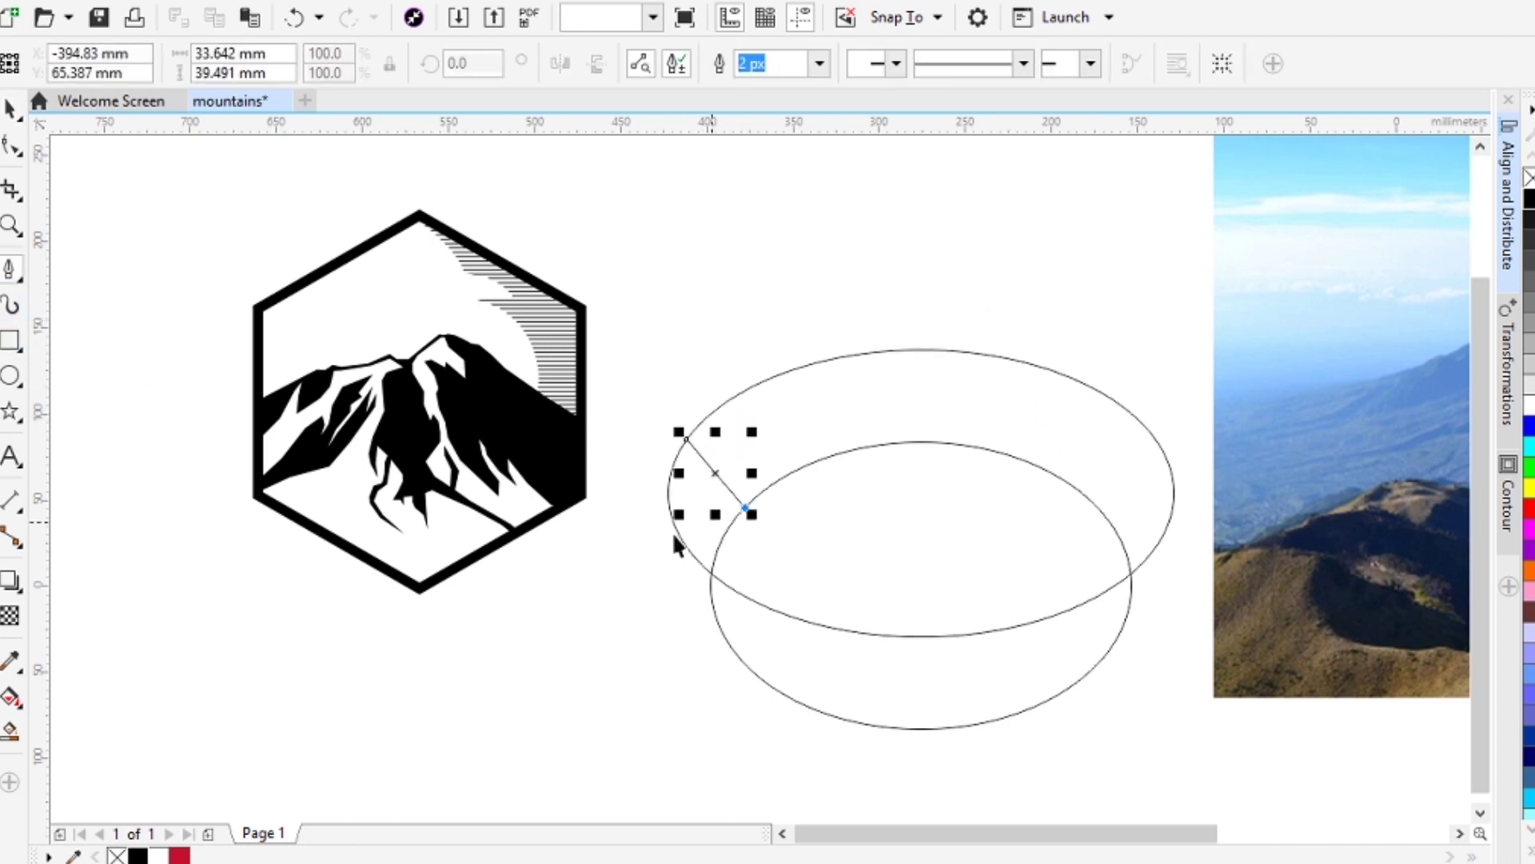
double_click(832, 552)
Step: Copy the slanted line to the right side of the ellipses and mirror it horizontally
left_click(702, 504)
left_click_drag(697, 480, 1069, 475)
right_click(890, 432)
left_click(563, 64)
left_click_drag(1100, 540, 1130, 572)
Step: Fill the regions between the two ellipses with red using Smart Fill, and cut the arched upper band
scroll(1131, 559, "up", 1)
left_click(1332, 402)
key("Delete")
left_click_drag(862, 408, 907, 455)
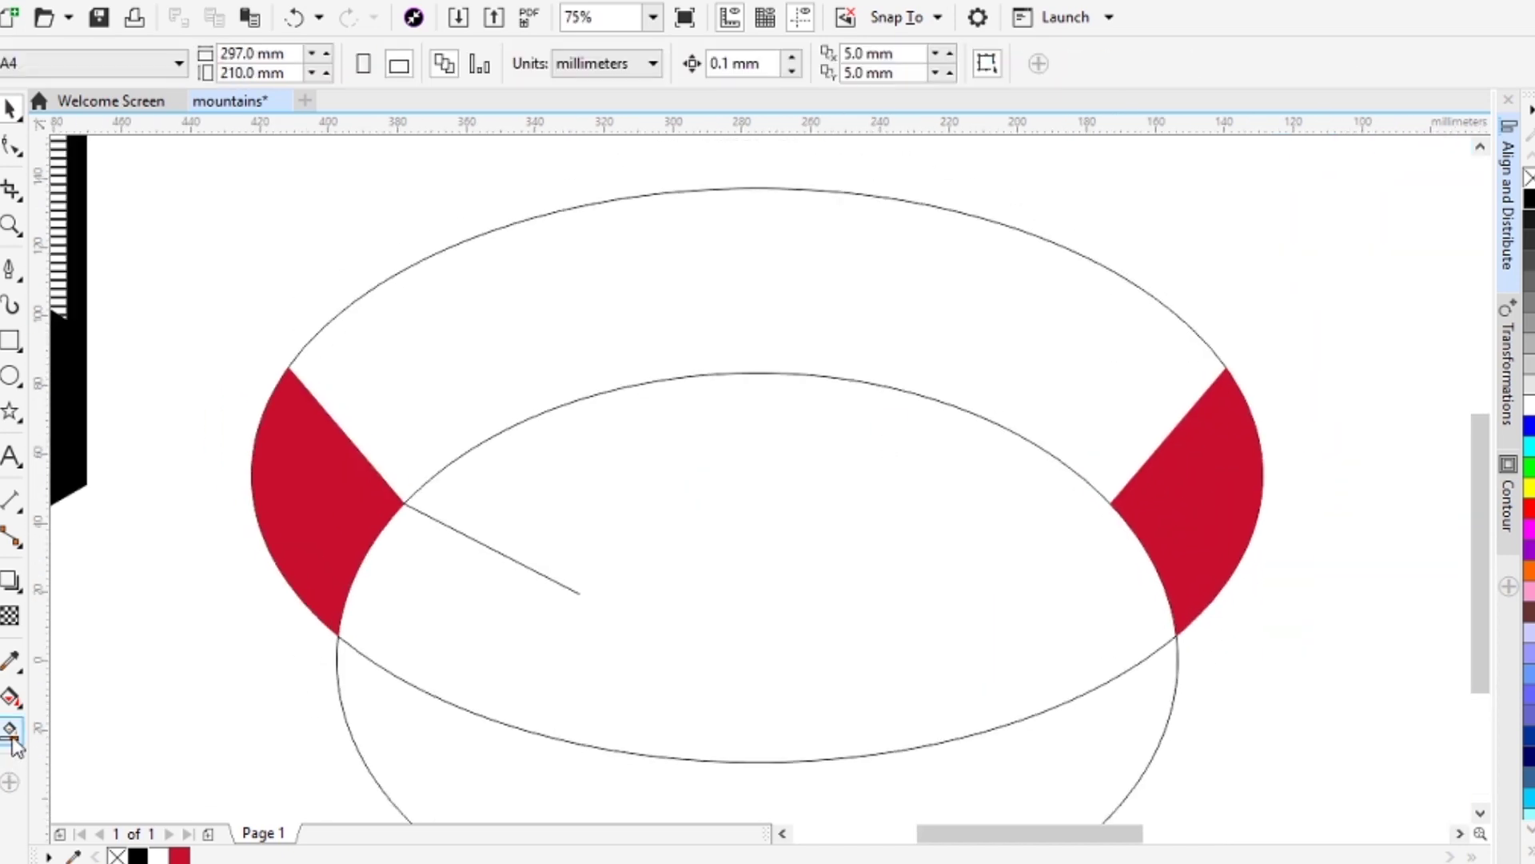
left_click(11, 730)
left_click(554, 409)
key("space")
key("Delete")
Step: Delete the ellipses, helper lines and red side pieces, and paste the red arched band back
scroll(310, 344, "down", 1)
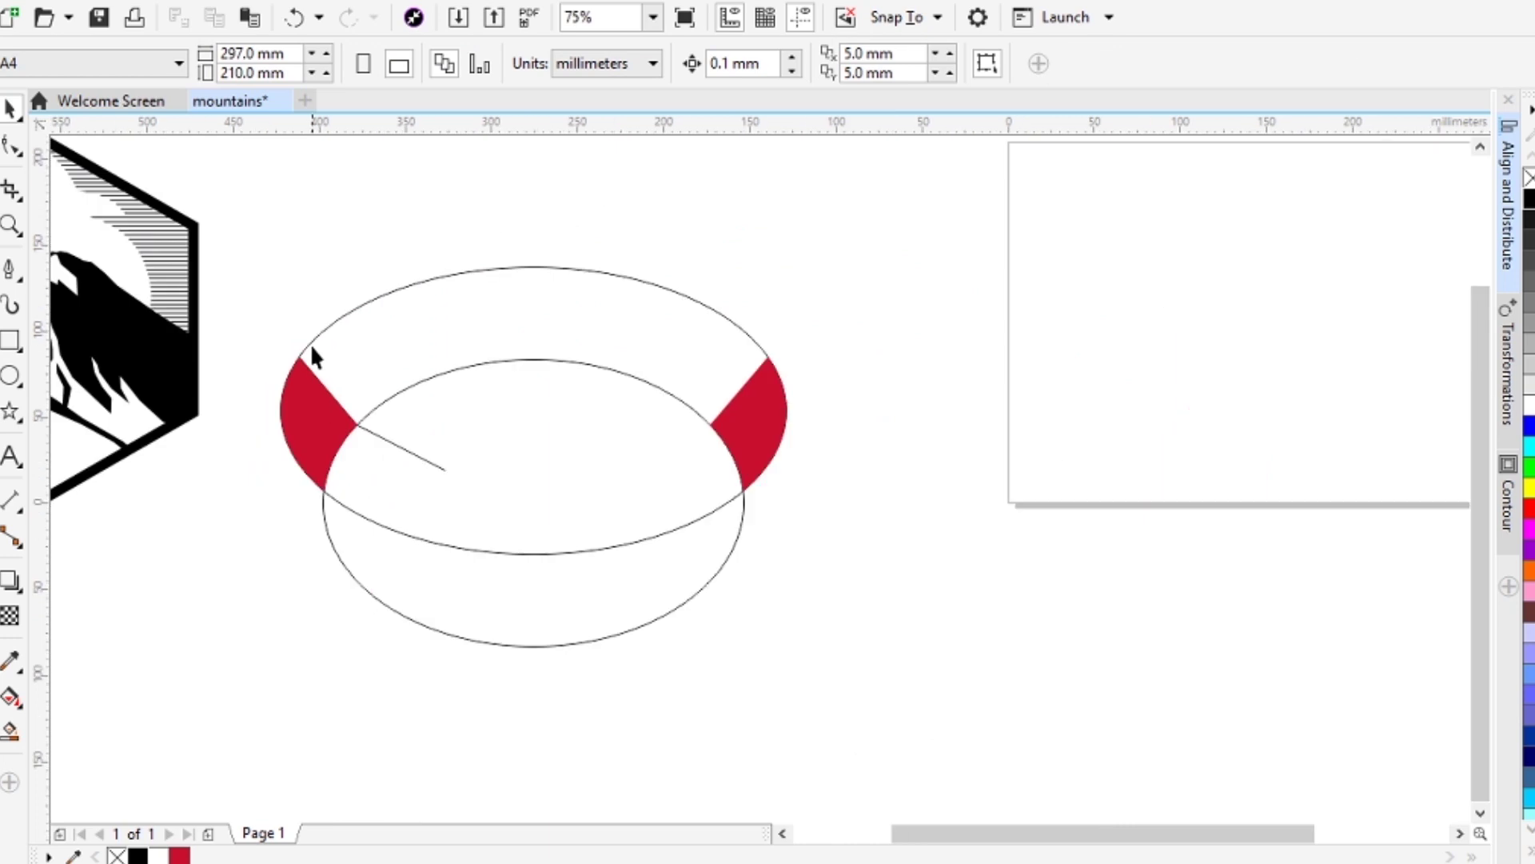
left_click_drag(612, 440, 875, 684)
key("Delete")
key("ctrl+v")
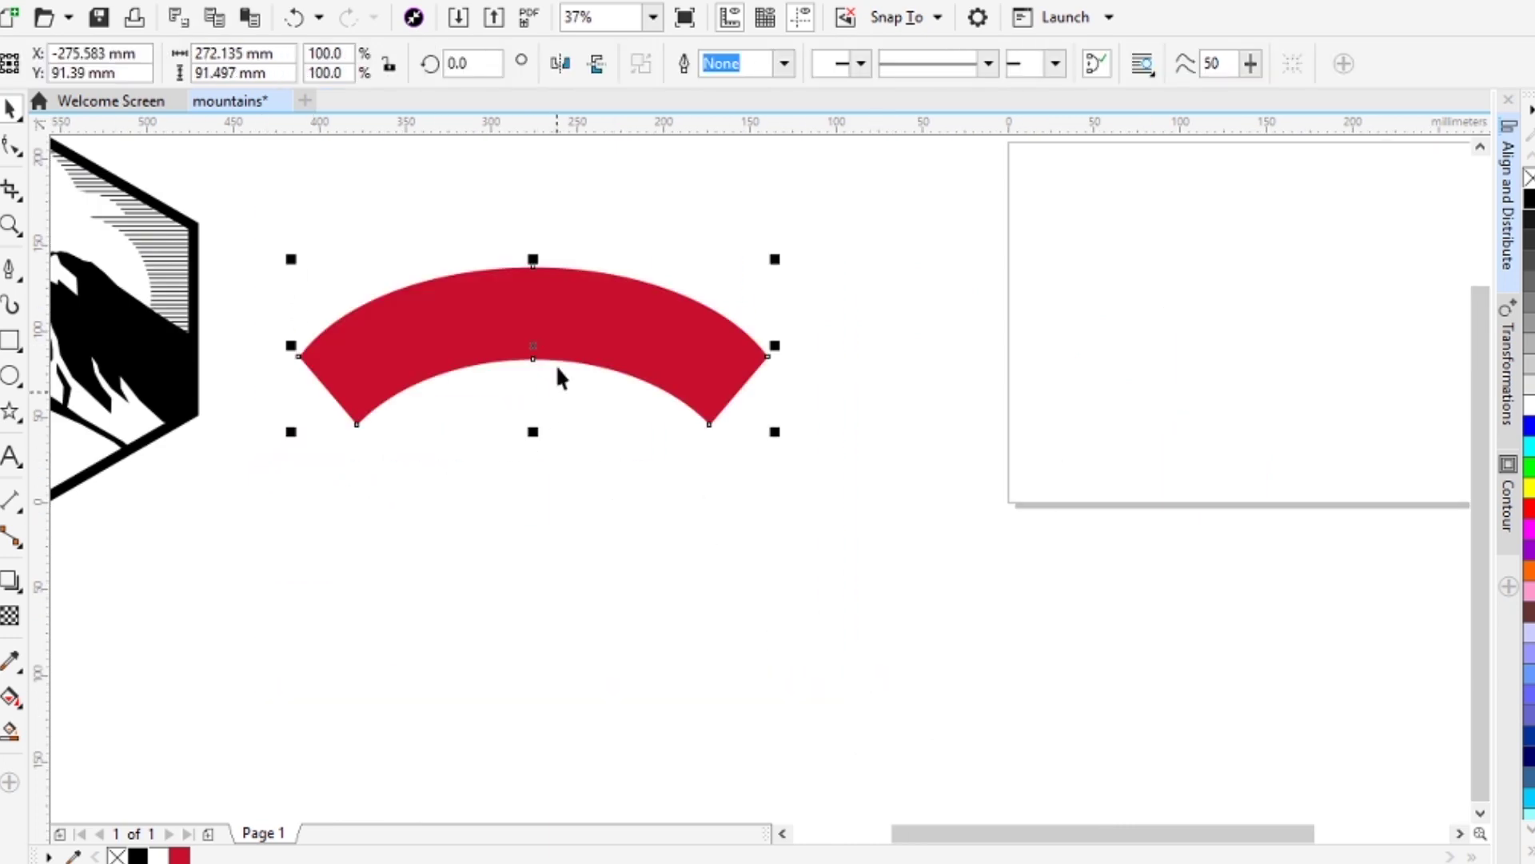
Step: Keep only the band's lower arc as an open curve, and add the text ADVENTURE above it
left_click_drag(555, 363, 679, 395)
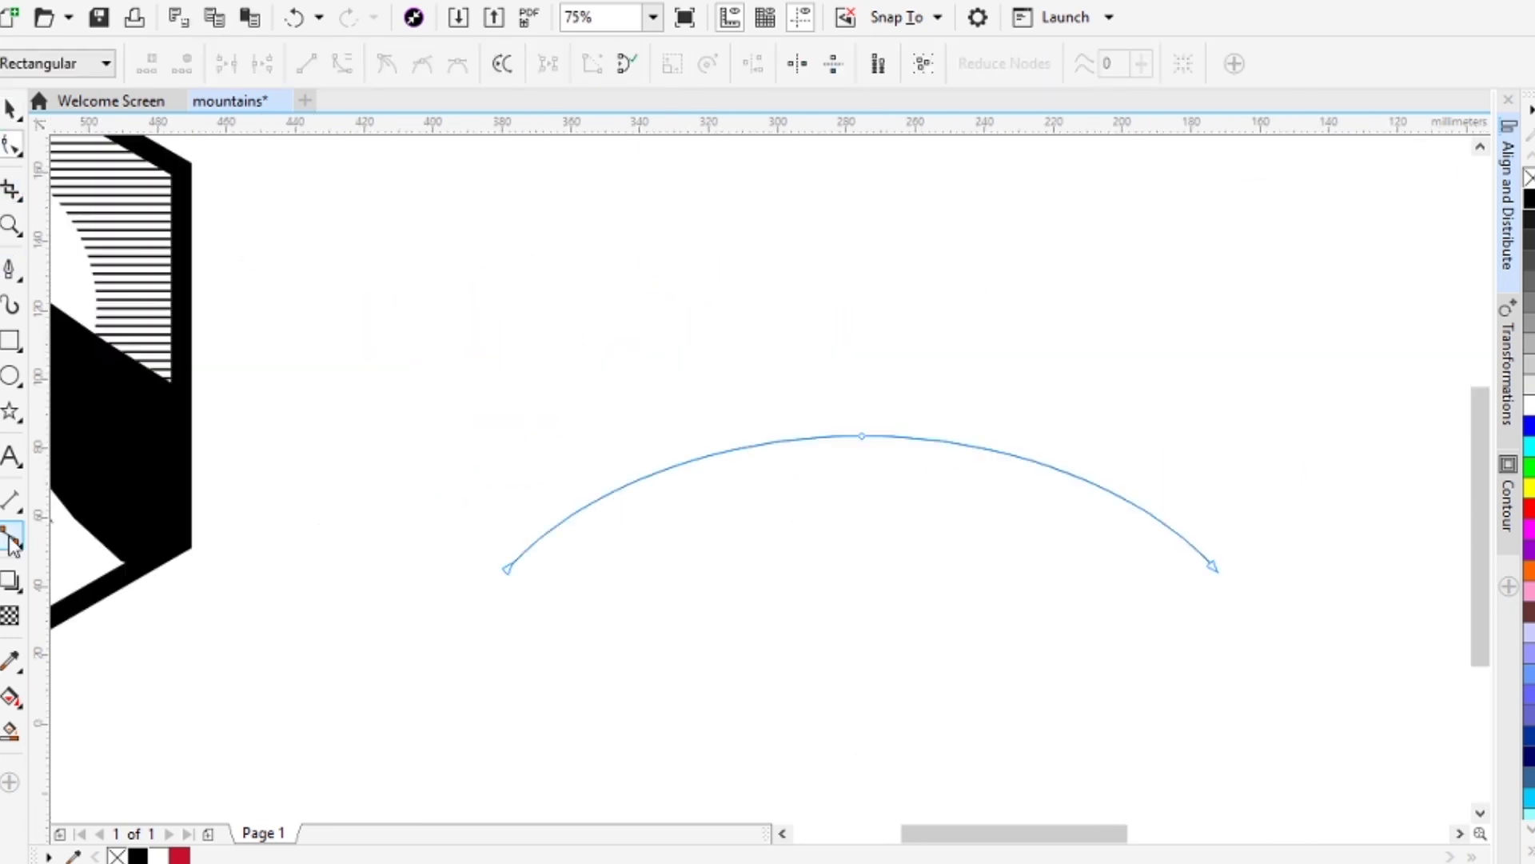
left_click(10, 456)
left_click(279, 324)
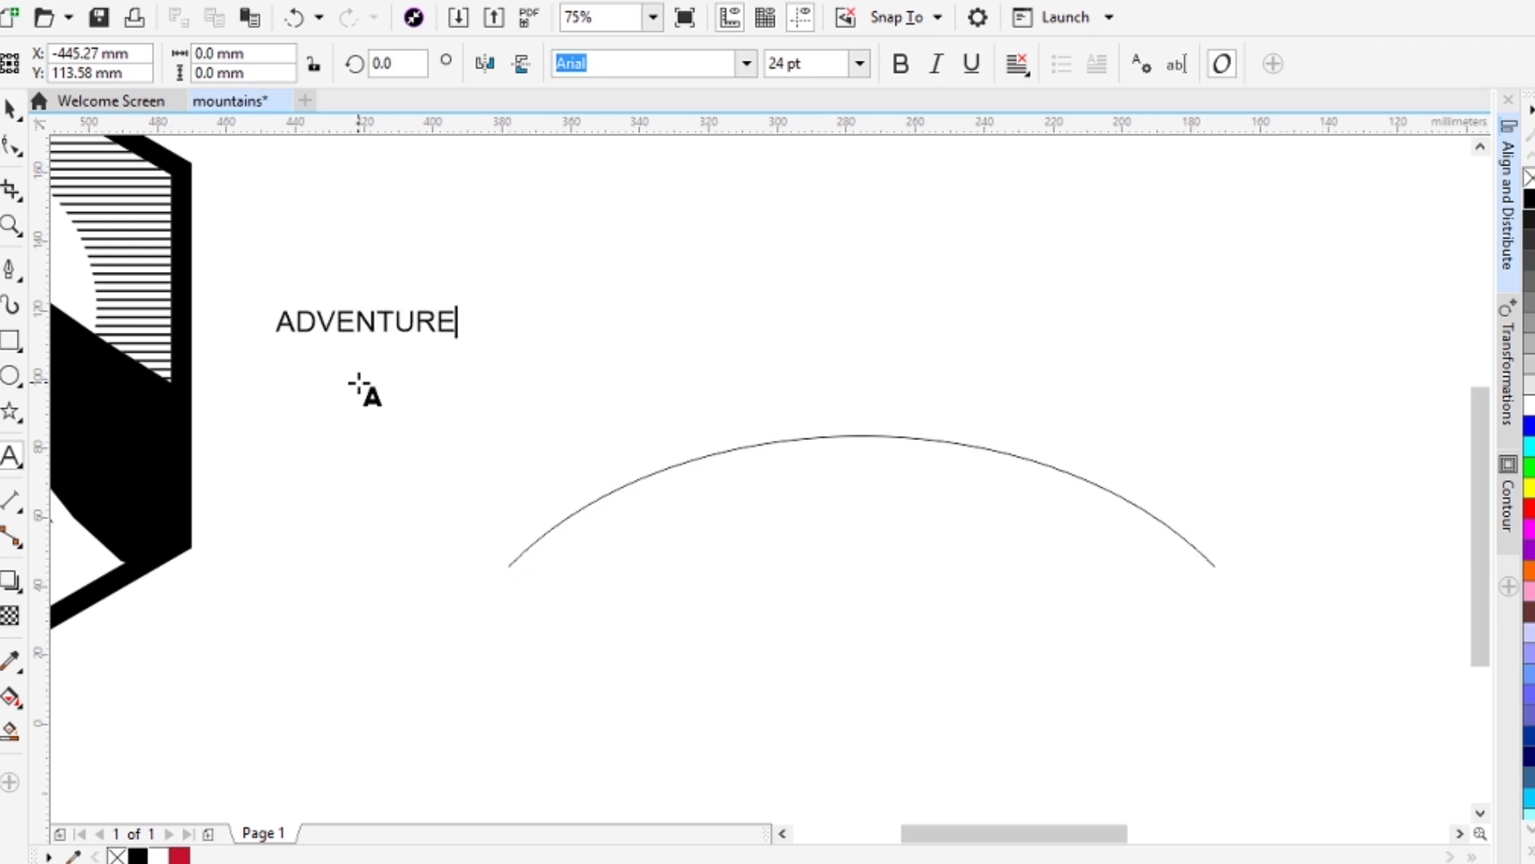
left_click(10, 108)
left_click(806, 317)
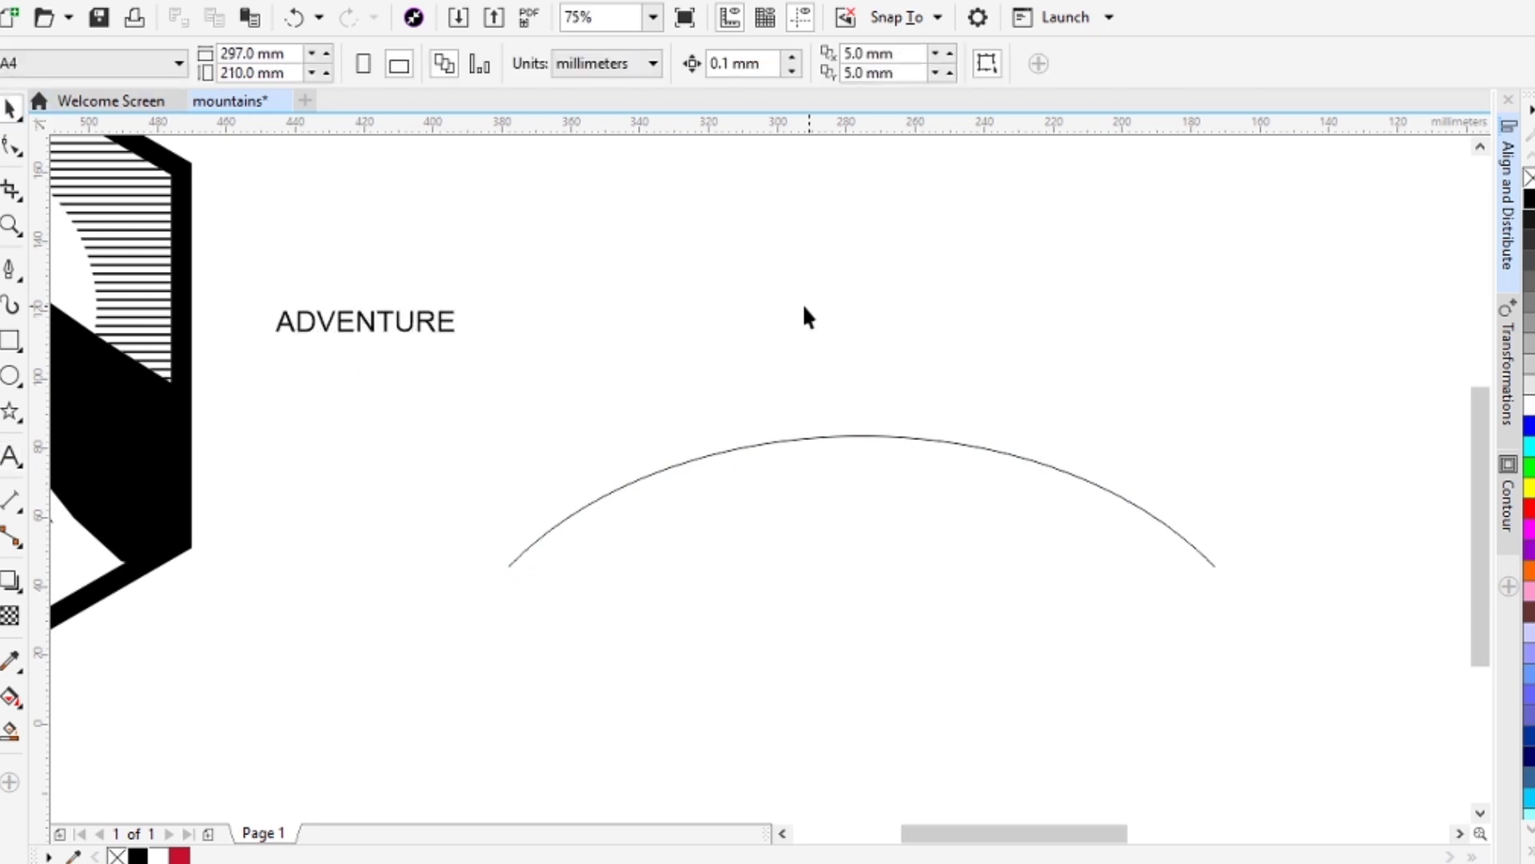
Step: Enlarge ADVENTURE to about 86 pt and set its font to bold Trebuchet MS
left_click(436, 332)
left_click_drag(436, 332, 955, 226)
left_click_drag(917, 275, 889, 275)
left_click(748, 65)
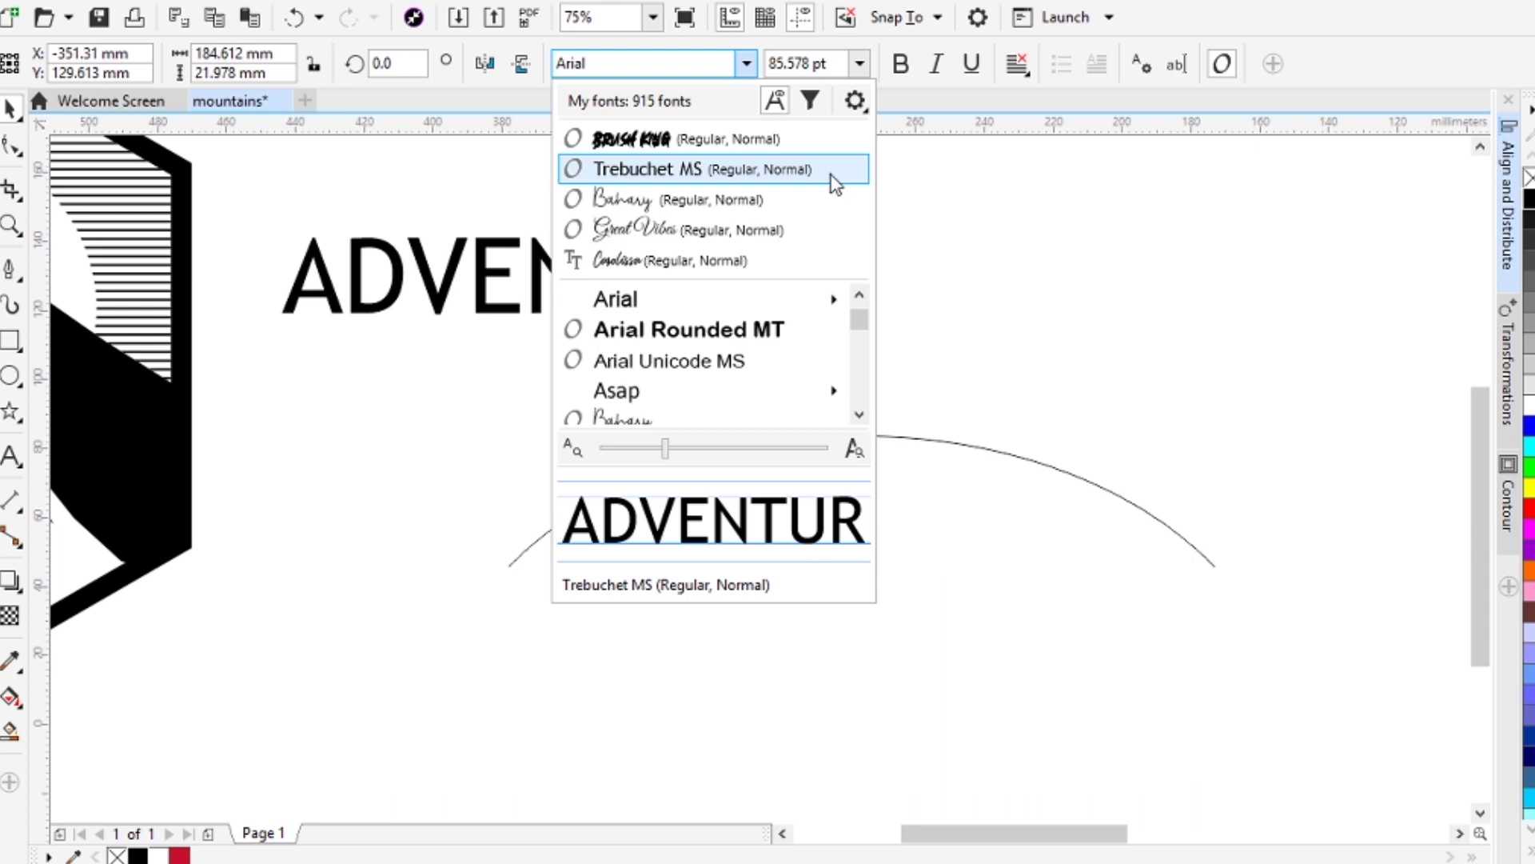
left_click(831, 170)
Step: Widen the arc, and space out ADVENTURE's letters at about 66 pt so the word is about 183 mm wide
left_click(981, 445)
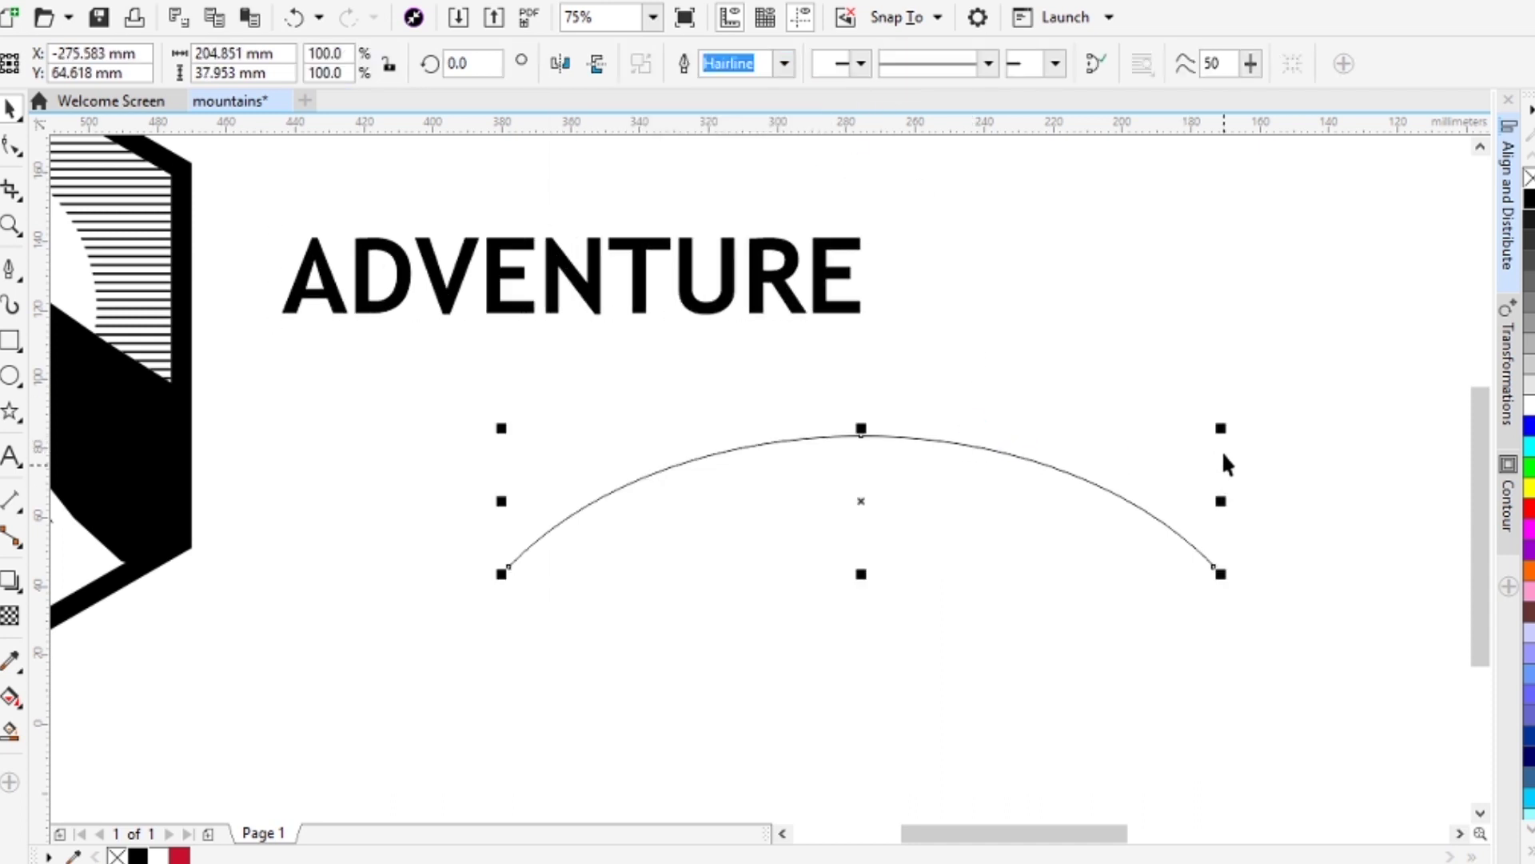
left_click(839, 317)
left_click_drag(841, 280, 1252, 337)
left_click(15, 147)
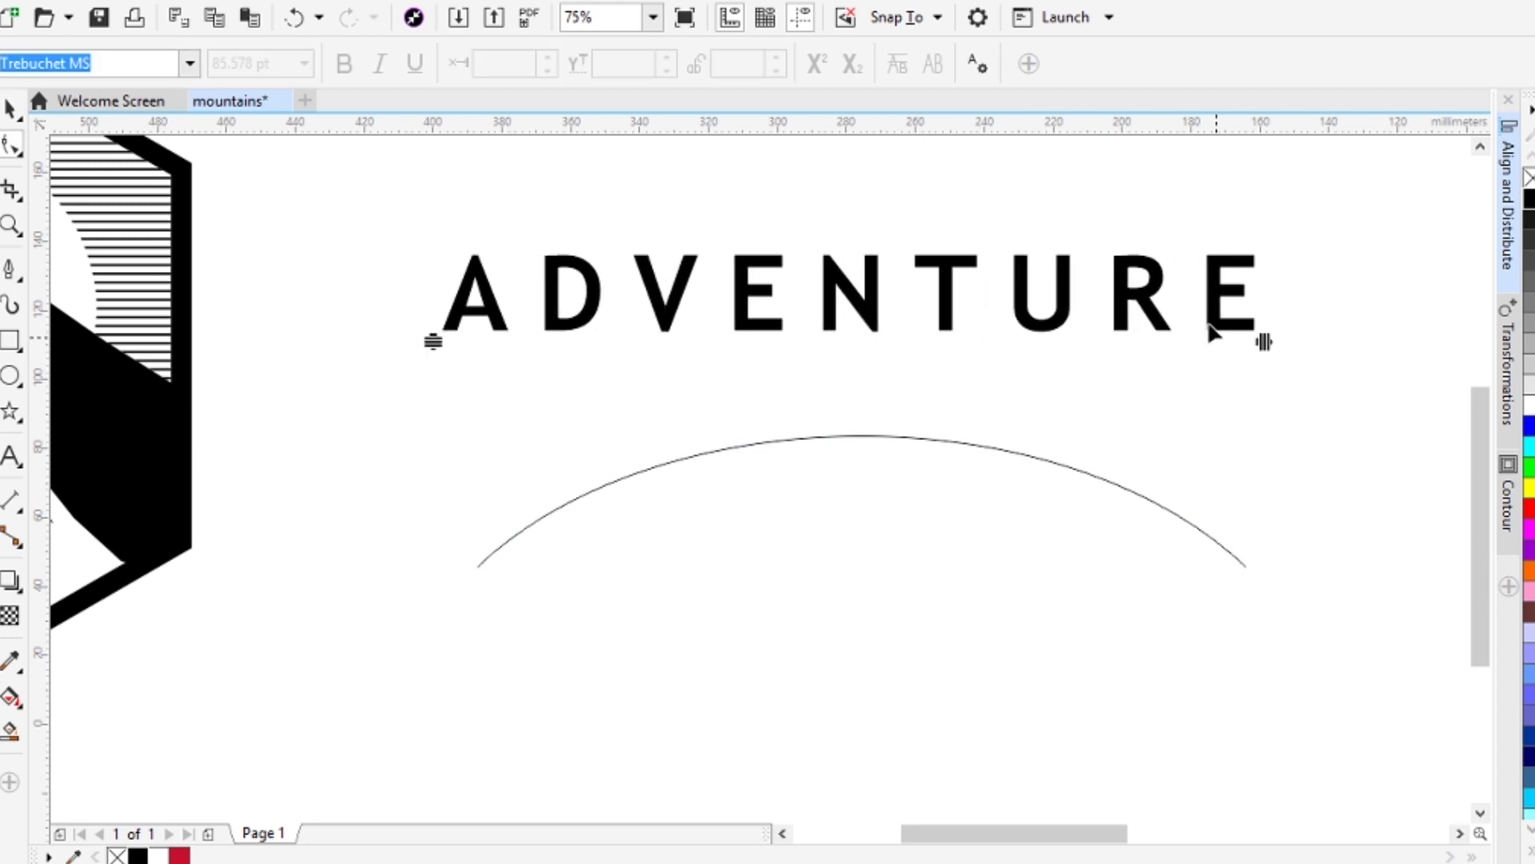
left_click(5, 117)
left_click_drag(1264, 249, 1172, 257)
Step: Fit the text ADVENTURE to the arc and delete the arc
left_click(482, 2)
left_click(421, 1)
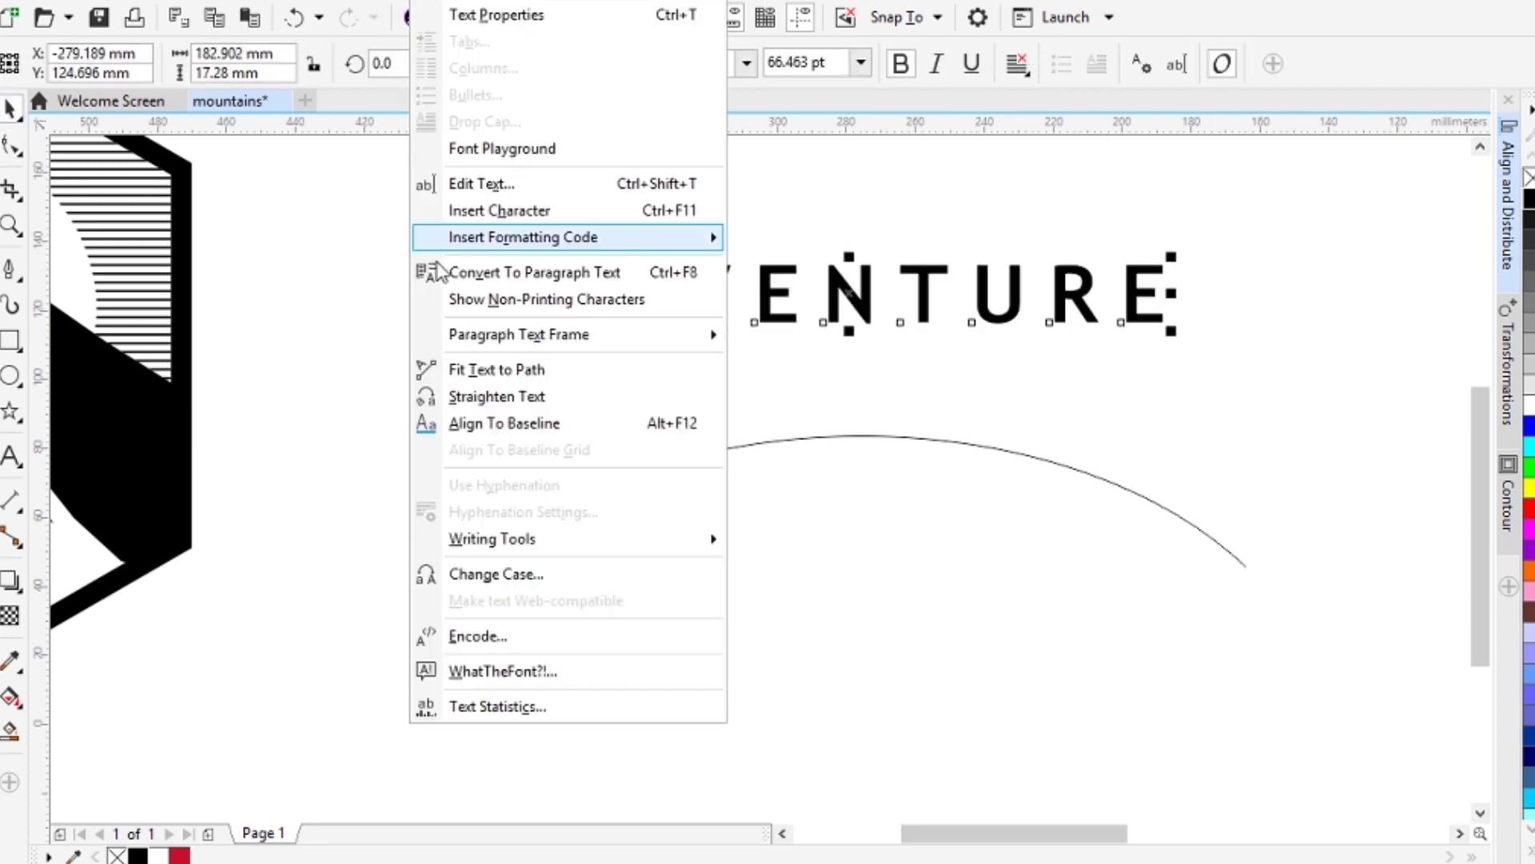
left_click(494, 368)
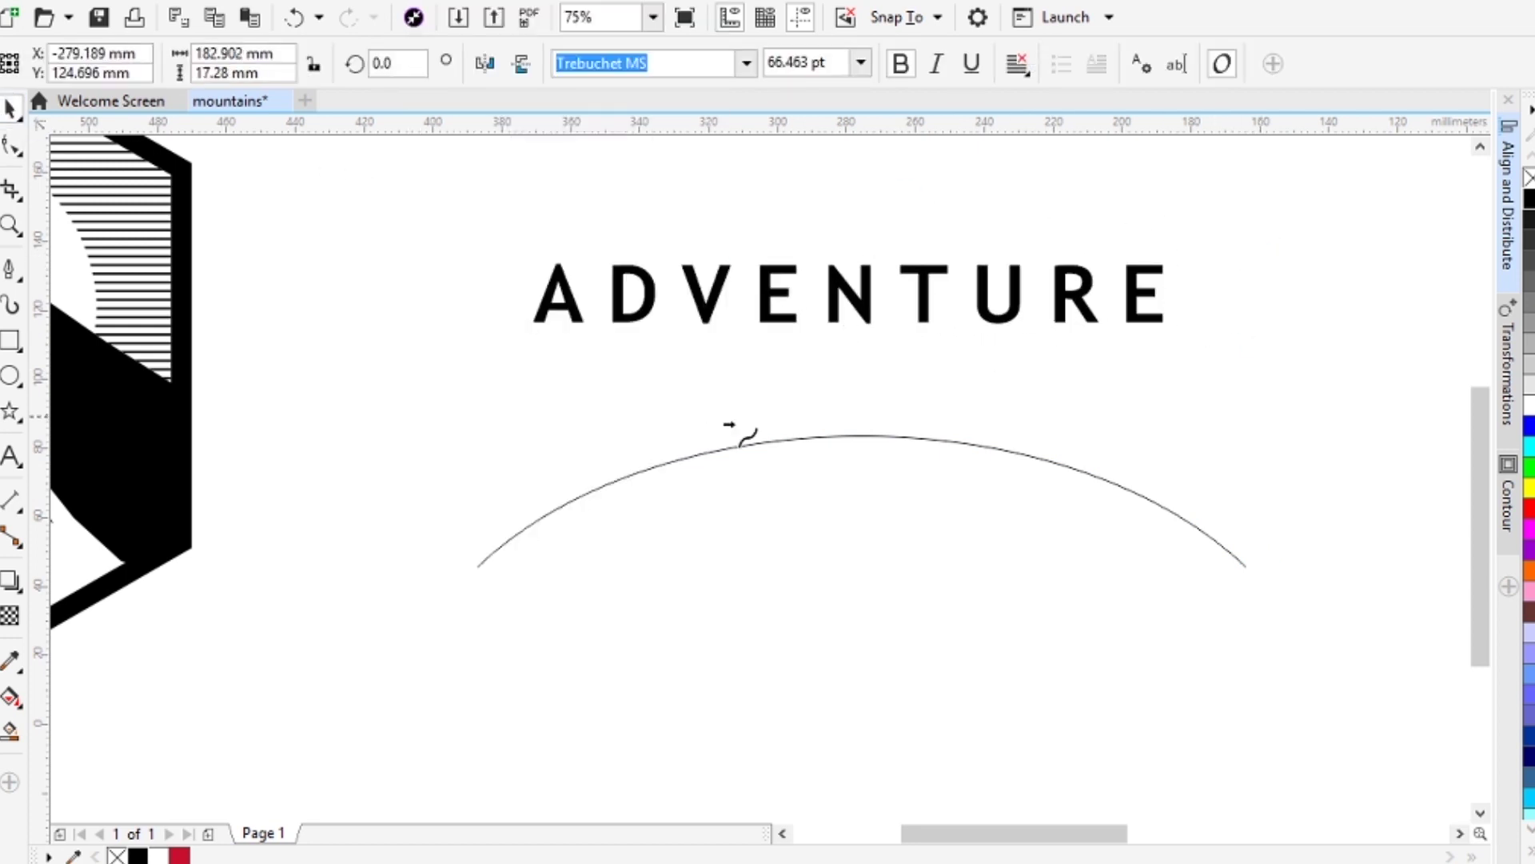
left_click(564, 522)
double_click(495, 545)
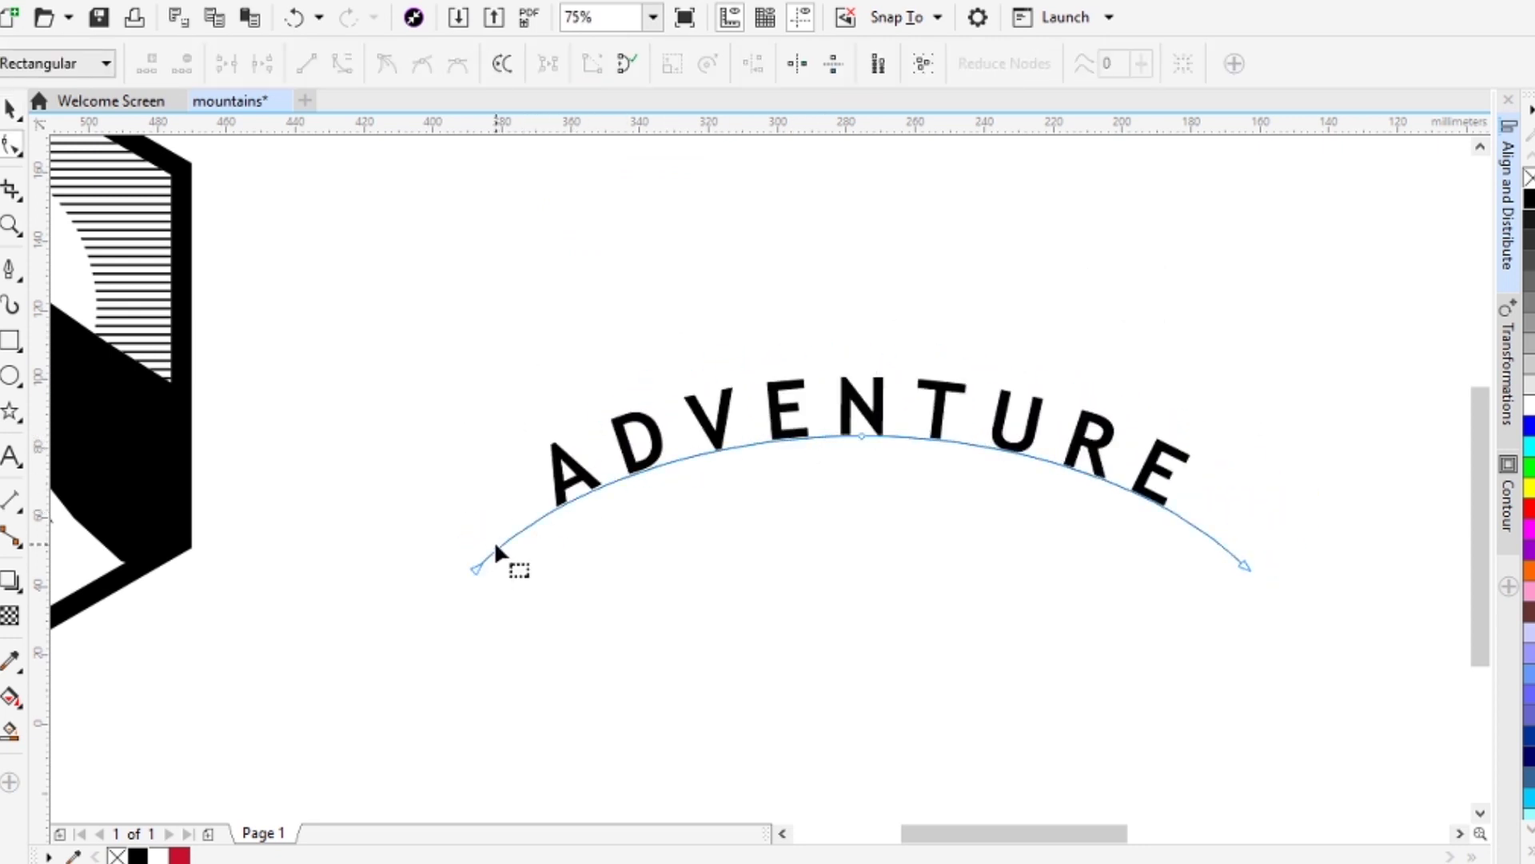
left_click(9, 112)
key("Delete")
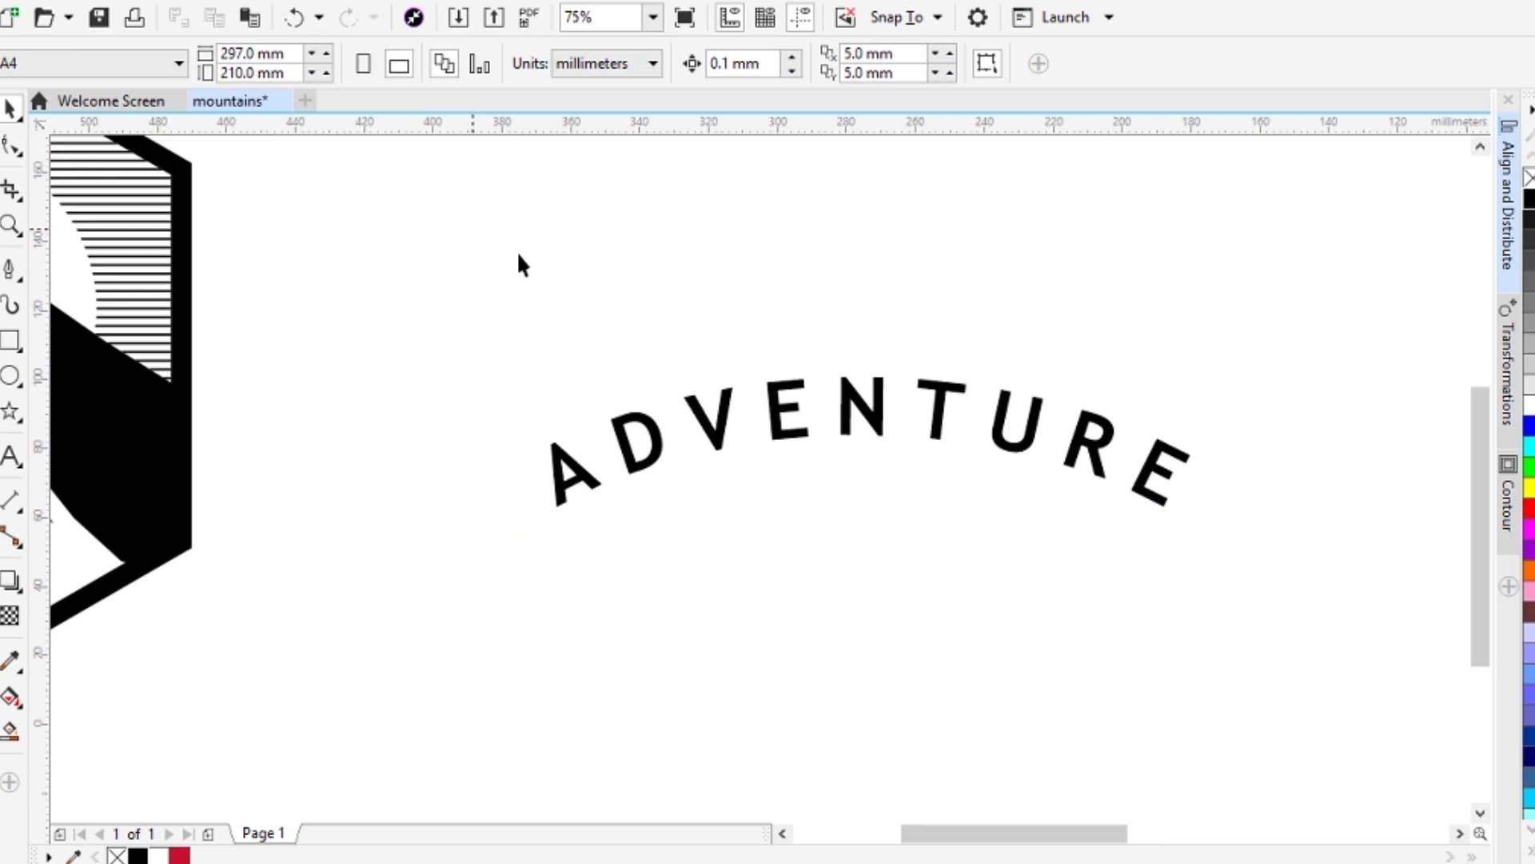
Step: Paste the red band behind ADVENTURE and scale it to about 218 mm wide and 73 mm high
key("ctrl+v")
key("ctrl+Page_Down")
left_click(828, 251)
left_click(911, 335)
left_click_drag(1338, 245, 1284, 272)
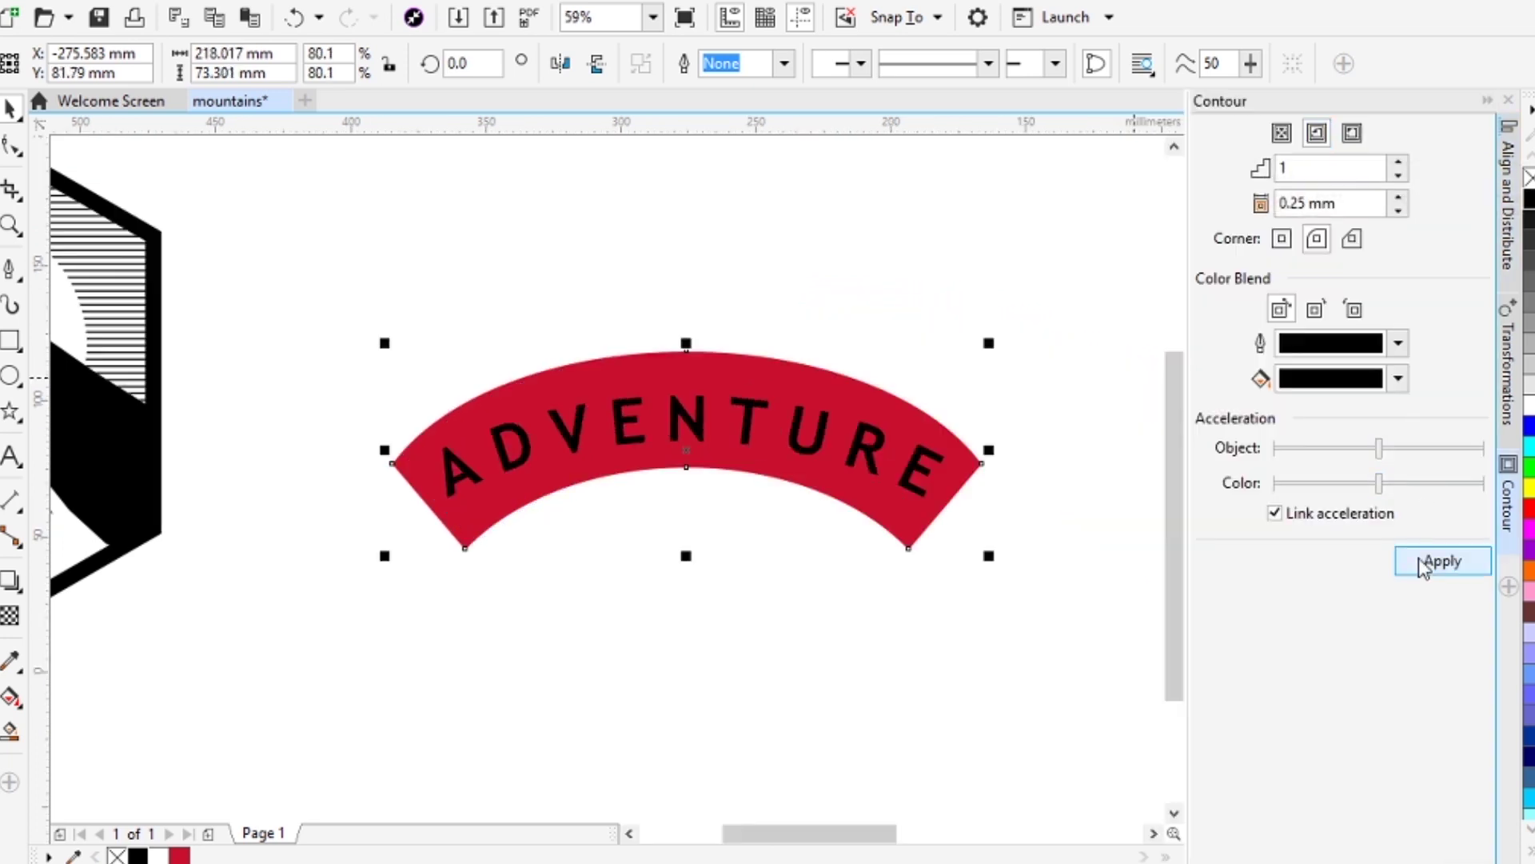
Step: Apply a one-step inside contour with a 2.0 mm offset to the red band and break it apart
left_click(1420, 560)
key("ctrl+z")
scroll(989, 326, "up", 3)
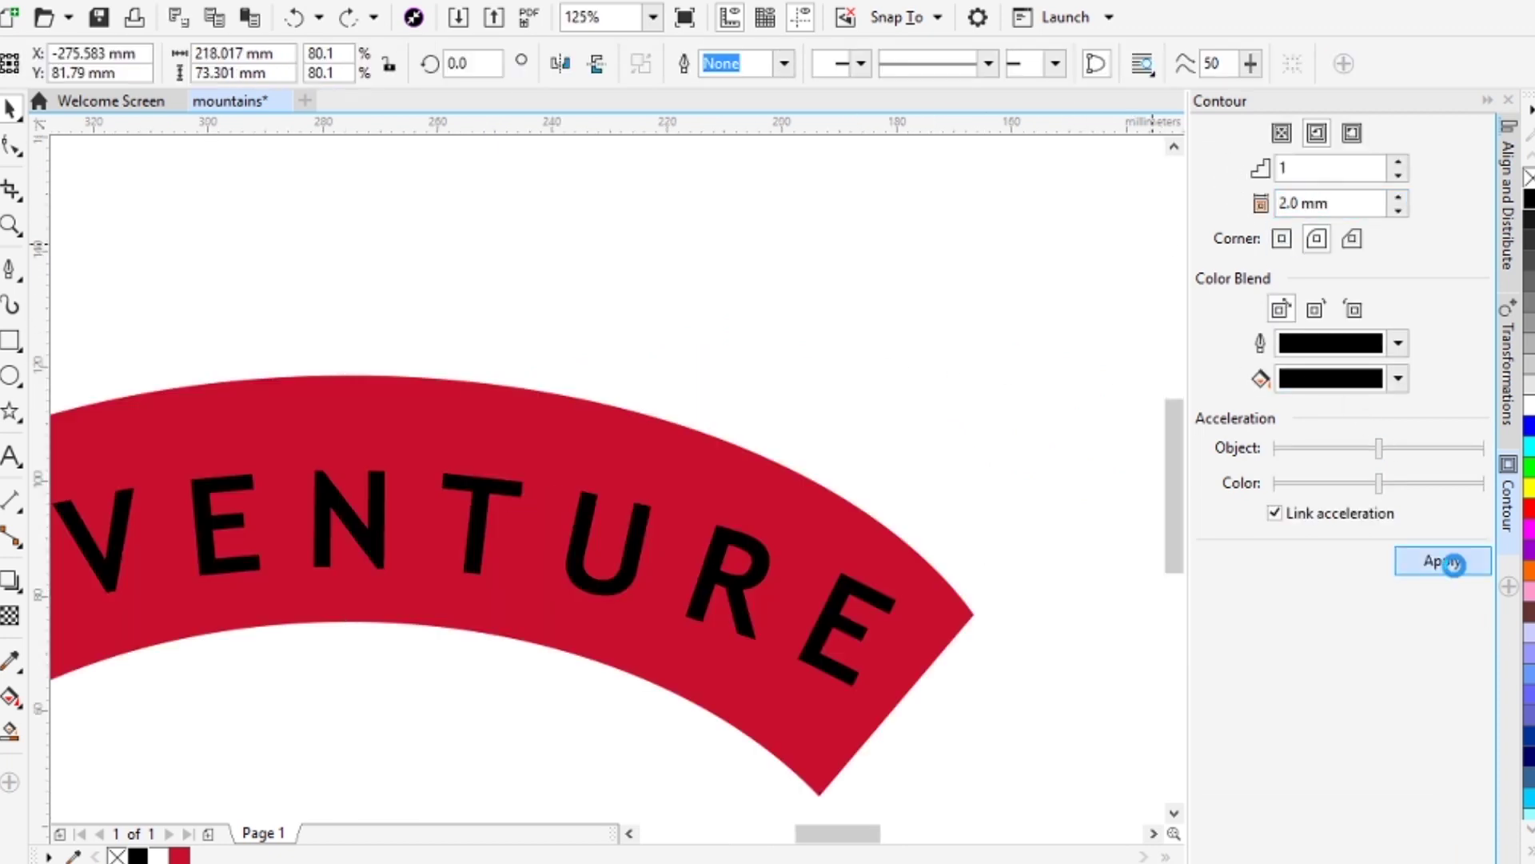
left_click(1454, 563)
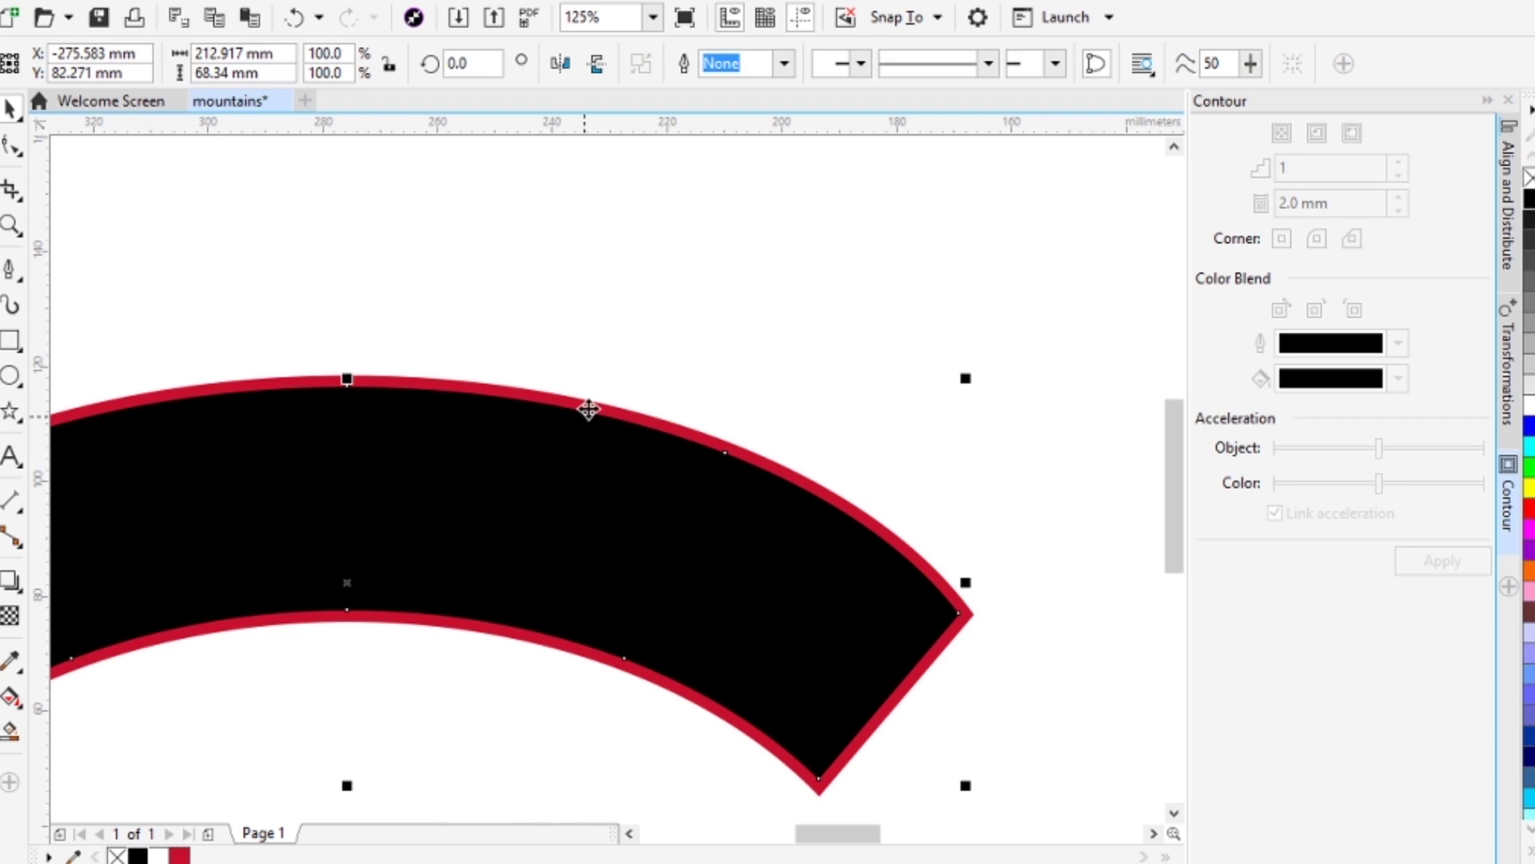
scroll(590, 408, "up", 4)
left_click(676, 314)
scroll(637, 445, "down", 6)
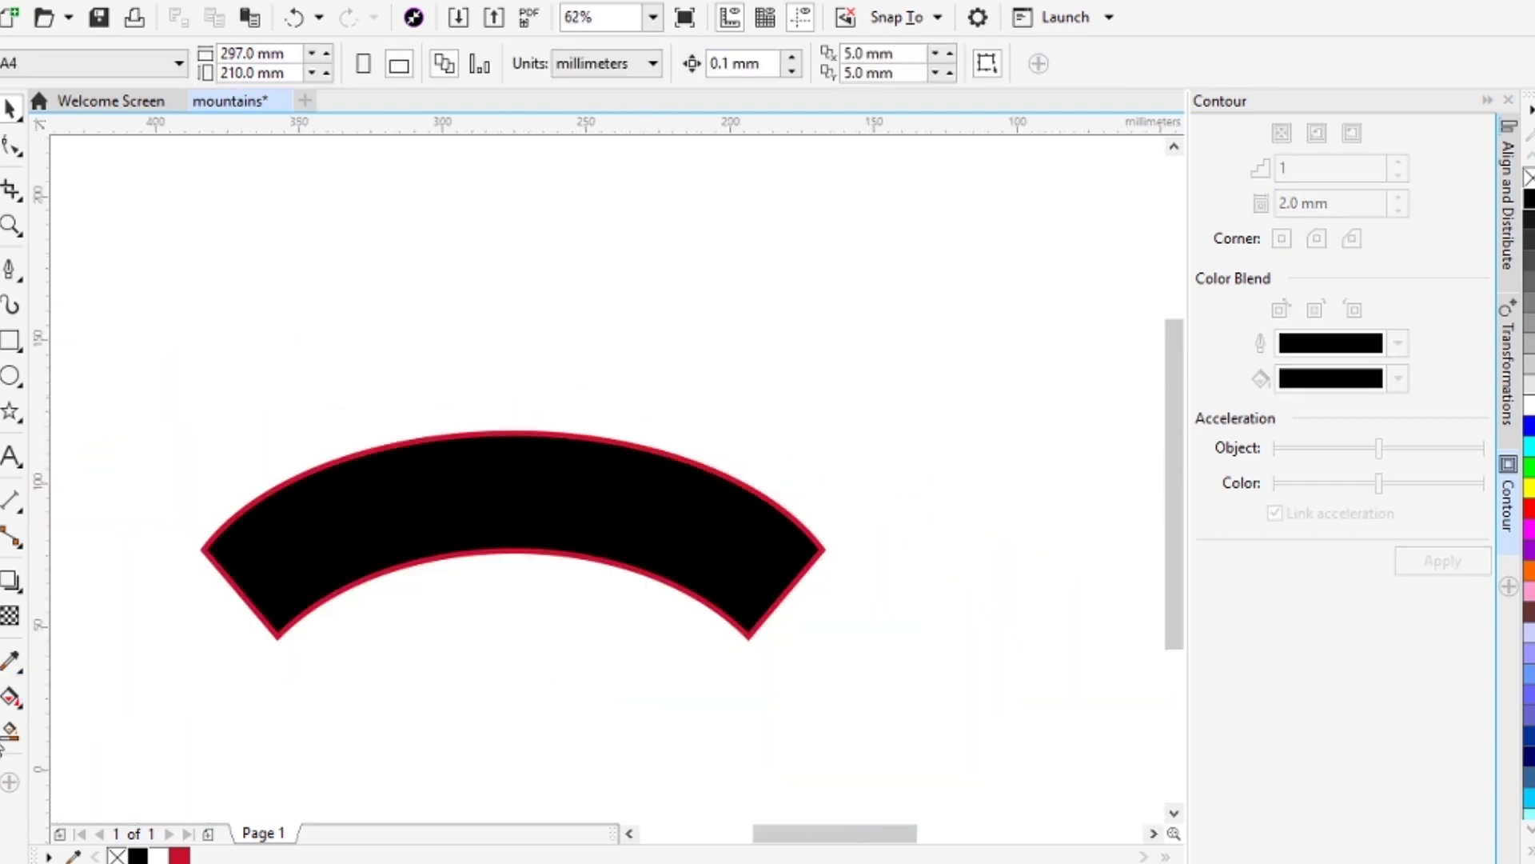
Step: Colour the banner's inner shape white and its border black, with the black ADVENTURE lettering in front
scroll(435, 446, "up", 1)
scroll(473, 439, "down", 1)
left_click(11, 109)
left_click_drag(158, 284, 683, 591)
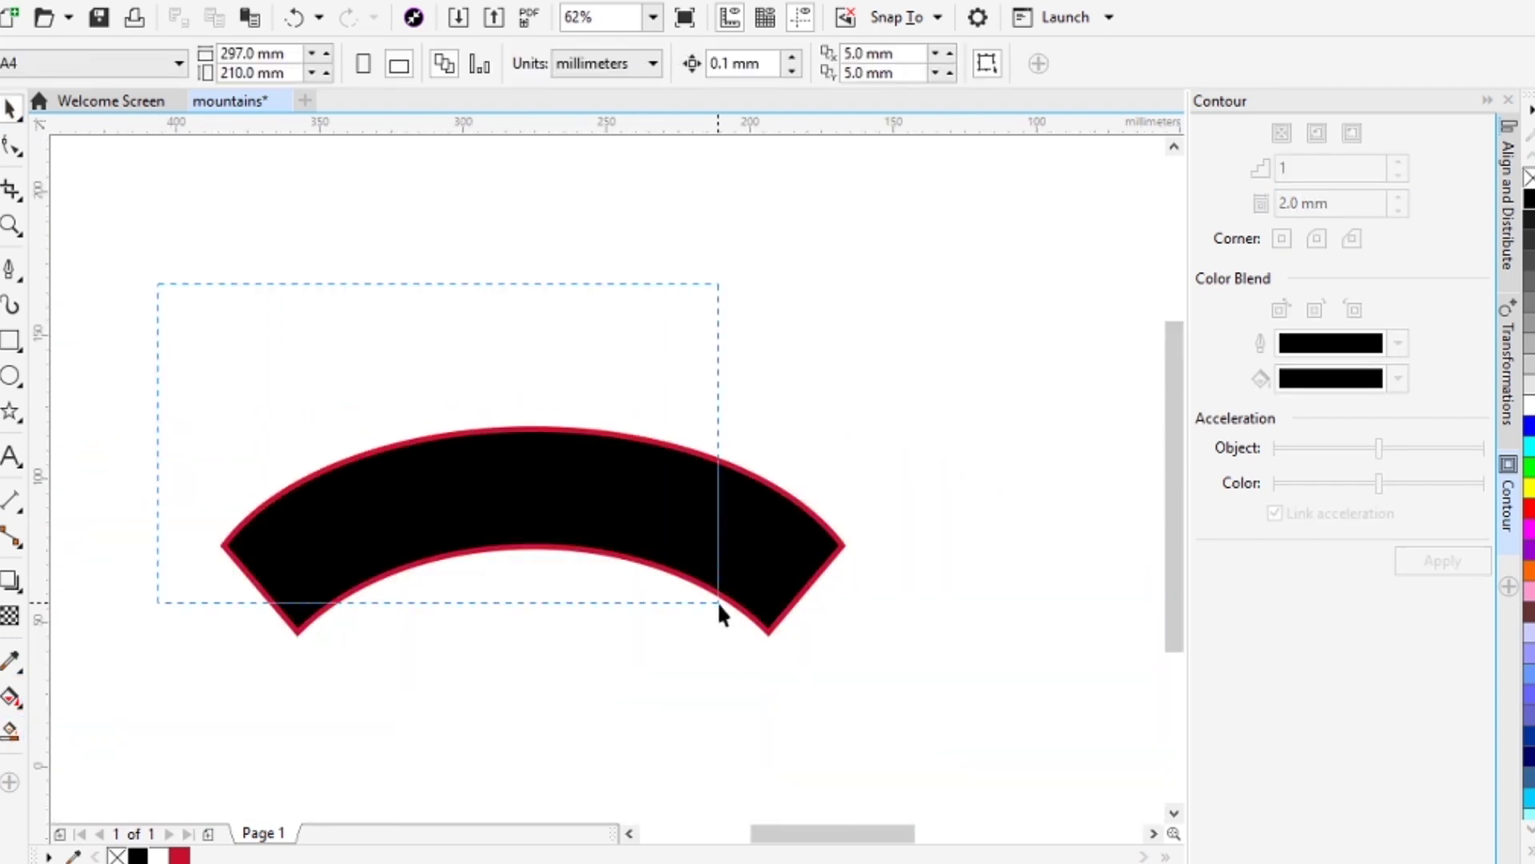
left_click_drag(823, 676, 820, 671)
left_click(819, 671)
left_click(805, 541)
left_click(158, 855)
left_click(606, 428)
left_click_drag(905, 701, 904, 701)
left_click_drag(582, 463, 768, 424)
left_click_drag(121, 312, 480, 326)
key("ctrl+z")
left_click_drag(139, 305, 462, 320)
key("ctrl+z")
Step: Copy the complete set of sky stripes, mirror it horizontally and place it over the banner's left end
left_click_drag(313, 296, 553, 379)
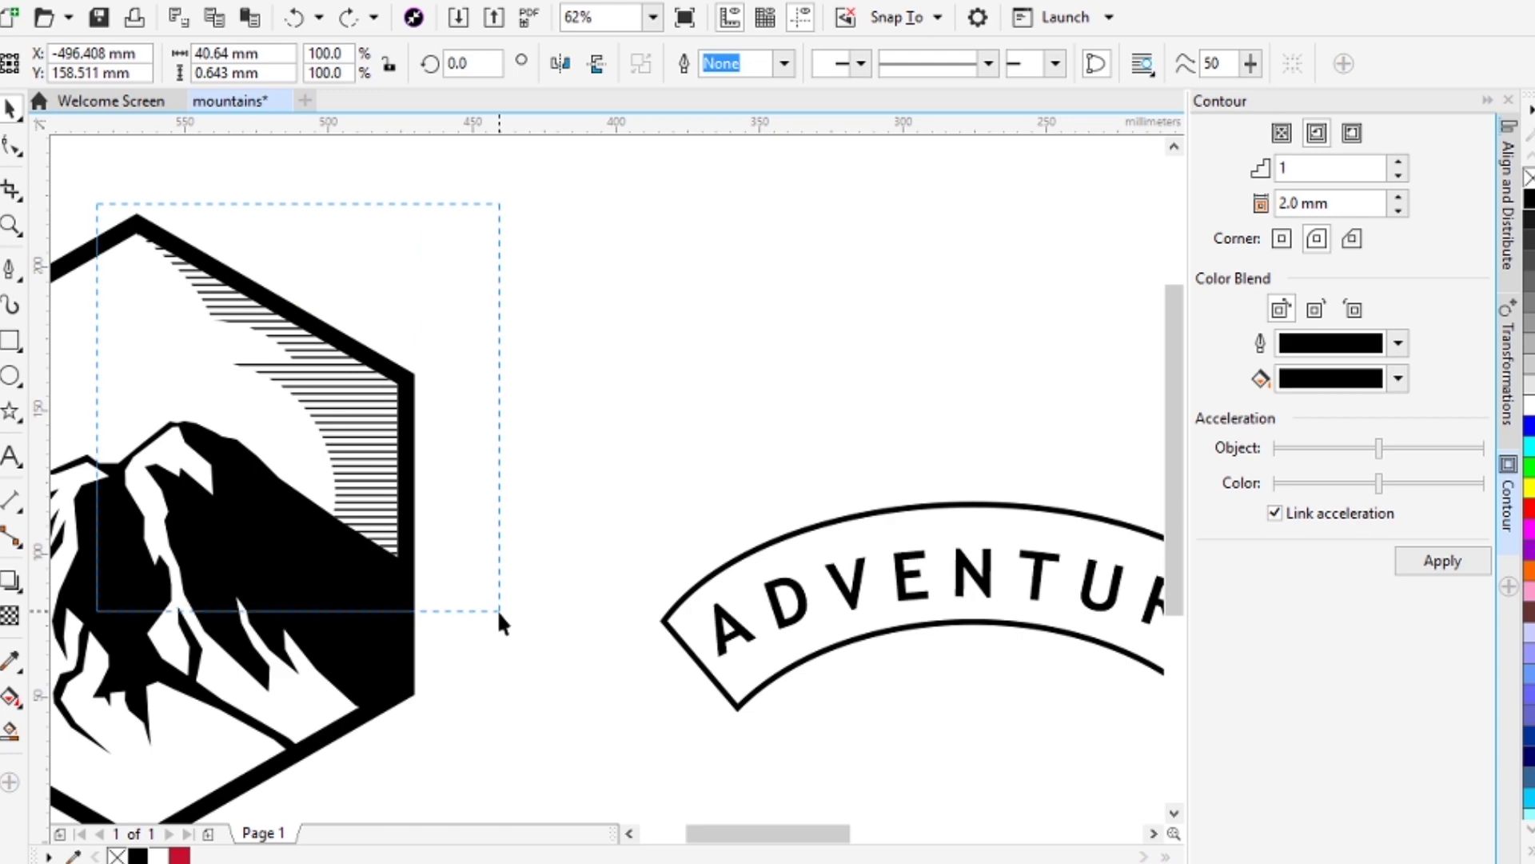
left_click_drag(499, 613, 499, 612)
left_click_drag(333, 401, 727, 387)
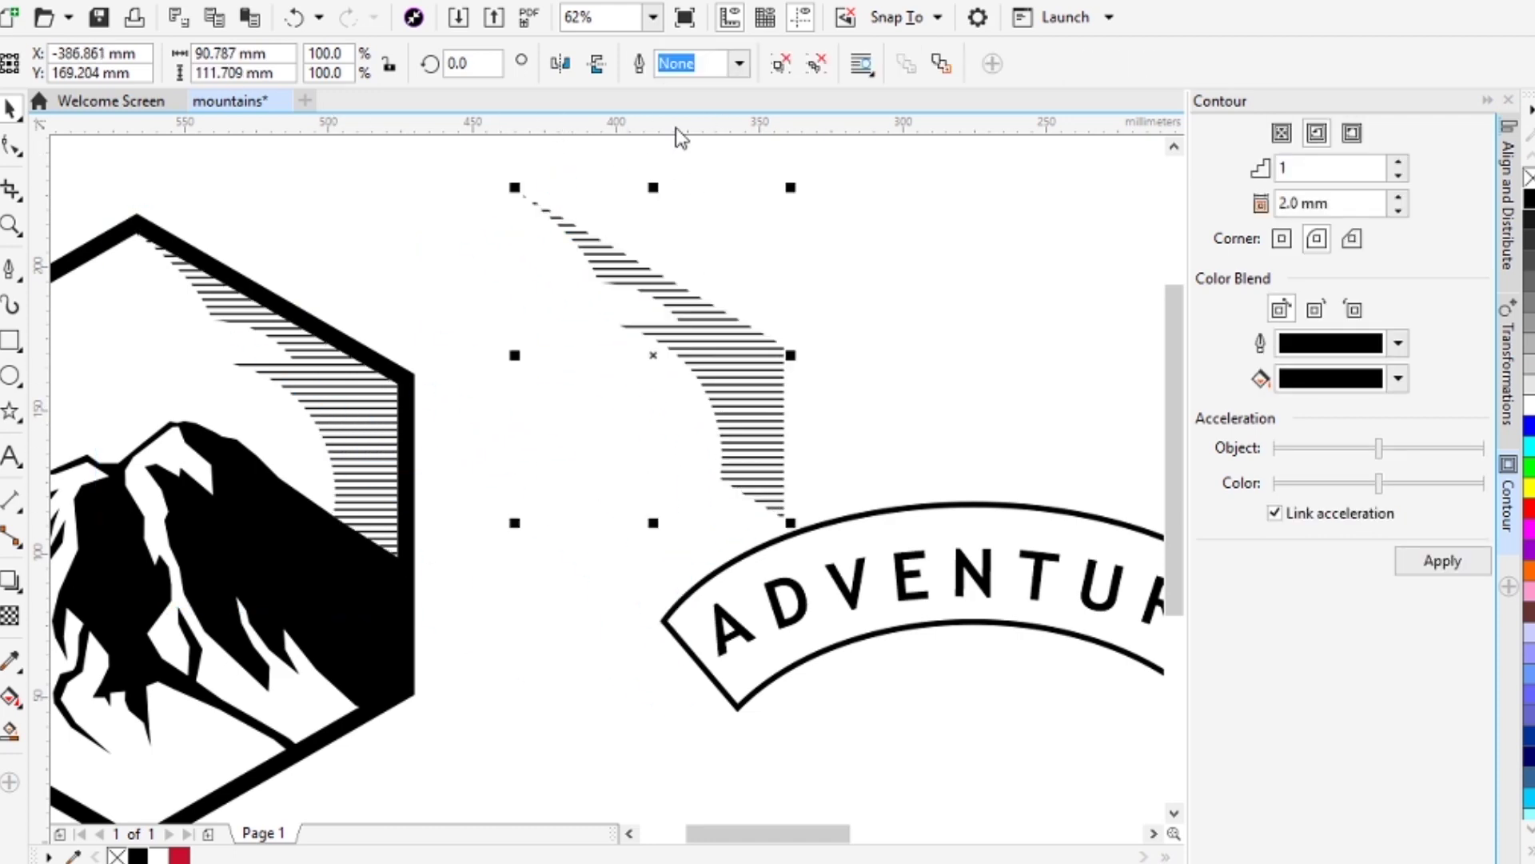
left_click(562, 66)
mouse_move(524, 352)
left_mouse_down()
mouse_move(675, 571)
mouse_move(651, 384)
mouse_move(812, 352)
left_mouse_up()
scroll(675, 571, "up", 3)
left_click_drag(870, 273, 878, 239)
Step: Intersect the mirrored stripes with the banner's white interior and delete the leftover stripes
left_click(945, 358, "shift")
scroll(944, 358, "down", 1)
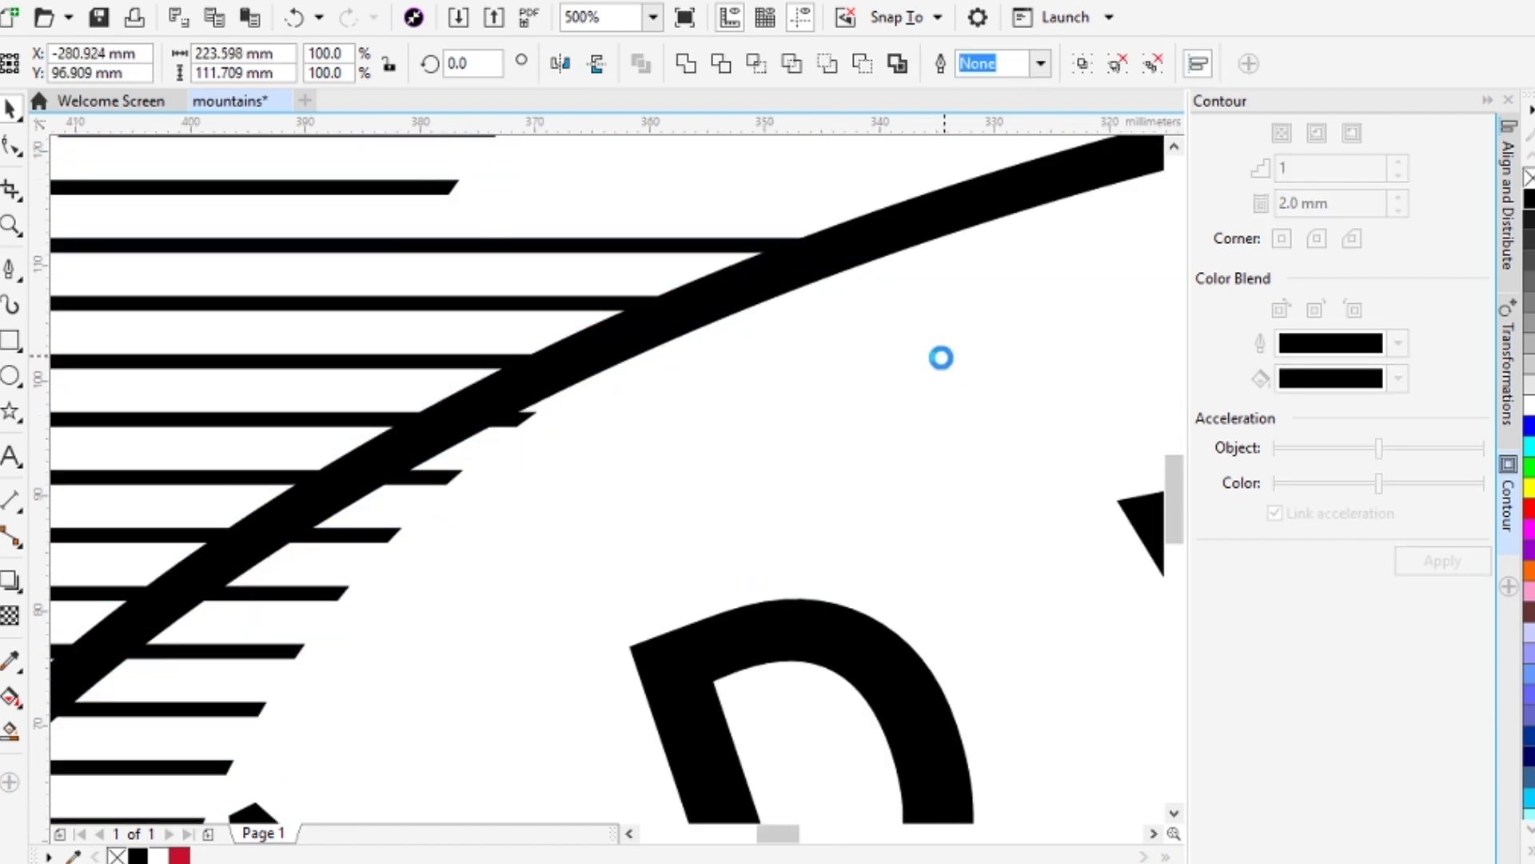
scroll(942, 357, "down", 2)
left_click(549, 247)
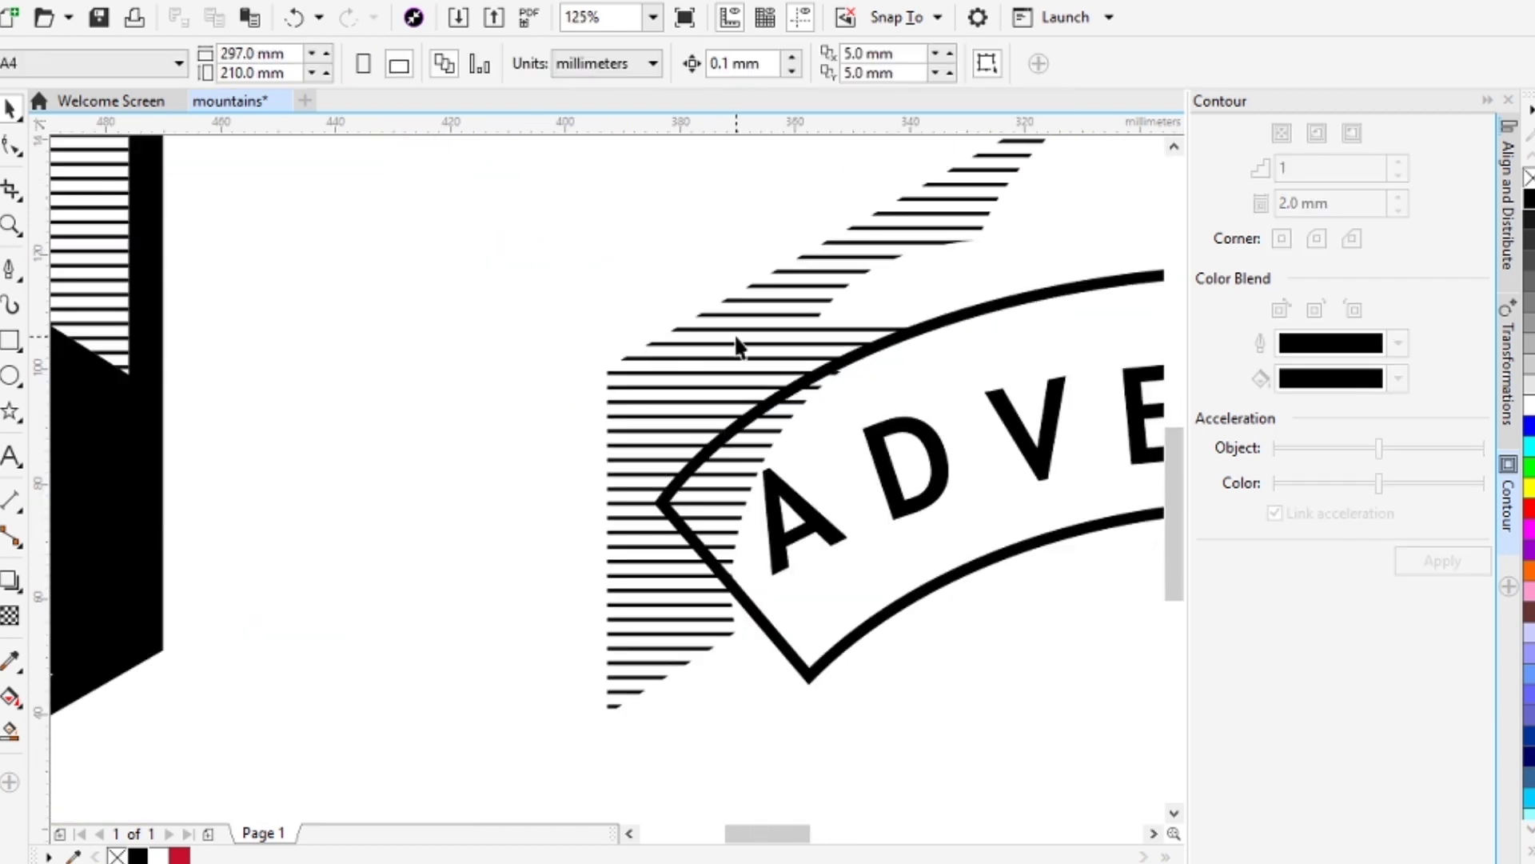
scroll(737, 345, "down", 2)
left_click(746, 371)
key("Delete")
Step: Fill the stripes inside the banner's left end with black
scroll(631, 272, "up", 1)
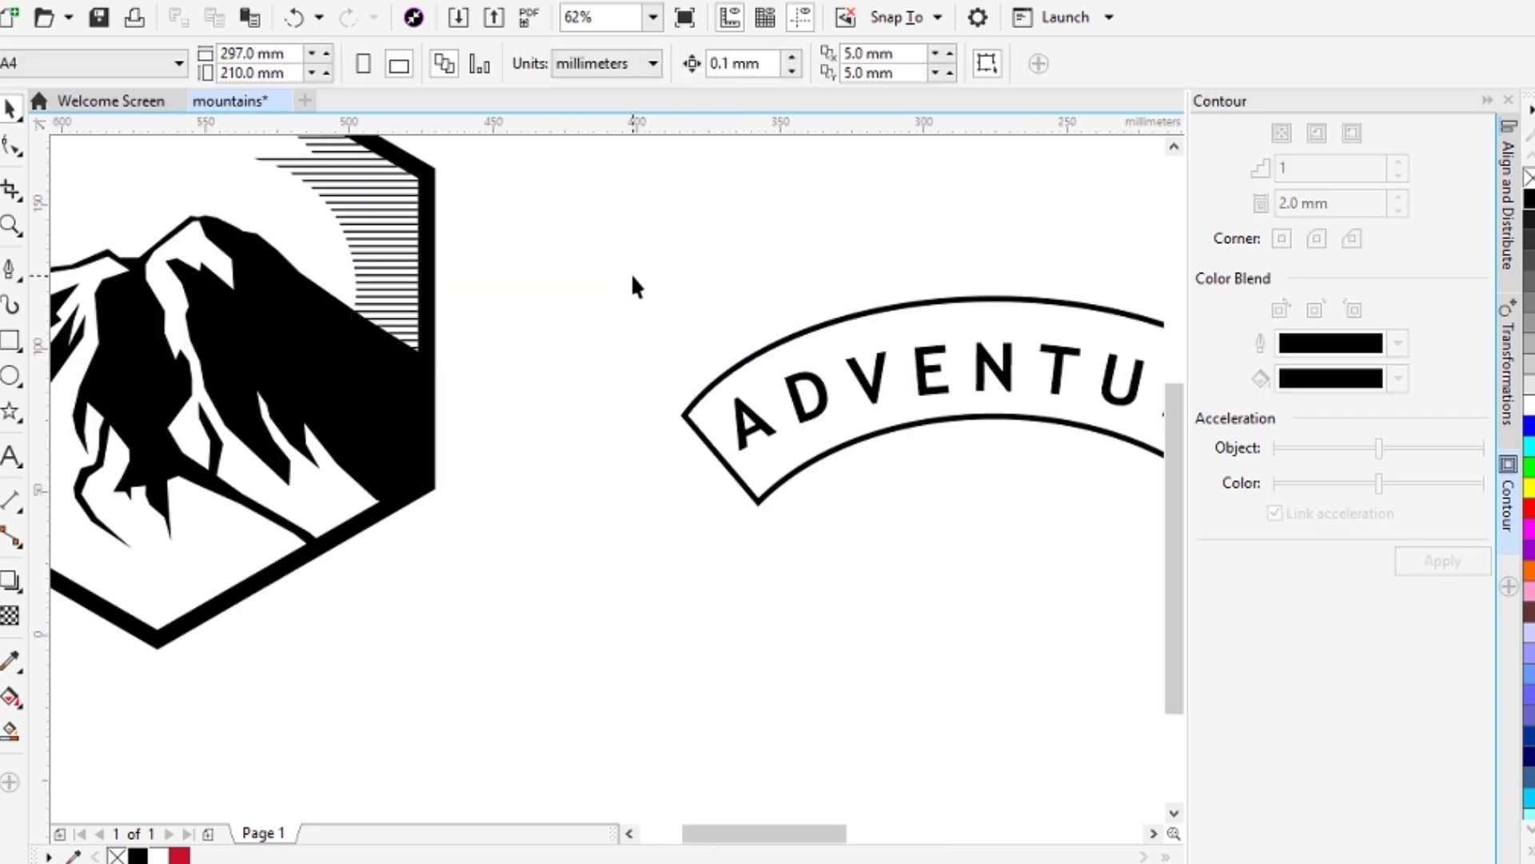
left_click_drag(633, 277, 832, 521)
left_click(1529, 207)
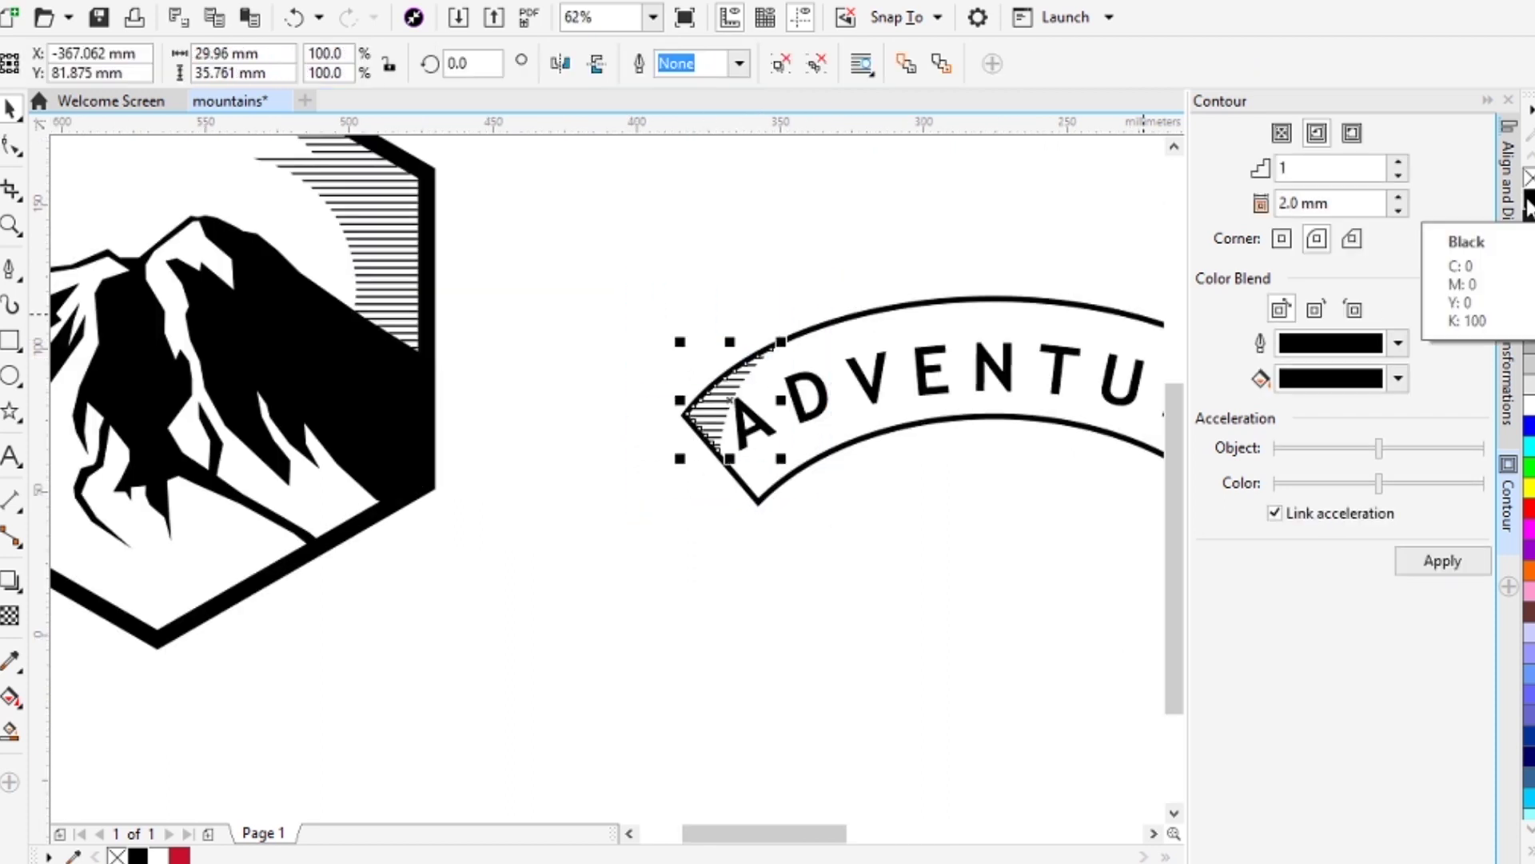
Step: Group all pieces of the ADVENTURE banner, and group all pieces of the hexagonal mountain badge separately
left_click_drag(952, 494, 560, 522)
left_click_drag(242, 247, 963, 621)
left_click_drag(630, 468, 737, 439)
scroll(814, 484, "down", 1)
left_click_drag(230, 235, 613, 649)
Step: Centre the banner horizontally on the mountain badge and move it down over the mountain's lower half
left_click(810, 418)
left_click(471, 420, "shift")
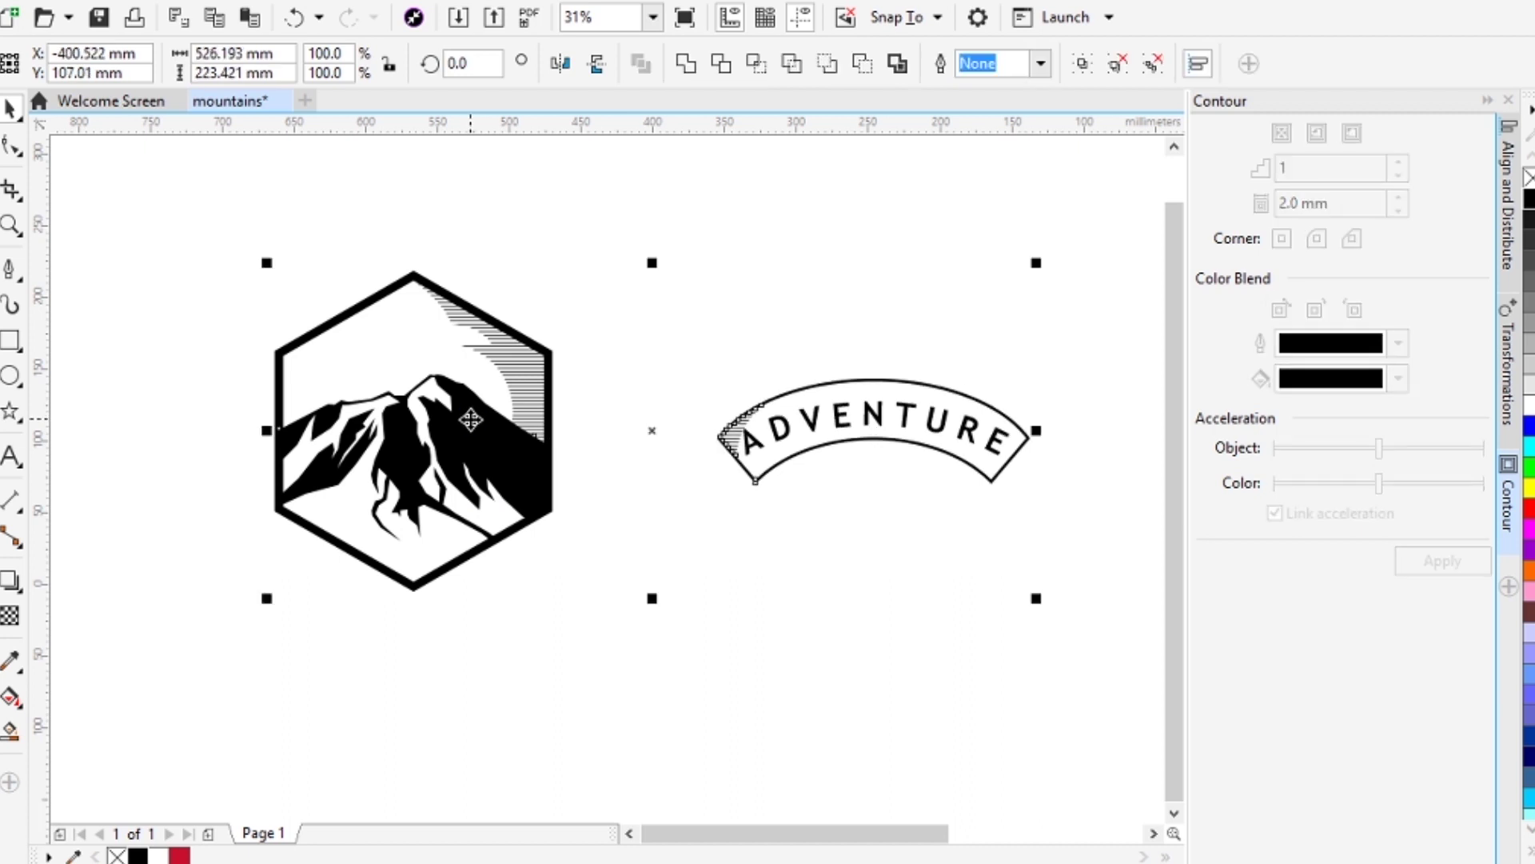
key("c")
left_click(560, 387)
left_click_drag(491, 427, 487, 489)
left_click(607, 474)
left_click(490, 497)
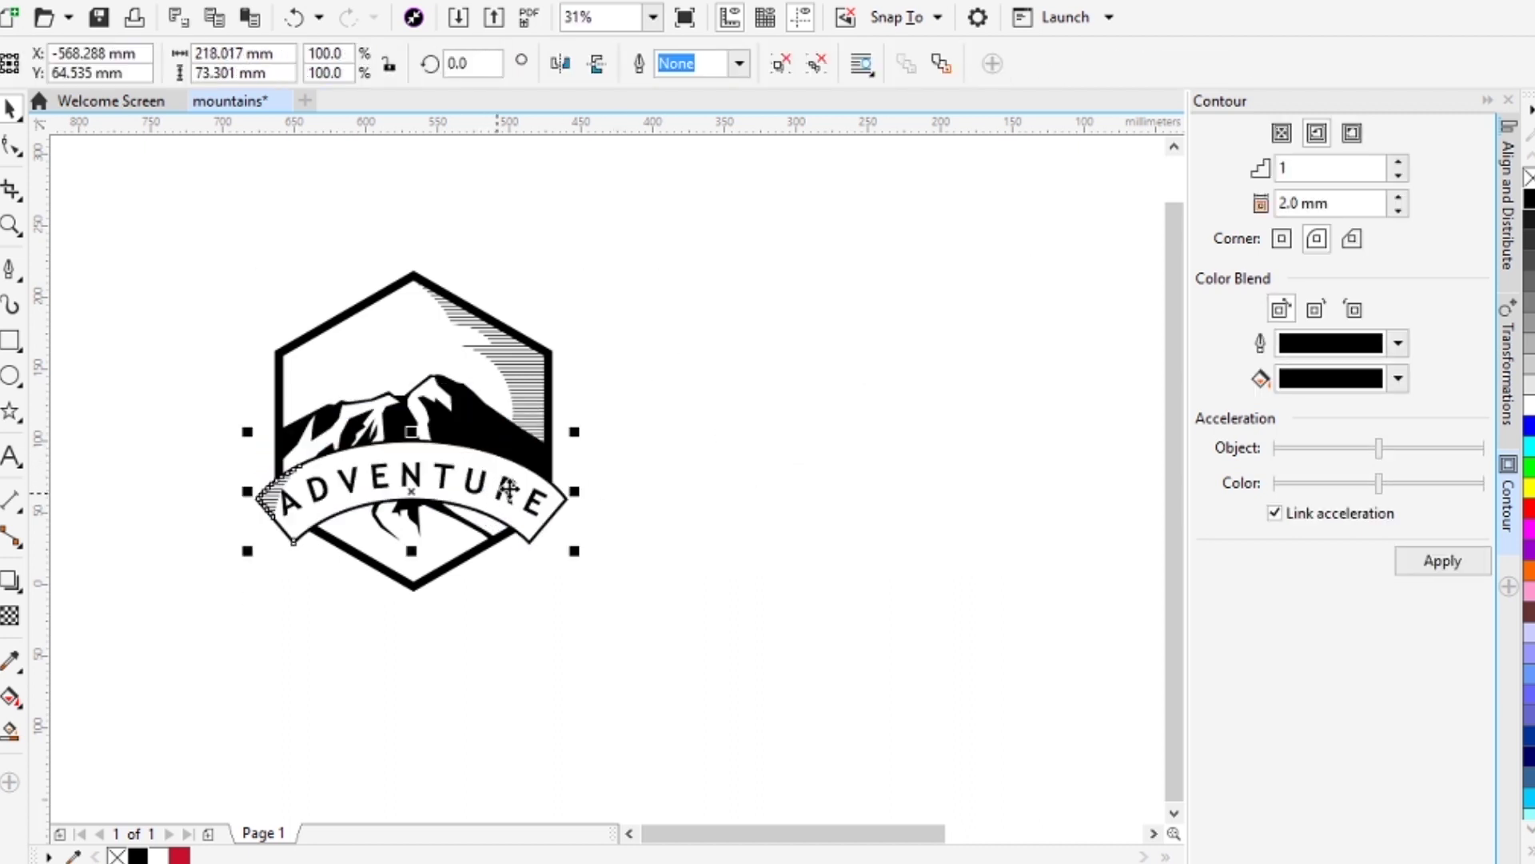
Step: Enlarge the banner proportionally from its centre to about 247 mm wide and 83 mm tall
left_click_drag(573, 433, 589, 425)
left_click(588, 426)
left_click(448, 486)
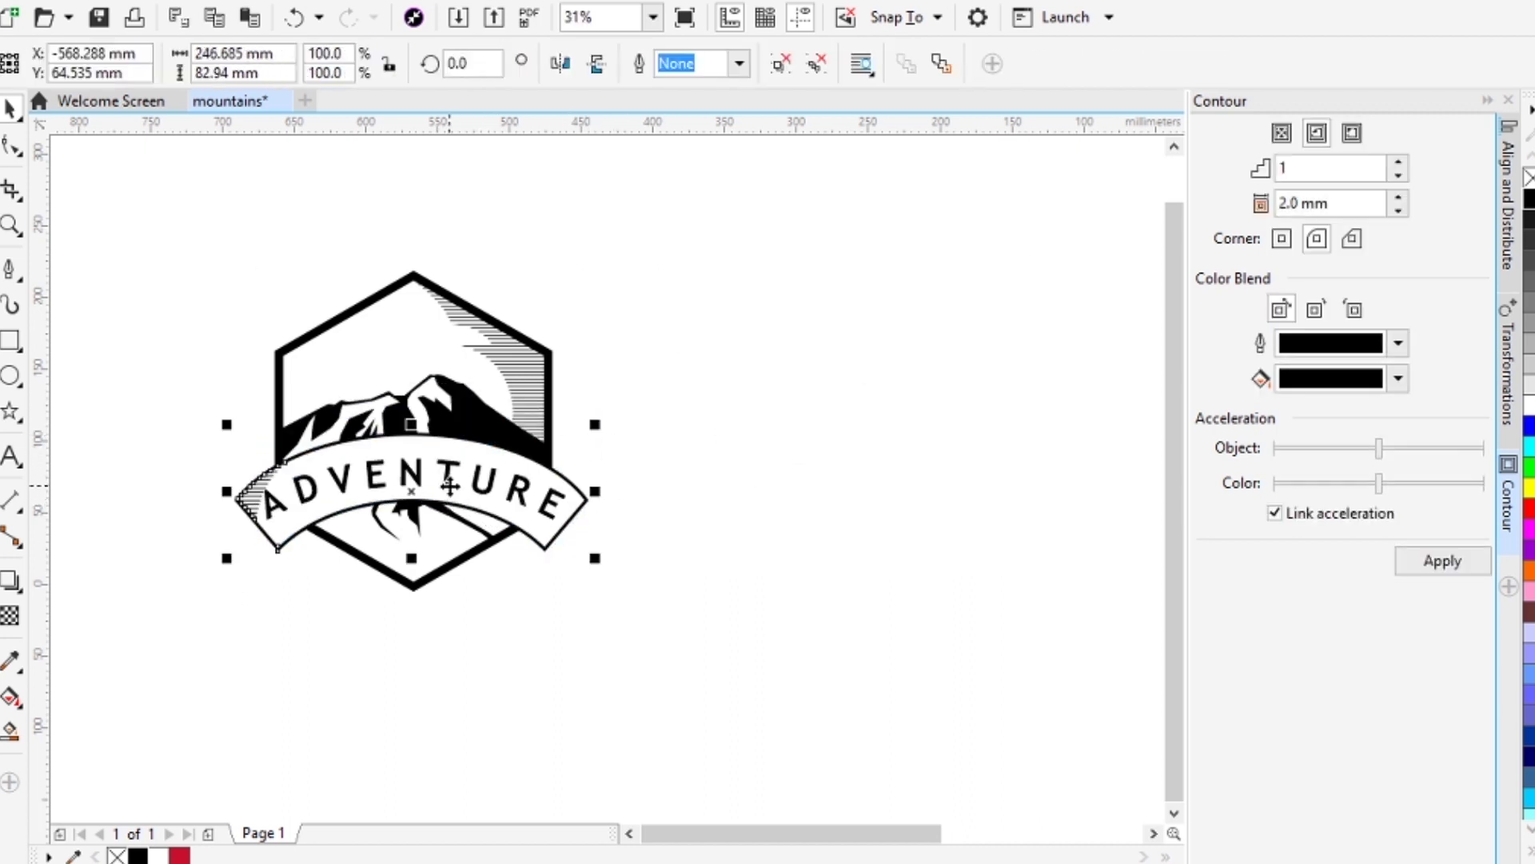
Step: Lower the banner over the bottom part of the hexagon, to a Y position of about 45 mm
key("Down")
key("Down")
key("Down")
key("Down")
key("Down")
key("Down")
key("Down")
key("Down")
key("Down")
key("Down")
key("Down")
key("Down")
key("Down")
left_click_drag(416, 477, 410, 506)
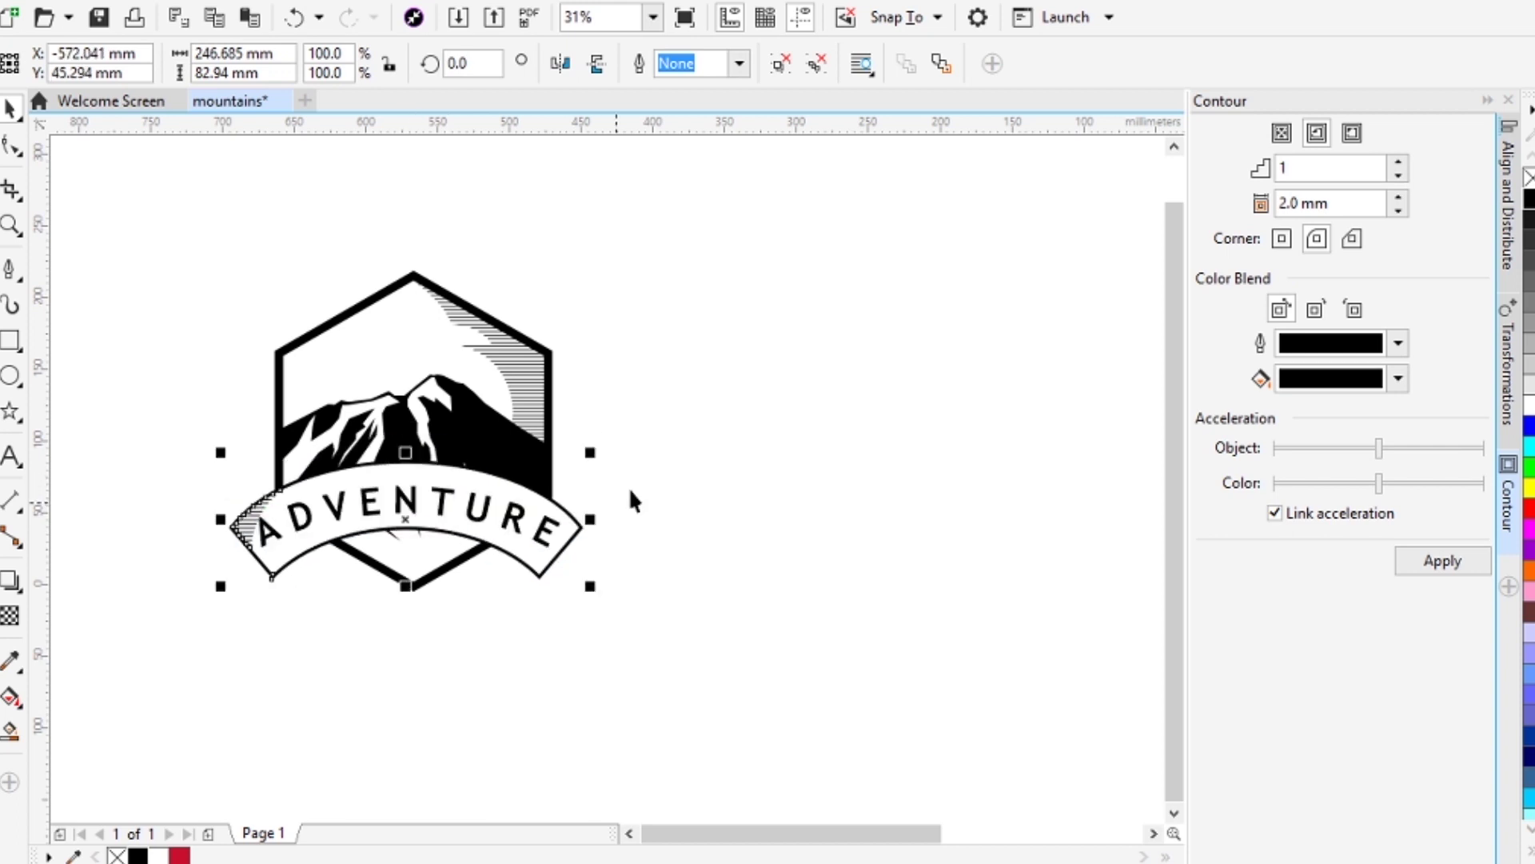
Step: Select the banner and the badge together, align their centres horizontally, and clear the selection
left_click_drag(184, 247, 730, 671)
left_click_drag(498, 513, 626, 500)
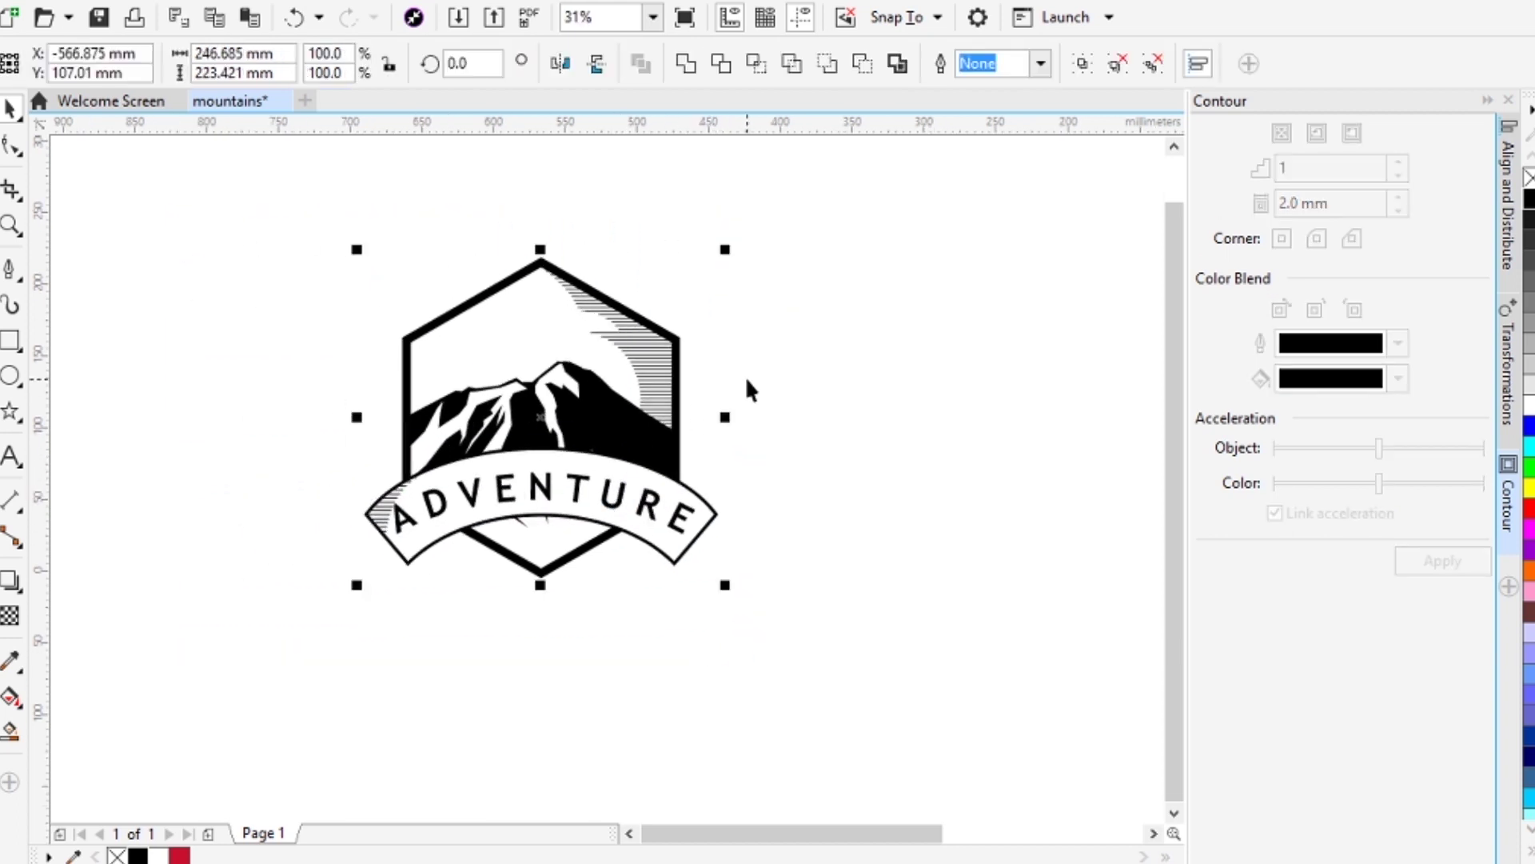
left_click(743, 382)
Step: Inspect the banner's striped end up close, collapse the Contour docker and bring the whole badge into view
scroll(391, 522, "up", 2)
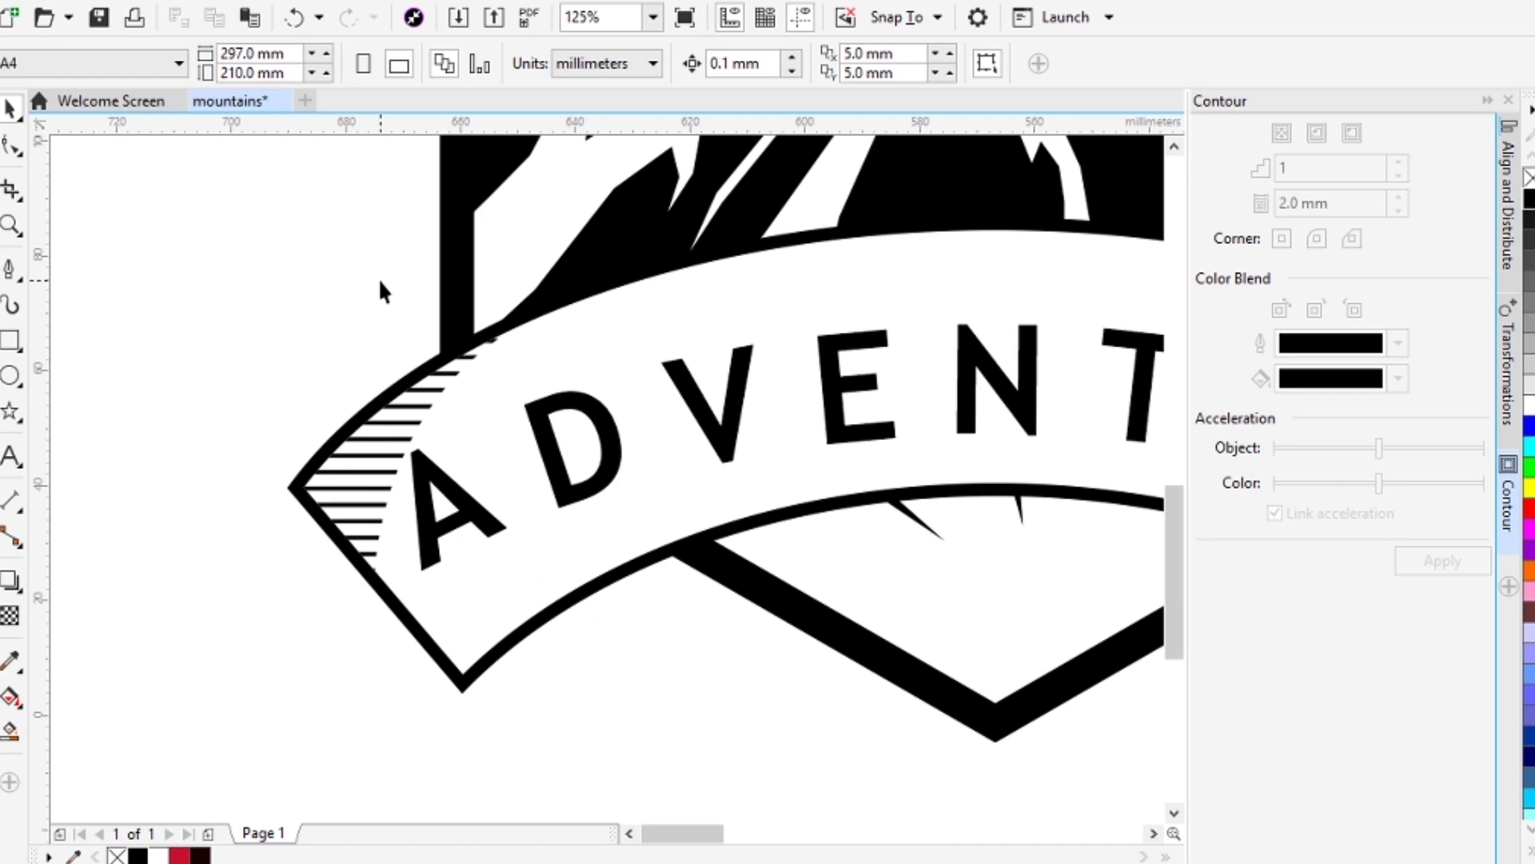
scroll(539, 377, "down", 1)
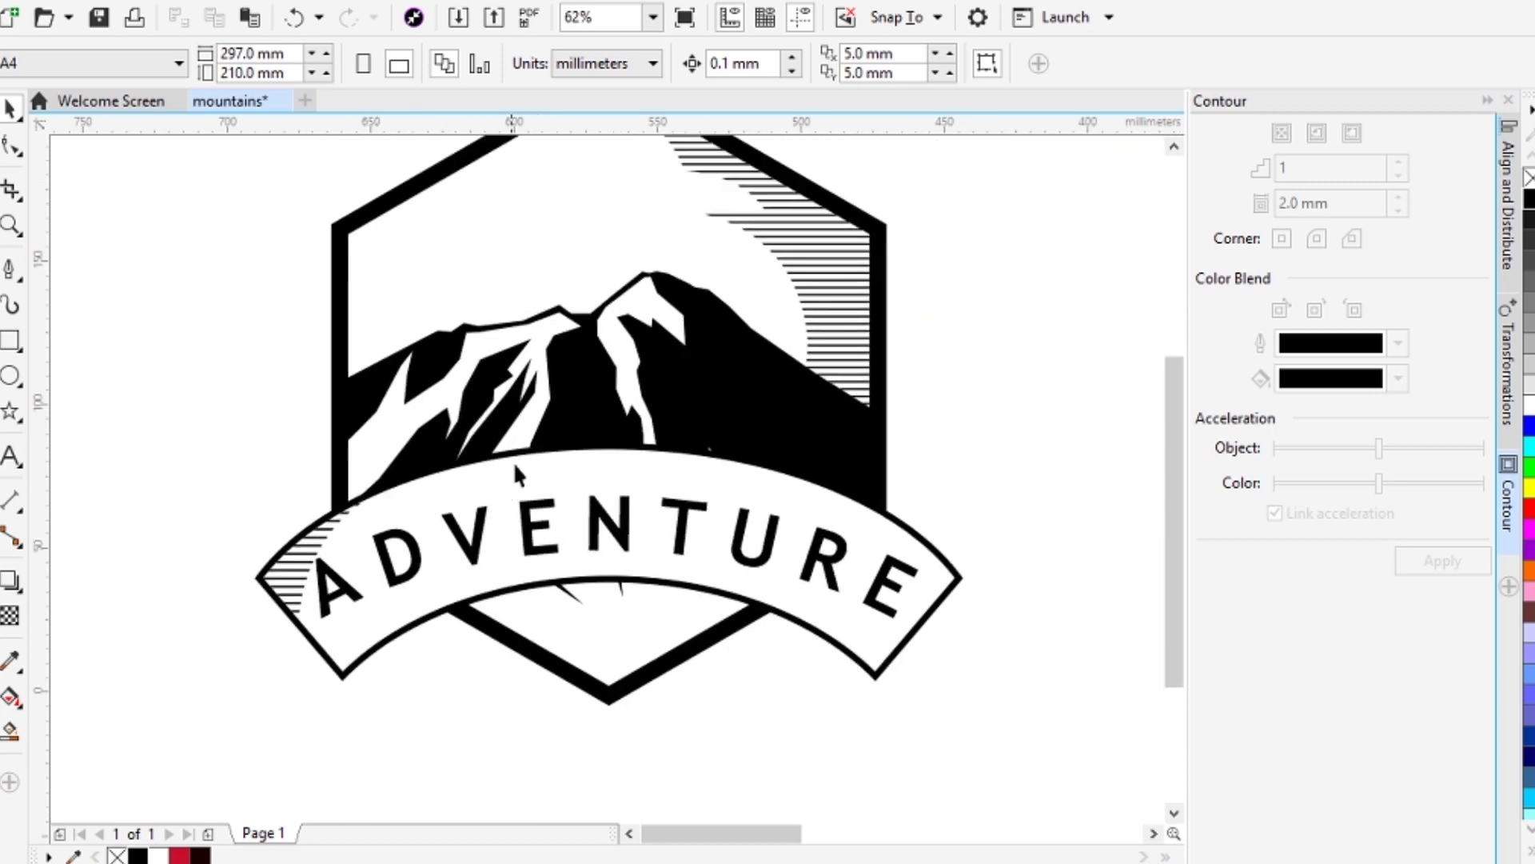
left_click_drag(713, 530, 814, 602)
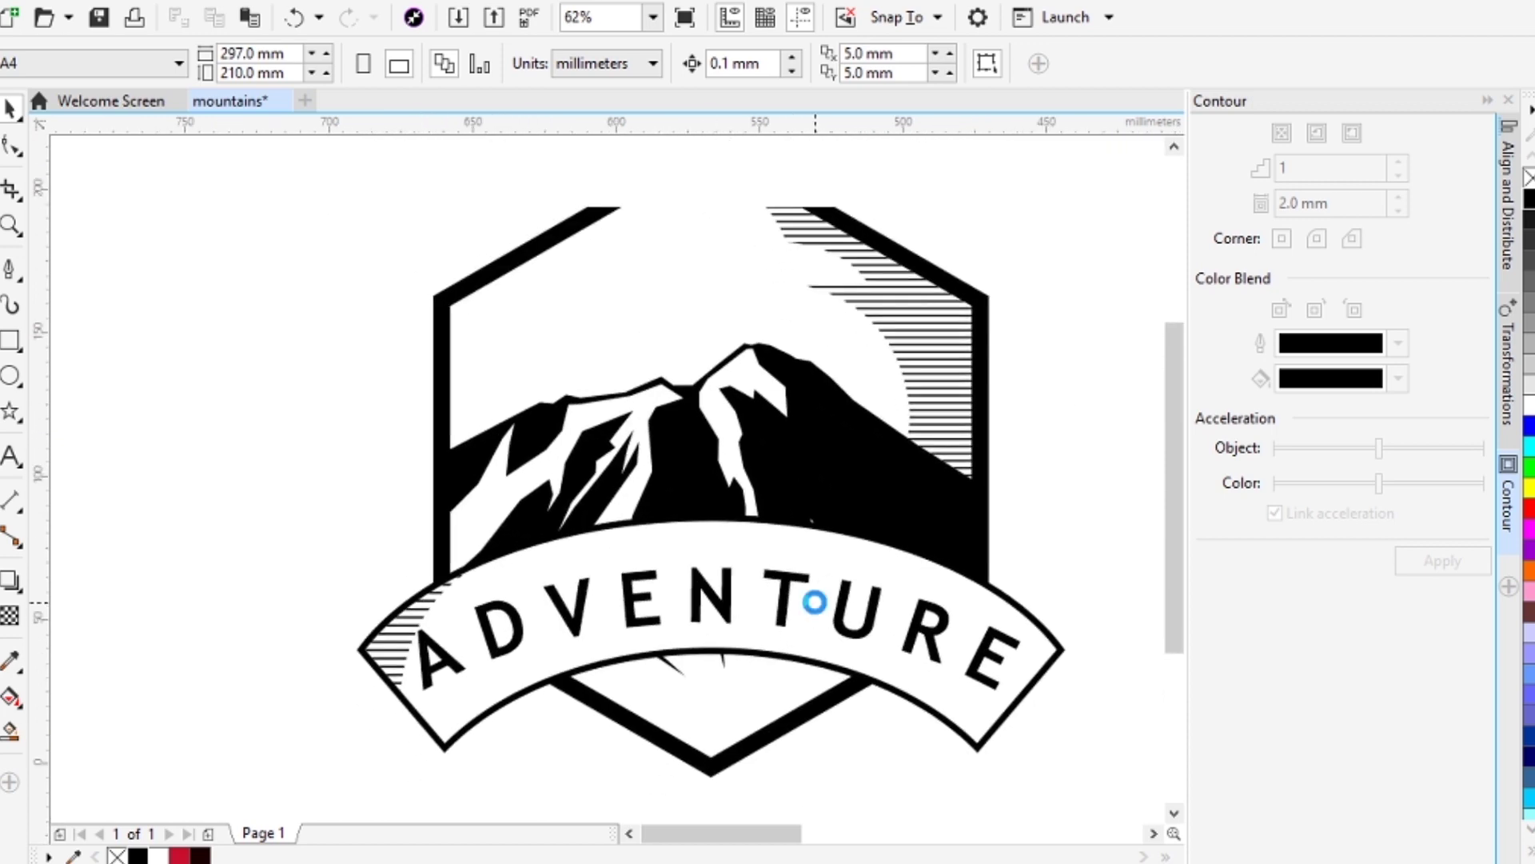
left_click(1485, 104)
scroll(1168, 339, "down", 1)
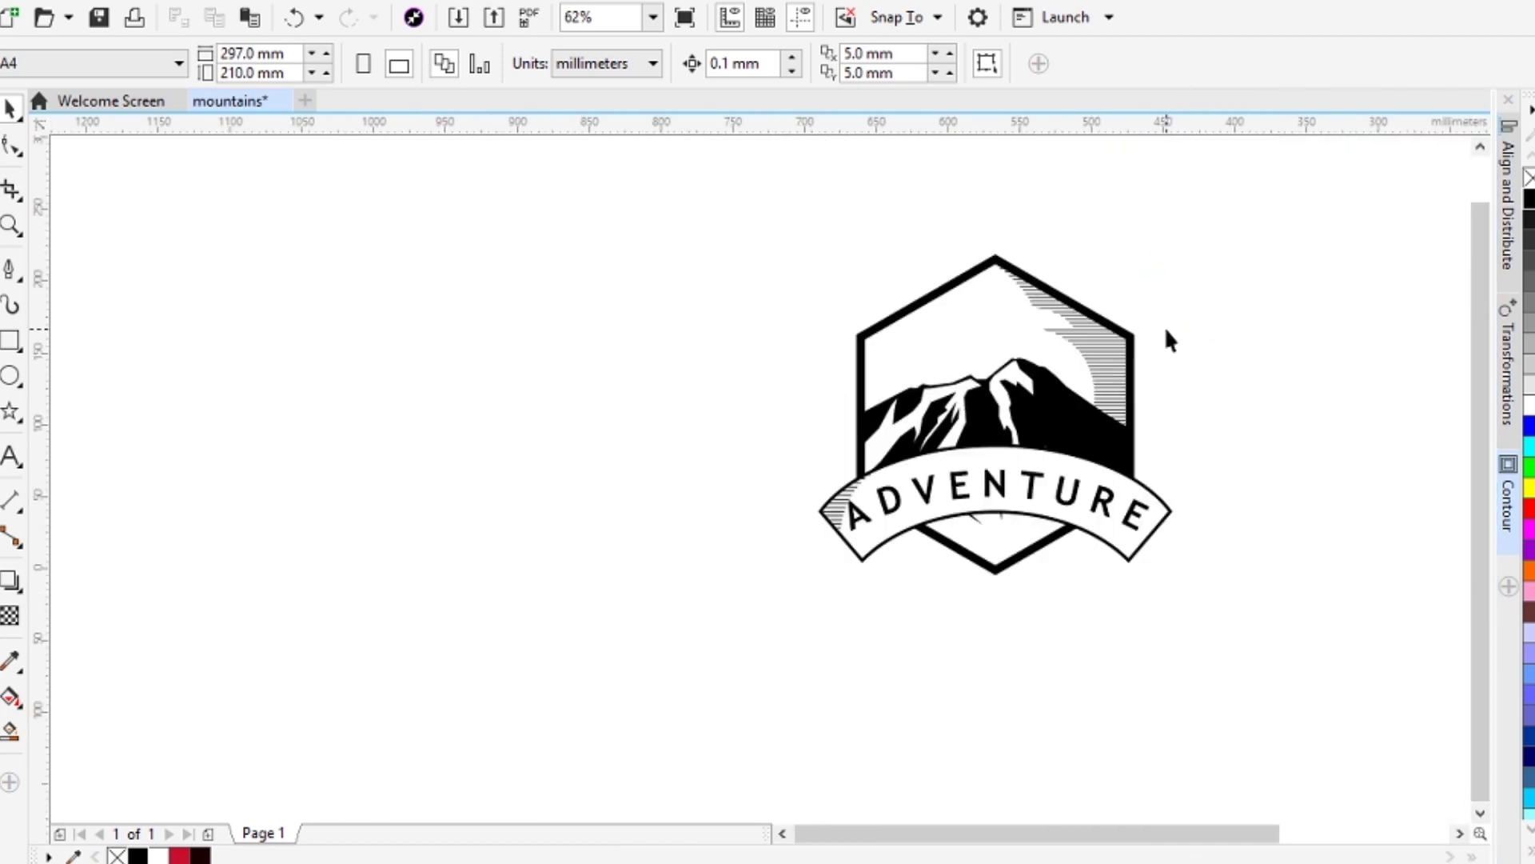
left_click_drag(1168, 339, 912, 363)
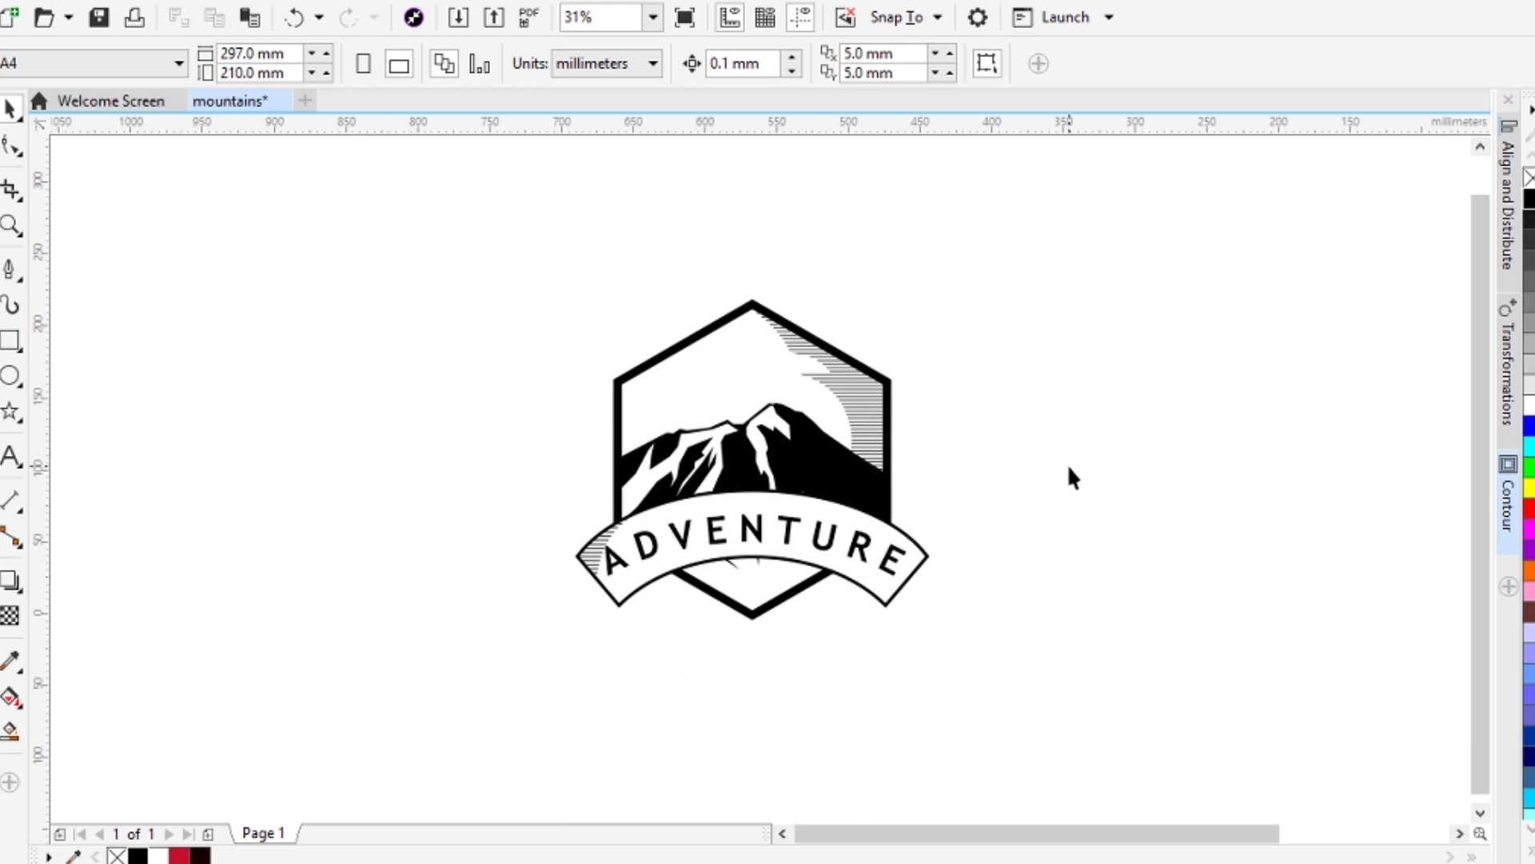